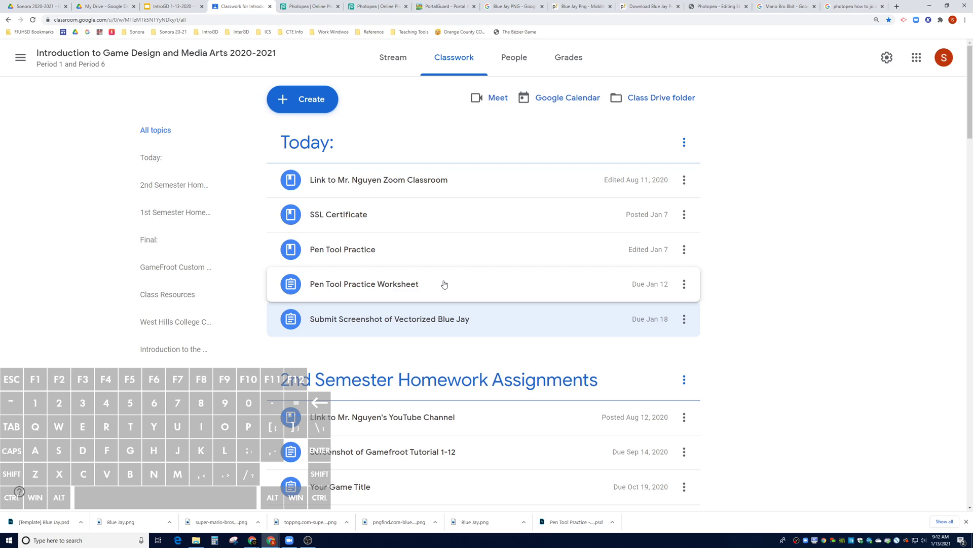
Download the Photoshop file attached to the Pen Tool Practice Worksheet assignment, opening its preview in a separate window
{"action": "left_click", "coordinate": [436, 285]}
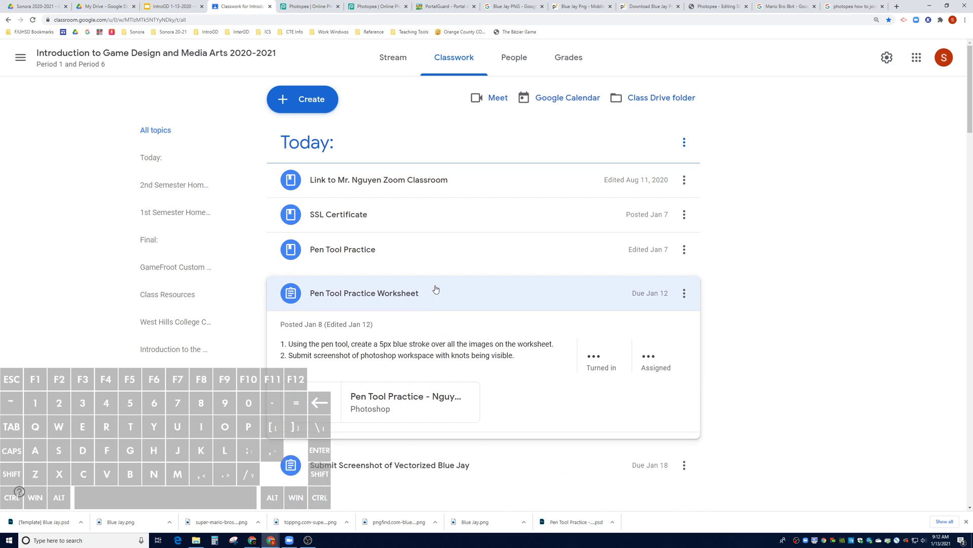
{"action": "left_click", "coordinate": [414, 404]}
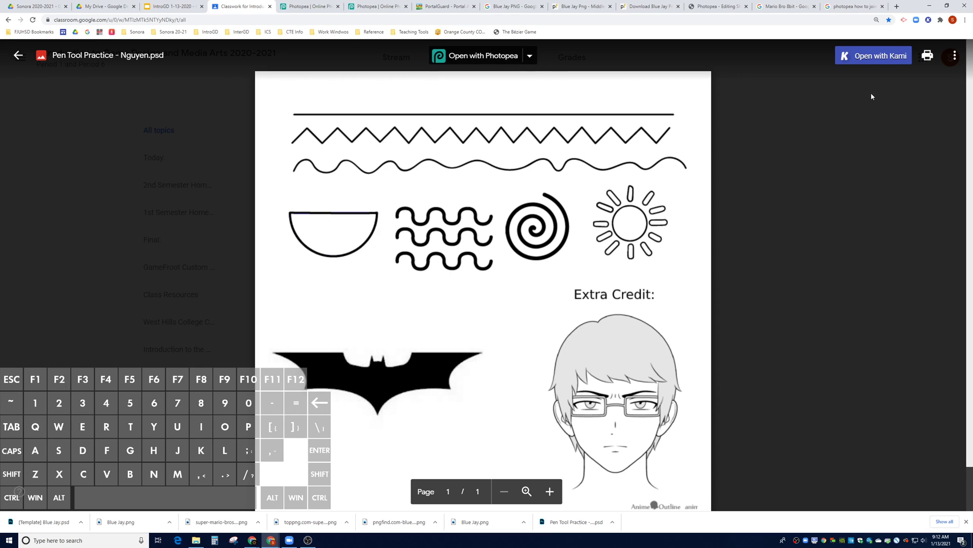
{"action": "left_click", "coordinate": [954, 57]}
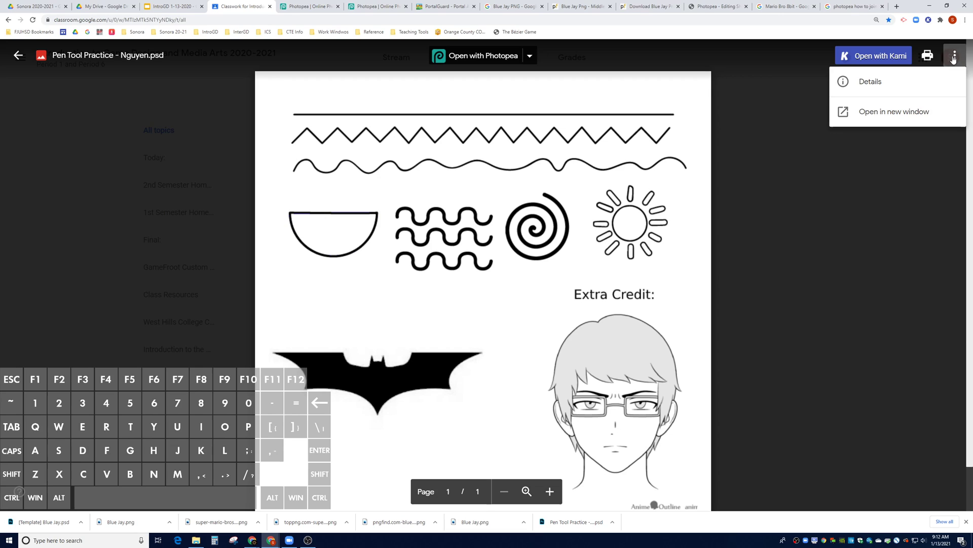
{"action": "left_click", "coordinate": [895, 112]}
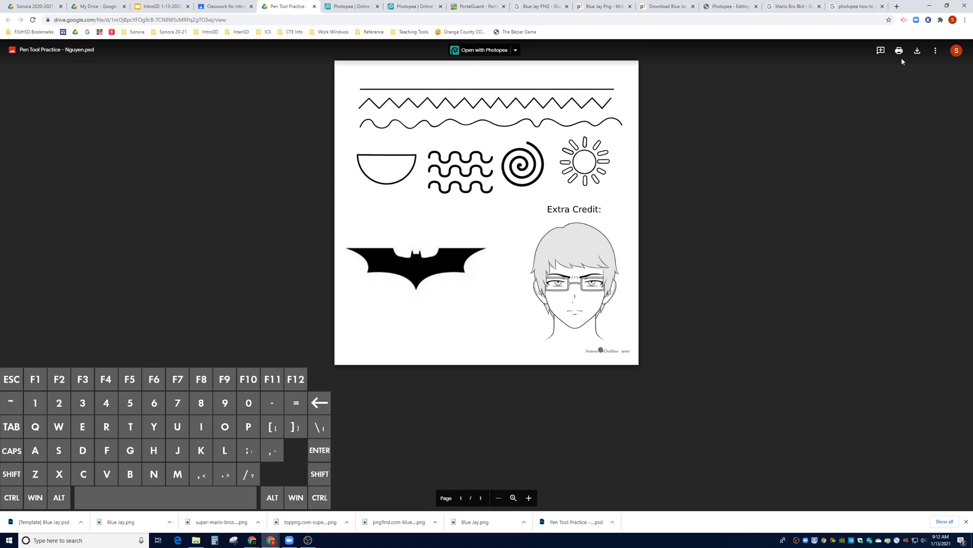
{"action": "left_click", "coordinate": [918, 51]}
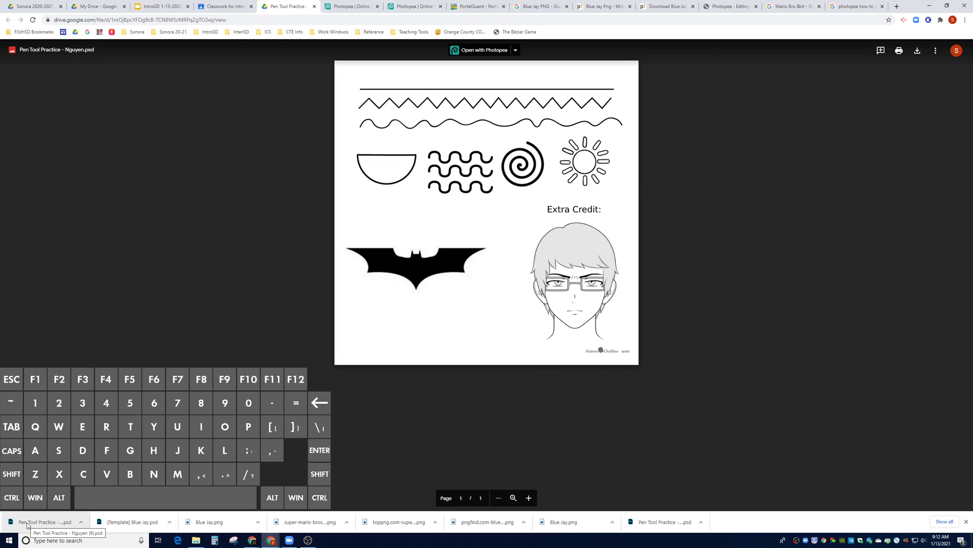
Open Photopea in a new browser tab and load the newly downloaded Pen Tool Practice file from the Downloads folder
{"action": "left_click", "coordinate": [898, 6]}
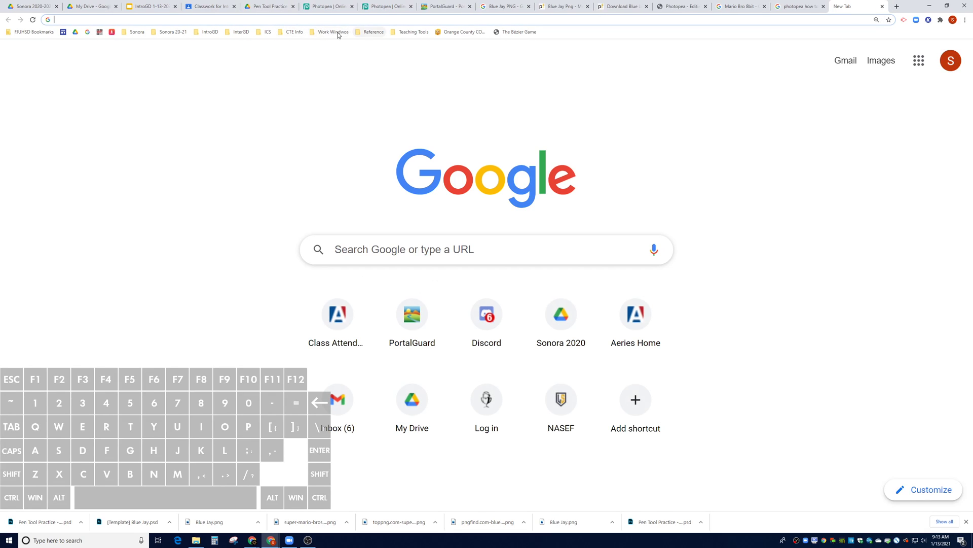
{"action": "left_click", "coordinate": [259, 33]}
{"action": "left_click", "coordinate": [248, 90]}
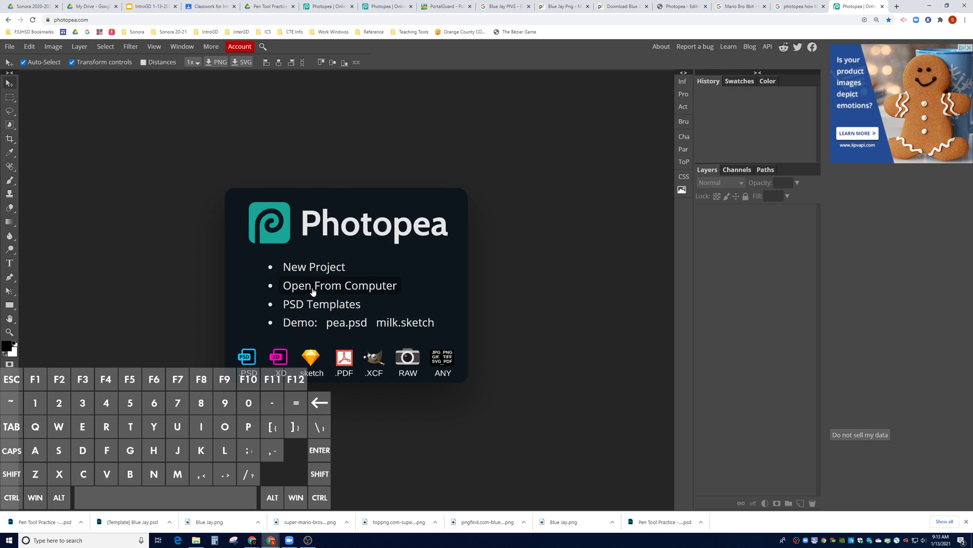
{"action": "left_click", "coordinate": [312, 286]}
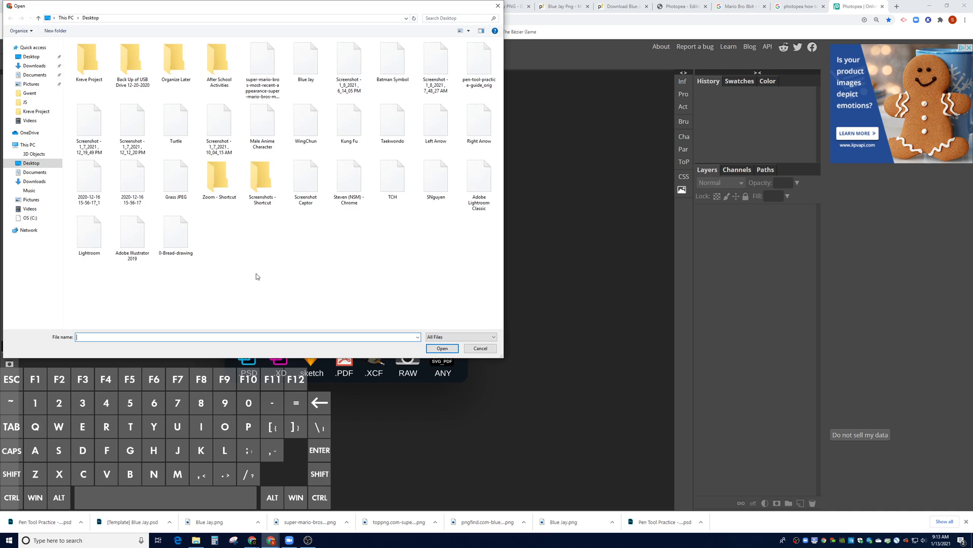
{"action": "left_click", "coordinate": [47, 183]}
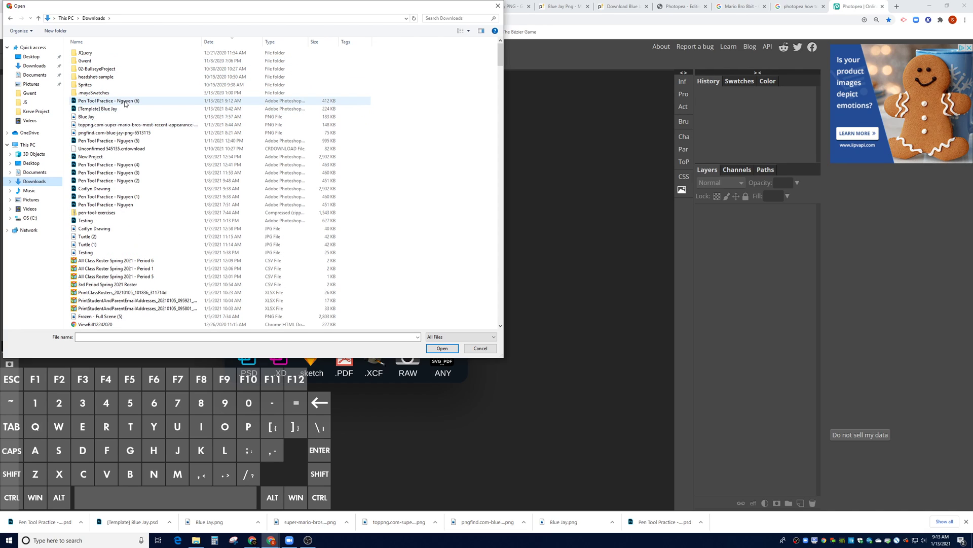
{"action": "double_click", "coordinate": [125, 102]}
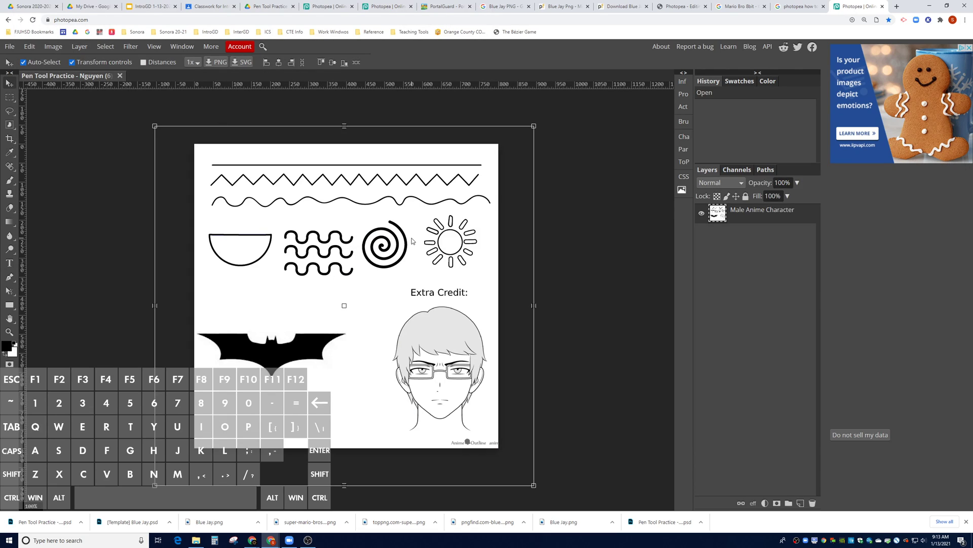
Lock the worksheet image layer and start a Pen tool shape with an anchor at the straight line's left end
{"action": "left_click", "coordinate": [745, 196]}
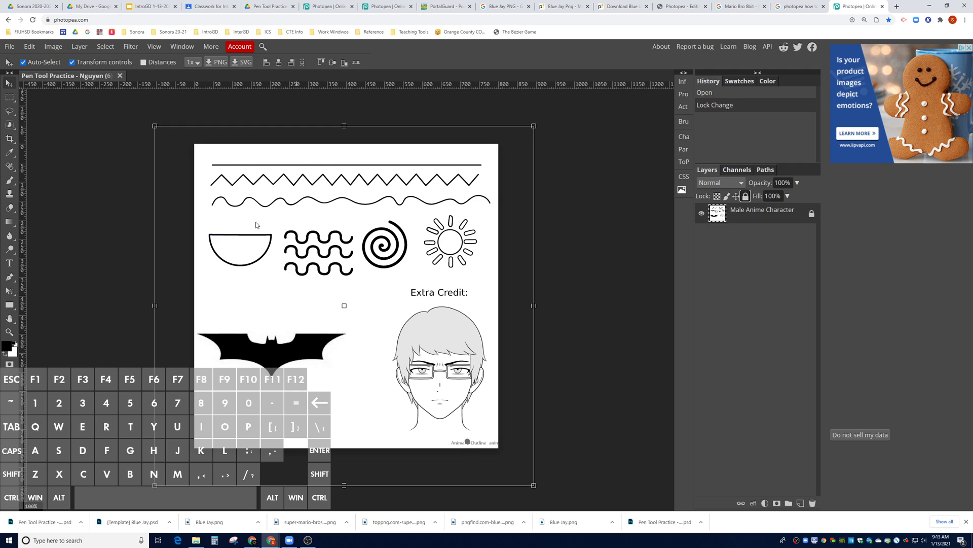
{"action": "left_click", "coordinate": [10, 279]}
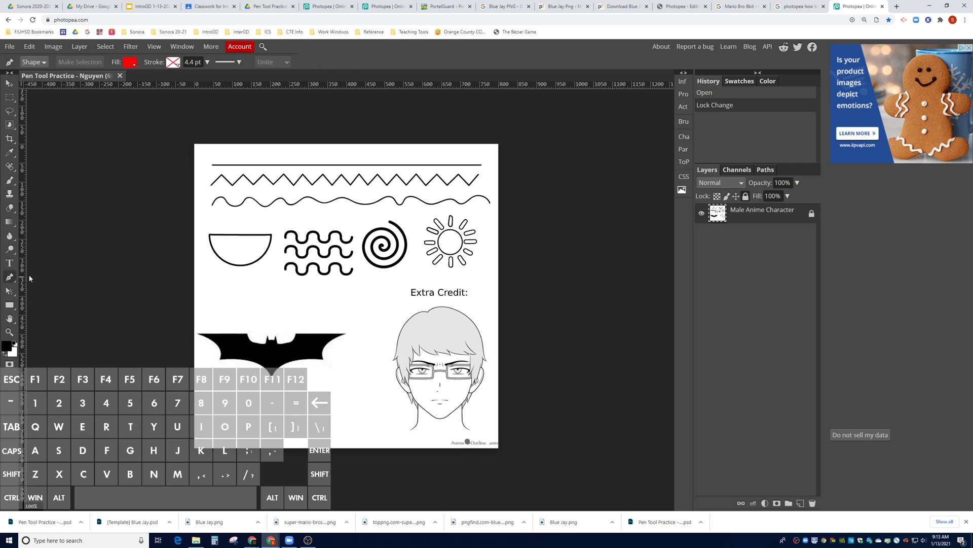
{"action": "left_click", "coordinate": [212, 166]}
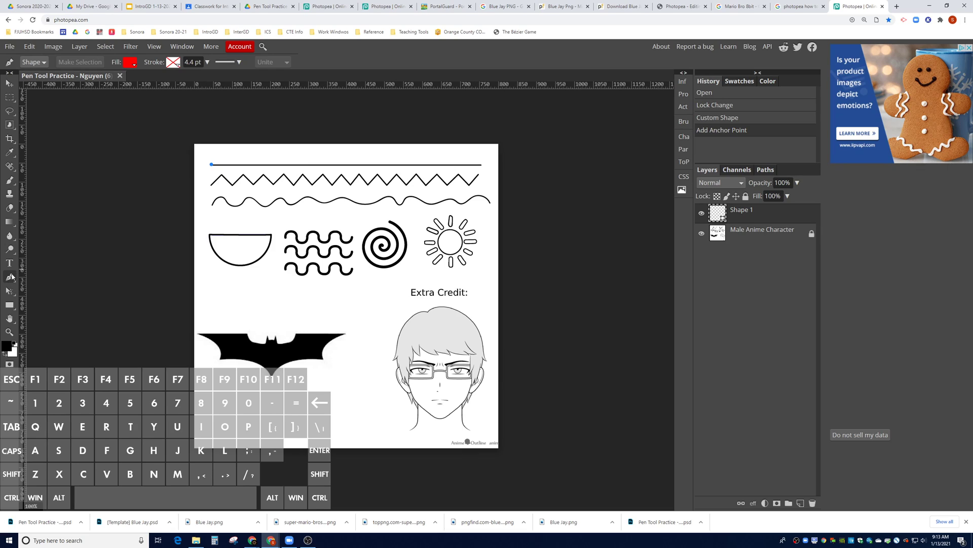
Set the pen shape to no fill with a solid blue stroke 5 pt wide
{"action": "left_click", "coordinate": [131, 63]}
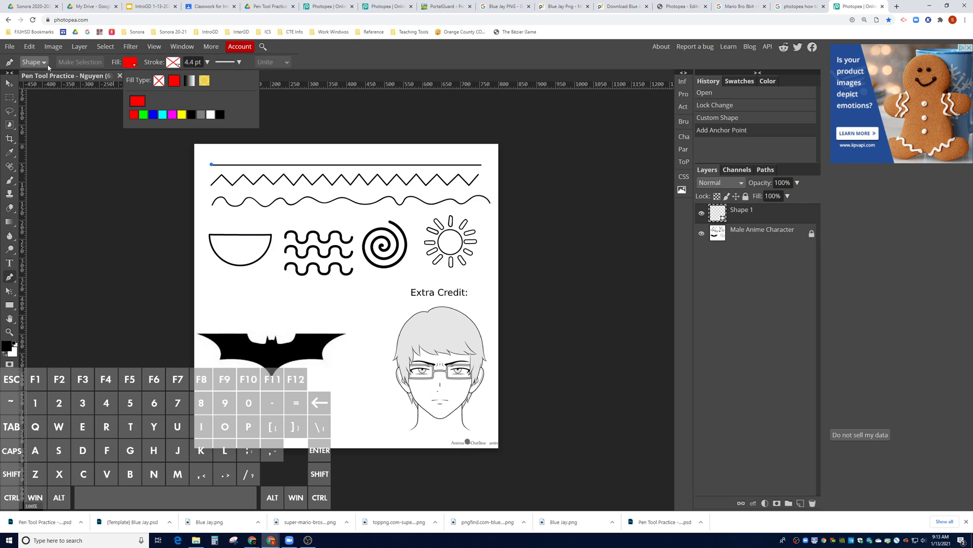
{"action": "left_click", "coordinate": [160, 82]}
{"action": "left_click", "coordinate": [173, 62]}
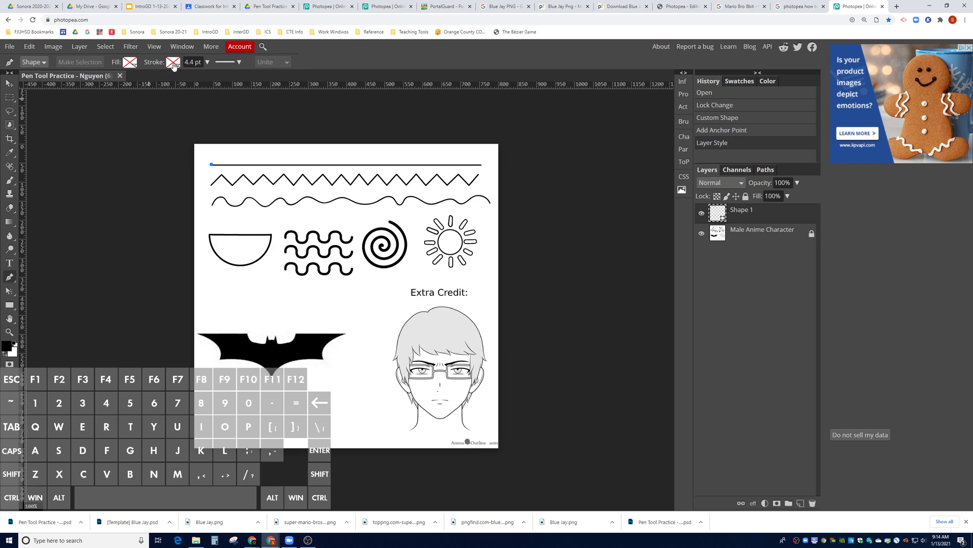
{"action": "left_click", "coordinate": [217, 81]}
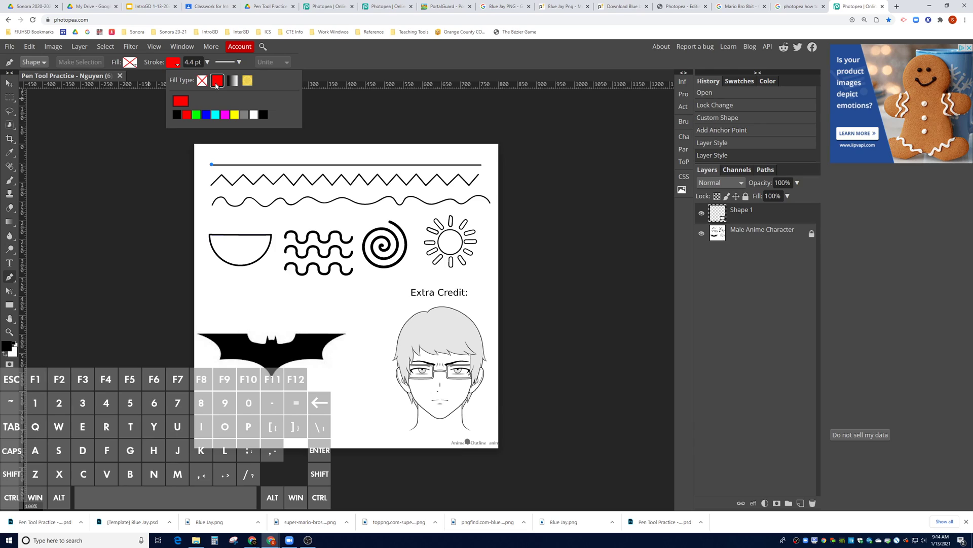
{"action": "left_click", "coordinate": [206, 115]}
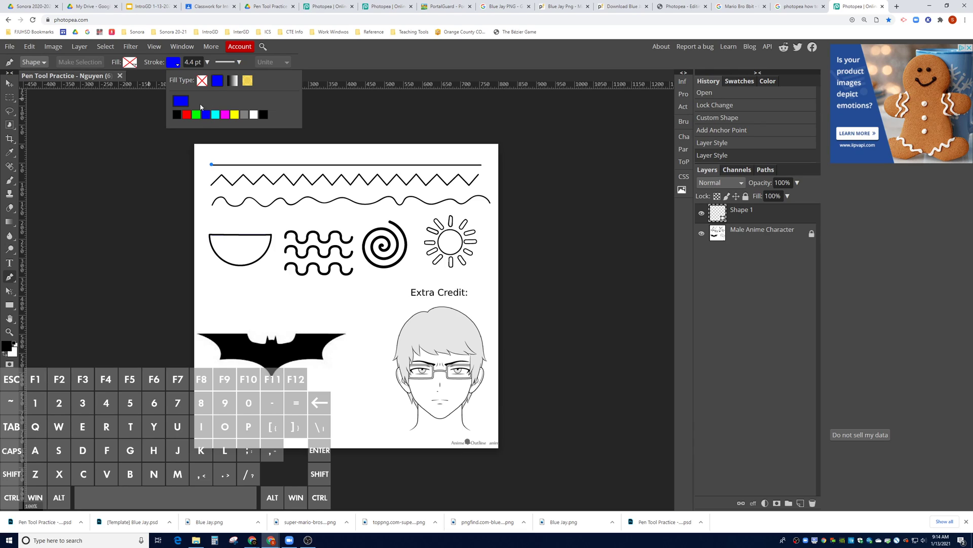
{"action": "left_click", "coordinate": [192, 62]}
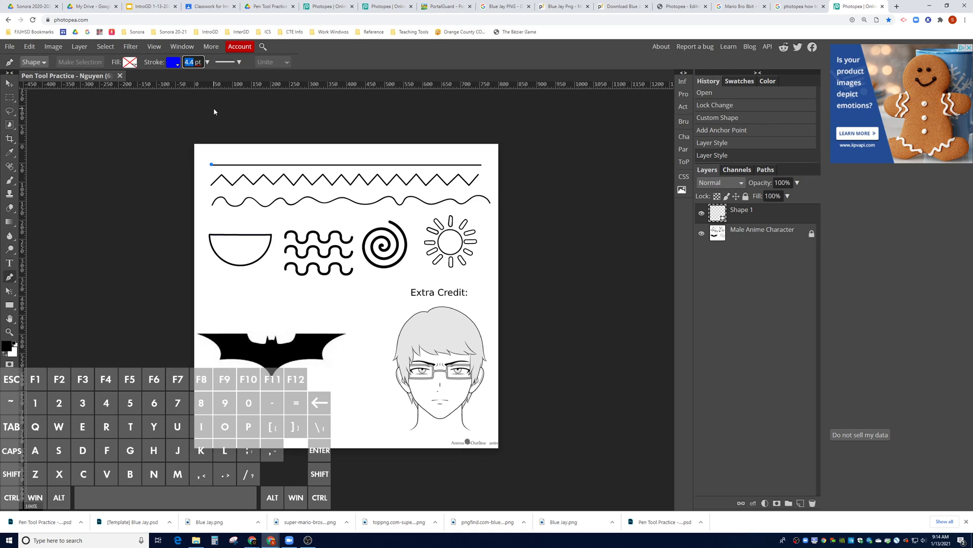
{"action": "type", "text": "5"}
{"action": "left_click", "coordinate": [481, 165]}
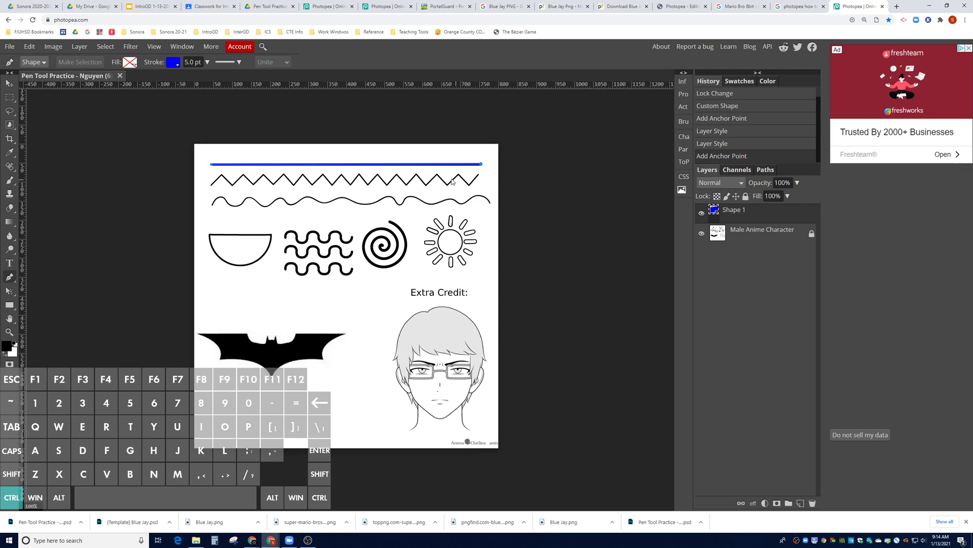
{"action": "key", "text": "ctrl+z"}
{"action": "left_click", "coordinate": [473, 208]}
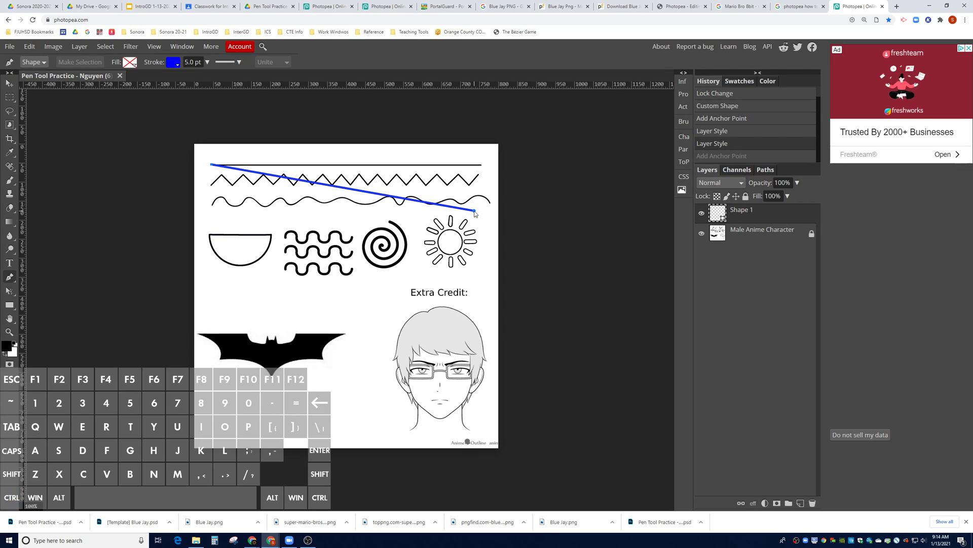
{"action": "key", "text": "ctrl+z"}
{"action": "key", "text": "shift"}
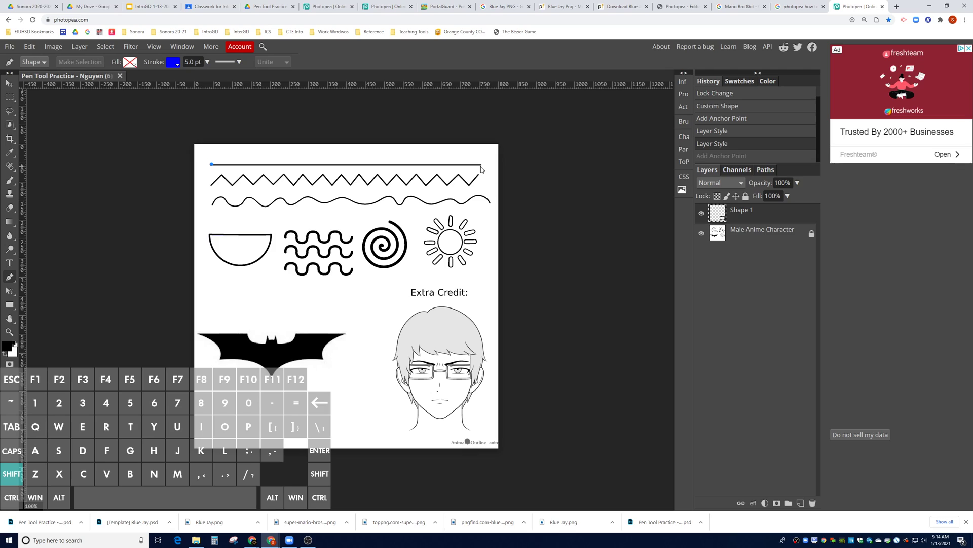
{"action": "left_click", "coordinate": [482, 165], "text": "shift"}
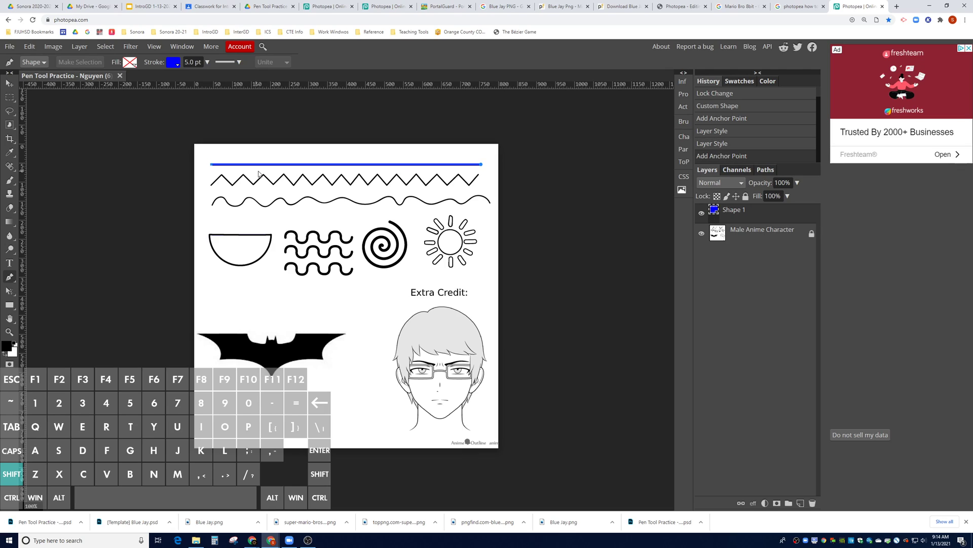
{"action": "key", "text": "ctrl+z"}
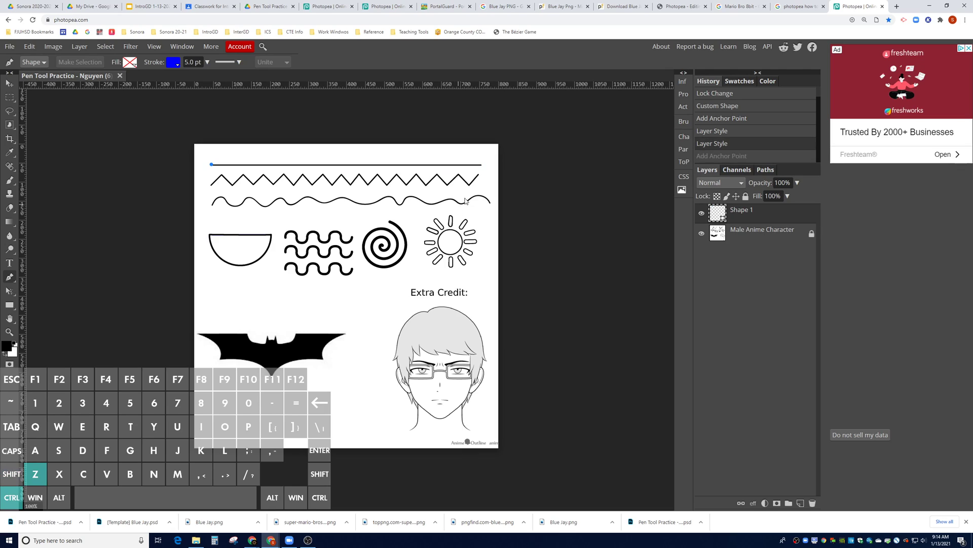
Finish the blue path as a perfectly horizontal segment ending at the straight line's right end
{"action": "key", "text": "shift"}
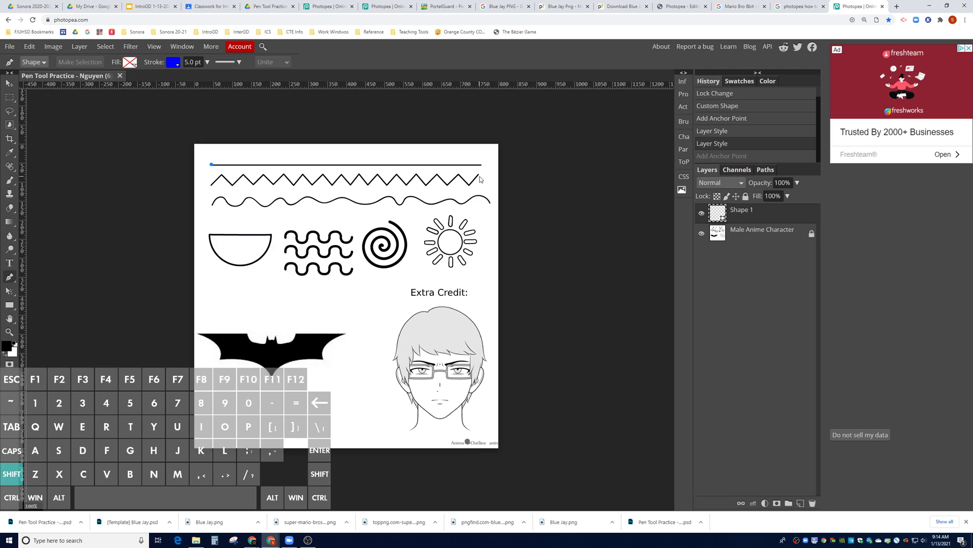
{"action": "left_click", "coordinate": [481, 178], "text": "shift"}
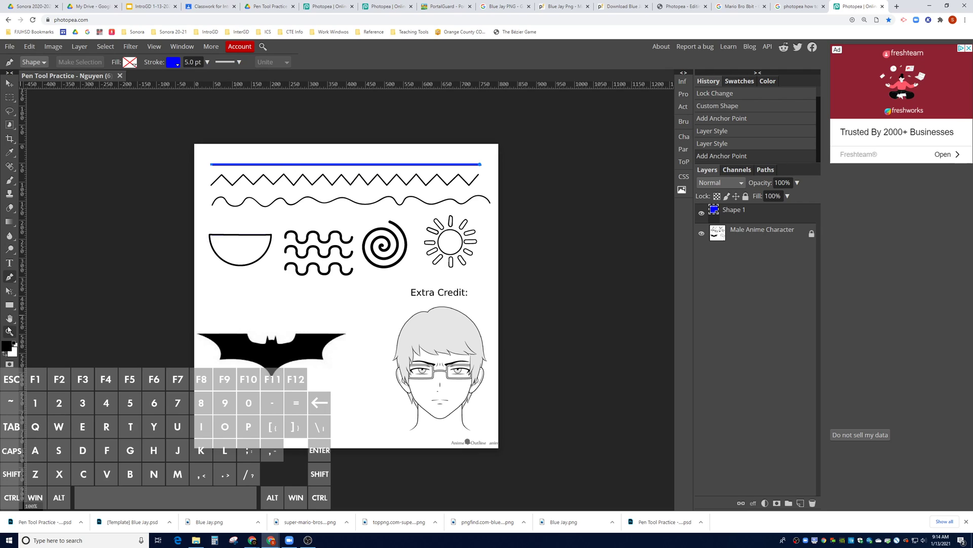
Fit the worksheet to the view and start a separate Pen tool shape with its first anchor at the zigzag's left end
{"action": "left_click", "coordinate": [9, 332]}
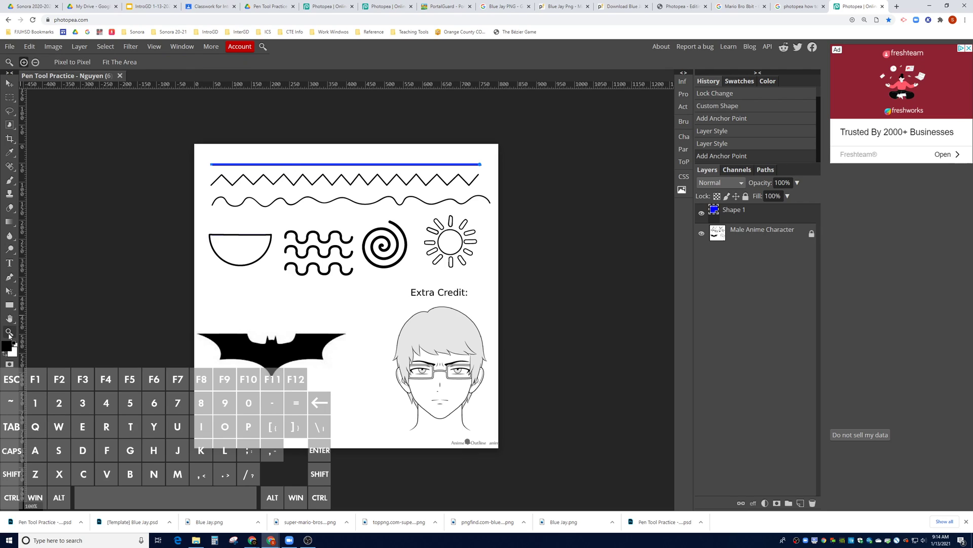
{"action": "left_click", "coordinate": [120, 62]}
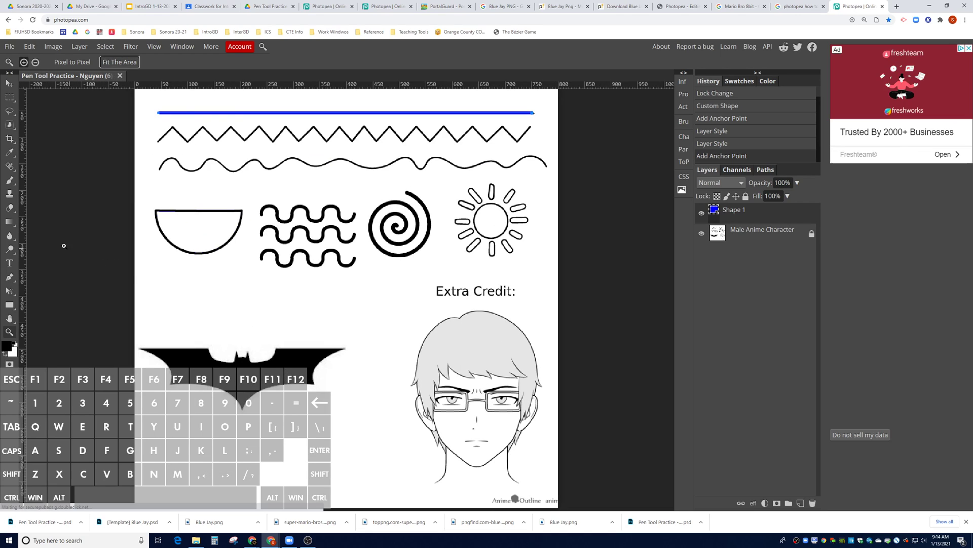
{"action": "left_click", "coordinate": [8, 278]}
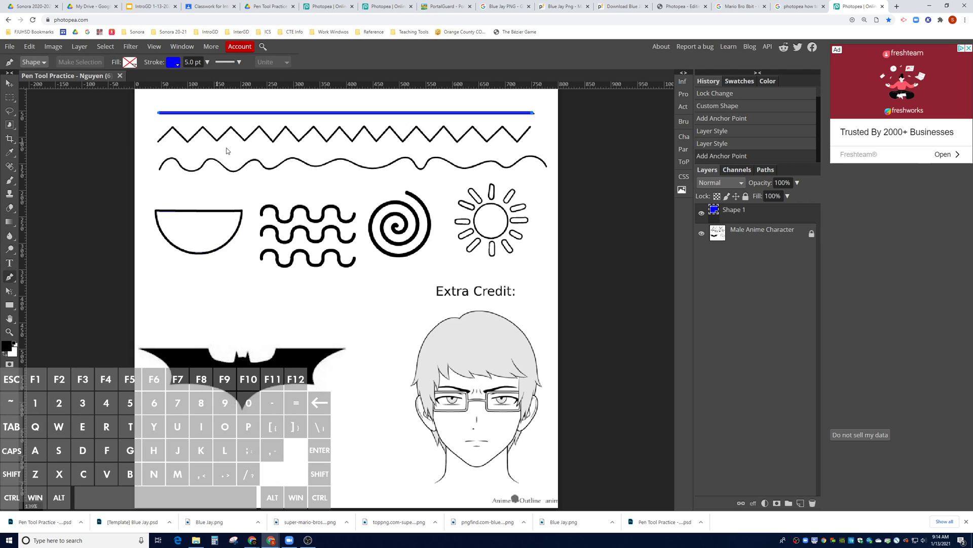
{"action": "left_click", "coordinate": [157, 142]}
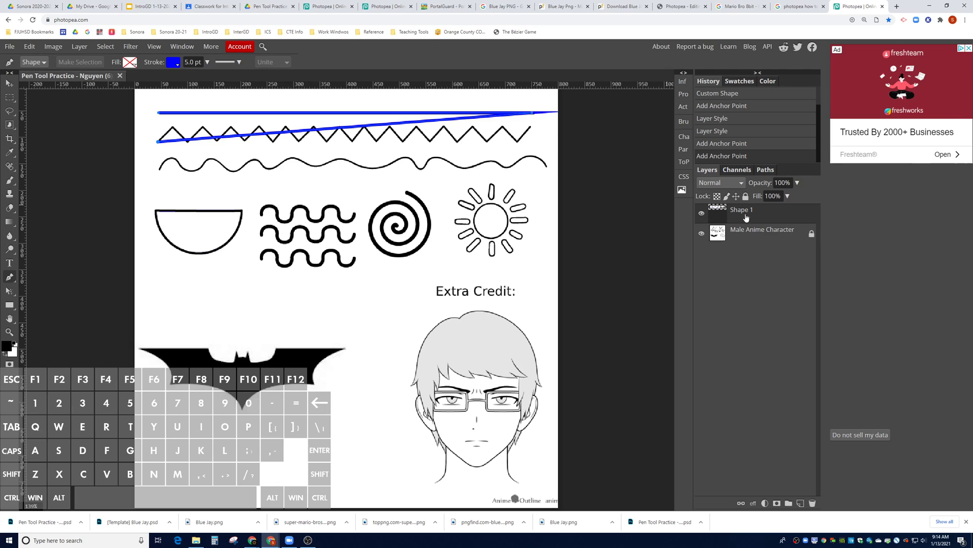
{"action": "key", "text": "ctrl+z"}
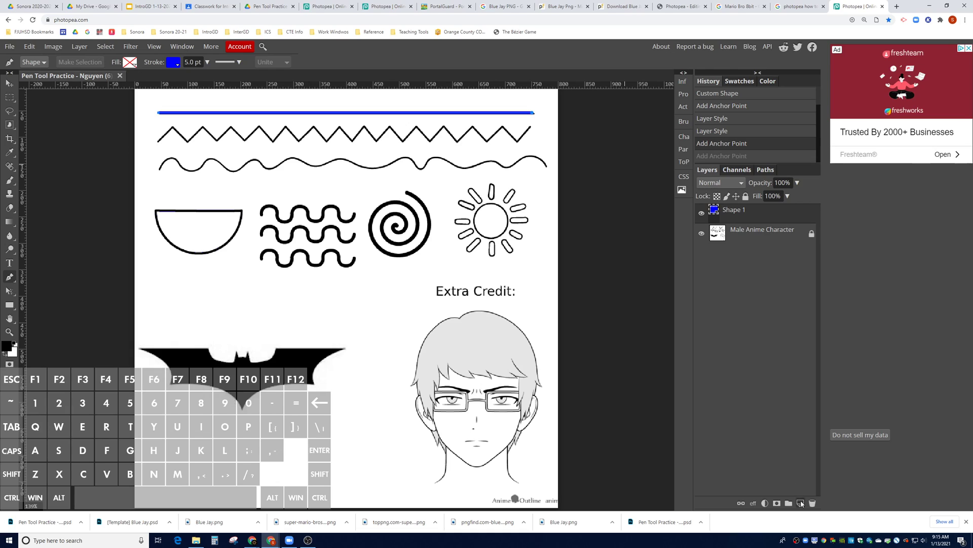
{"action": "key", "text": "ctrl"}
{"action": "left_click", "coordinate": [157, 142]}
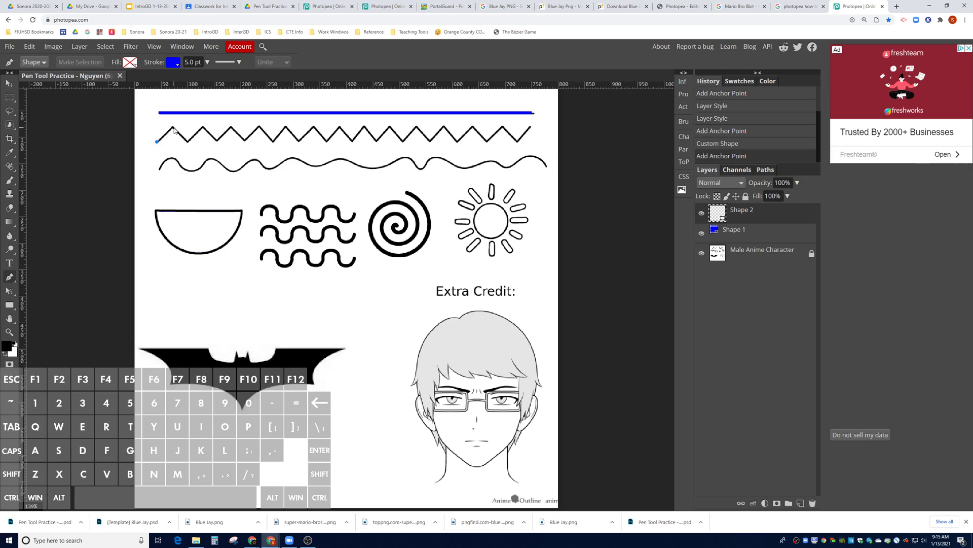
Trace the zigzag with straight pen segments, placing an anchor on every peak and valley through to its right end
{"action": "left_click", "coordinate": [173, 128], "text": "shift"}
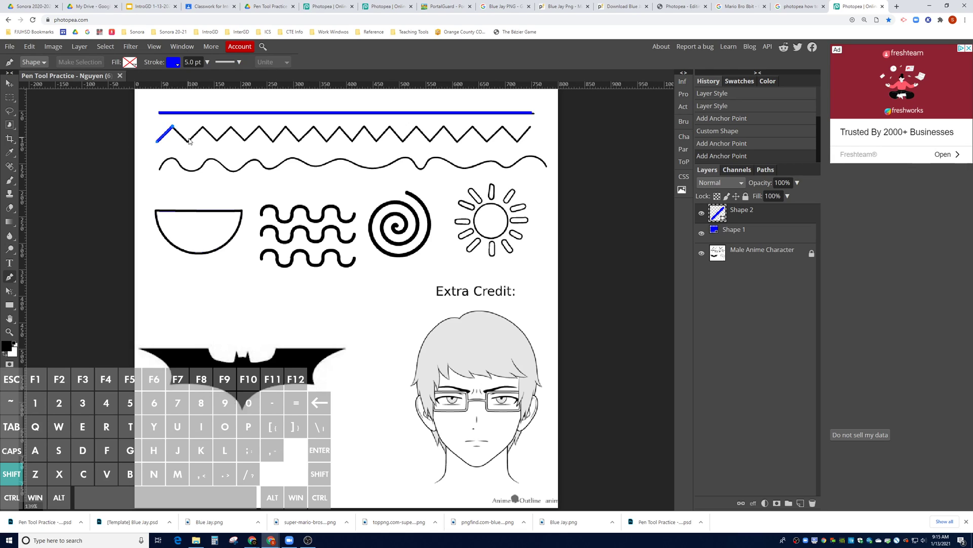
{"action": "left_click", "coordinate": [188, 142]}
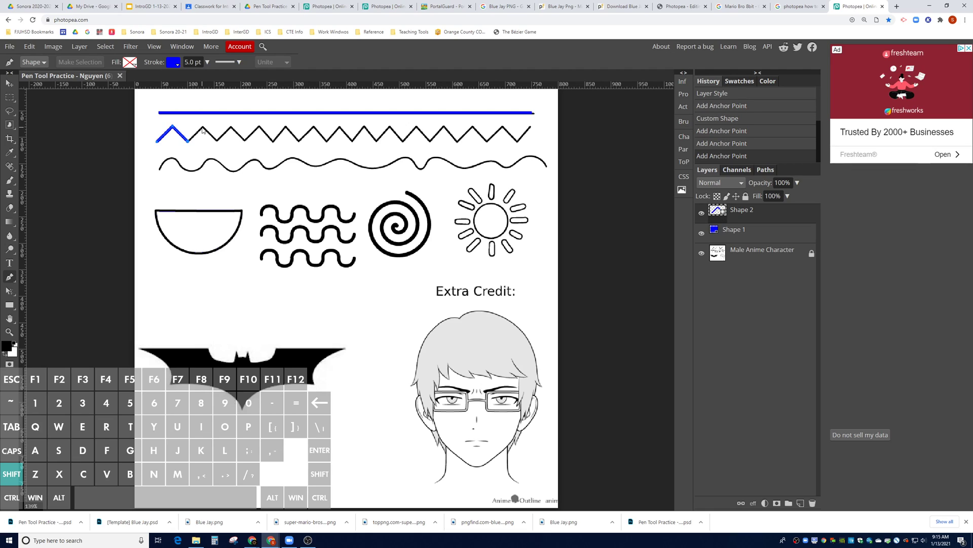
{"action": "left_click", "coordinate": [202, 127]}
{"action": "left_click", "coordinate": [217, 141]}
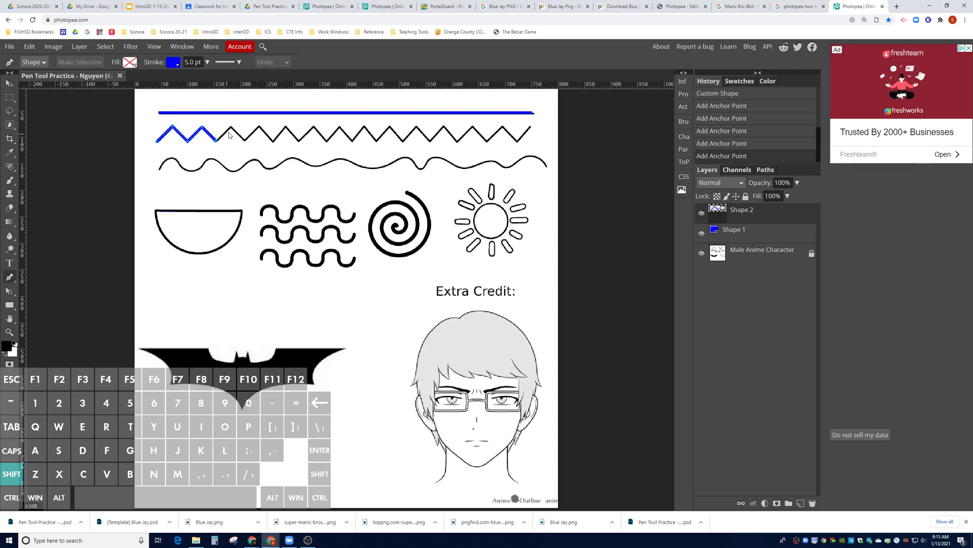
{"action": "left_click", "coordinate": [231, 127]}
{"action": "left_click", "coordinate": [245, 141]}
{"action": "left_click", "coordinate": [258, 126]}
{"action": "left_click", "coordinate": [273, 141]}
{"action": "left_click", "coordinate": [287, 126]}
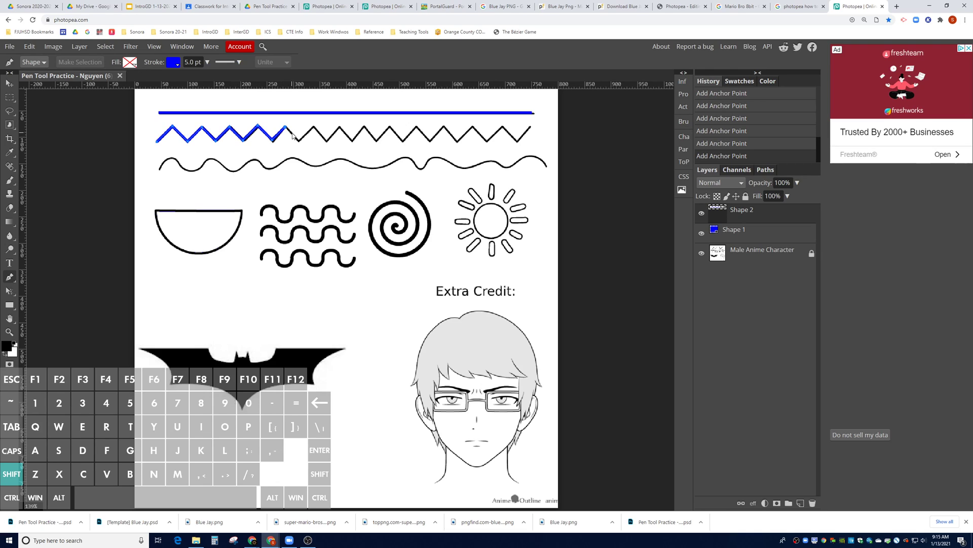
{"action": "left_click", "coordinate": [300, 140]}
{"action": "left_click", "coordinate": [313, 125]}
{"action": "left_click", "coordinate": [326, 140]}
{"action": "left_click", "coordinate": [340, 128]}
{"action": "left_click", "coordinate": [353, 142]}
{"action": "left_click", "coordinate": [366, 127]}
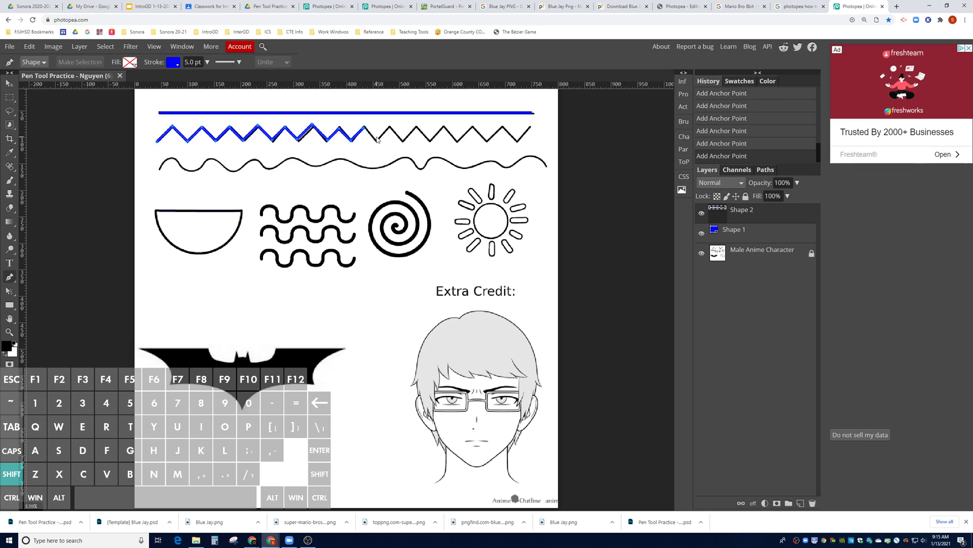
{"action": "left_click", "coordinate": [378, 142]}
{"action": "left_click", "coordinate": [391, 127]}
{"action": "left_click", "coordinate": [402, 141]}
{"action": "left_click", "coordinate": [416, 127]}
{"action": "left_click", "coordinate": [430, 141]}
{"action": "left_click", "coordinate": [445, 128]}
{"action": "left_click", "coordinate": [459, 142]}
{"action": "left_click", "coordinate": [474, 127]}
{"action": "left_click", "coordinate": [487, 142]}
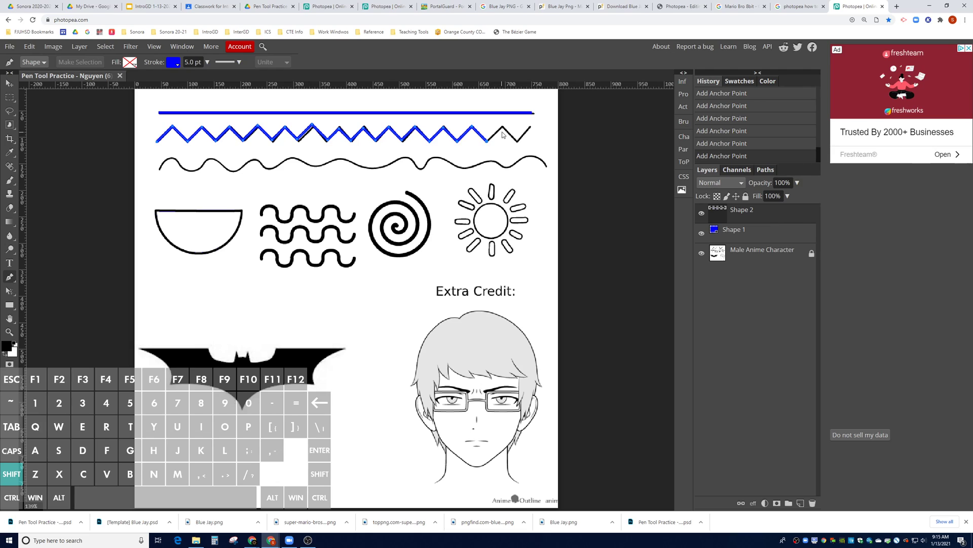
{"action": "left_click", "coordinate": [503, 127]}
{"action": "left_click", "coordinate": [517, 141], "text": "shift"}
{"action": "left_click", "coordinate": [531, 127], "text": "shift"}
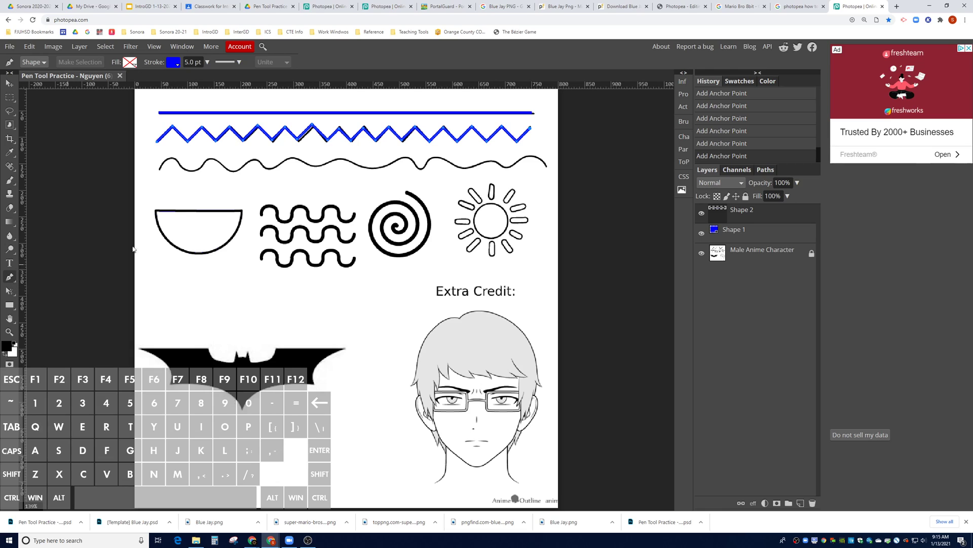
Move the misaligned anchors along the middle of the blue zigzag onto the corners of the black line
{"action": "key", "text": "ctrl"}
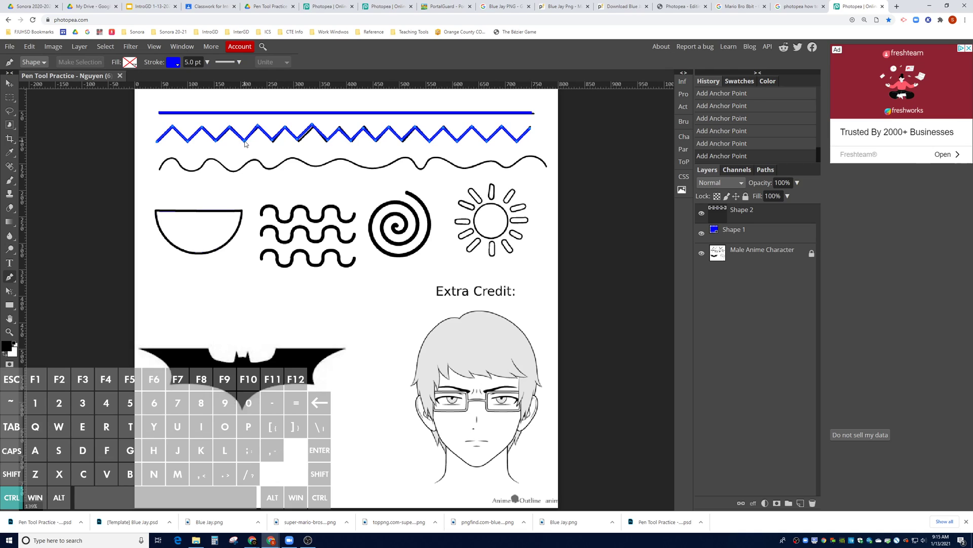
{"action": "left_click", "coordinate": [258, 127], "text": "ctrl"}
{"action": "left_click", "coordinate": [272, 142], "text": "ctrl"}
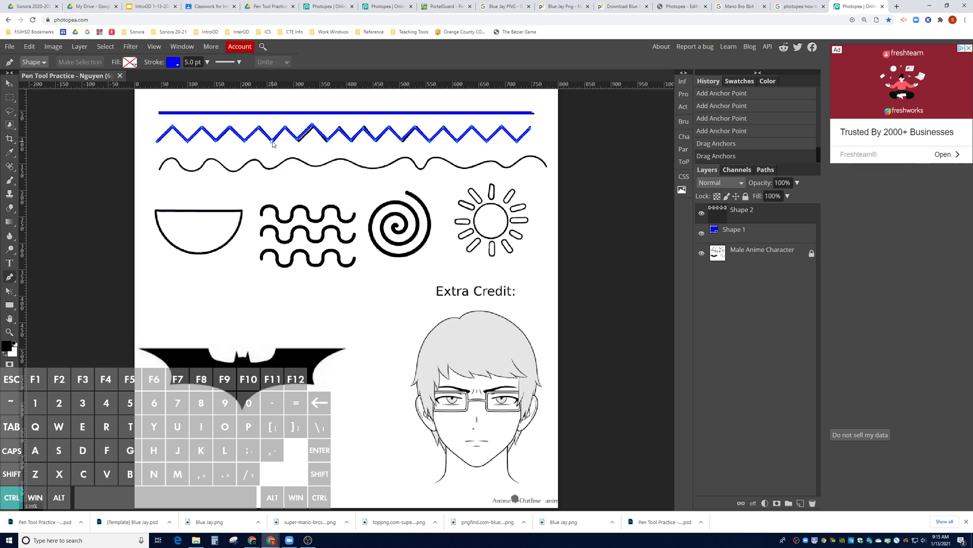
{"action": "left_click", "coordinate": [272, 143], "text": "ctrl"}
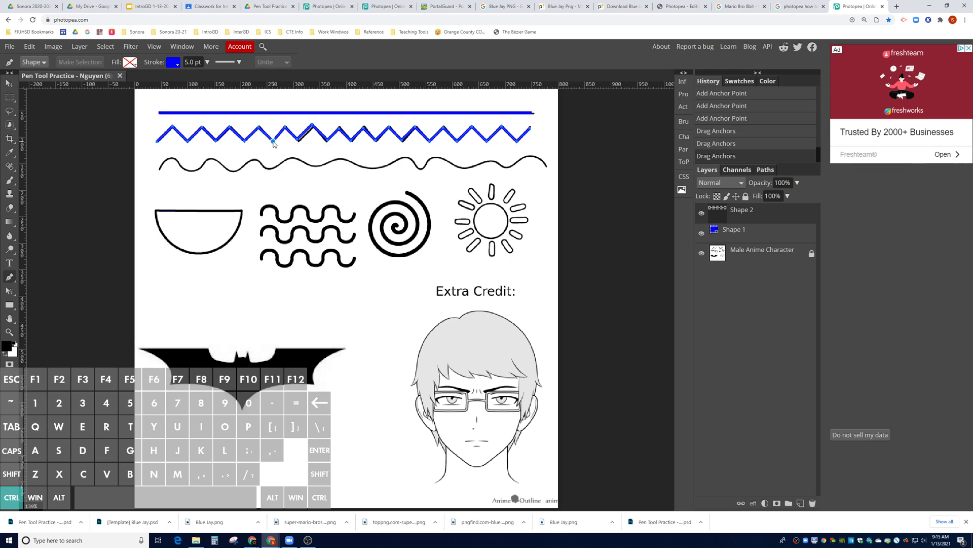
{"action": "left_click", "coordinate": [300, 142], "text": "ctrl"}
{"action": "left_click", "coordinate": [313, 129], "text": "ctrl"}
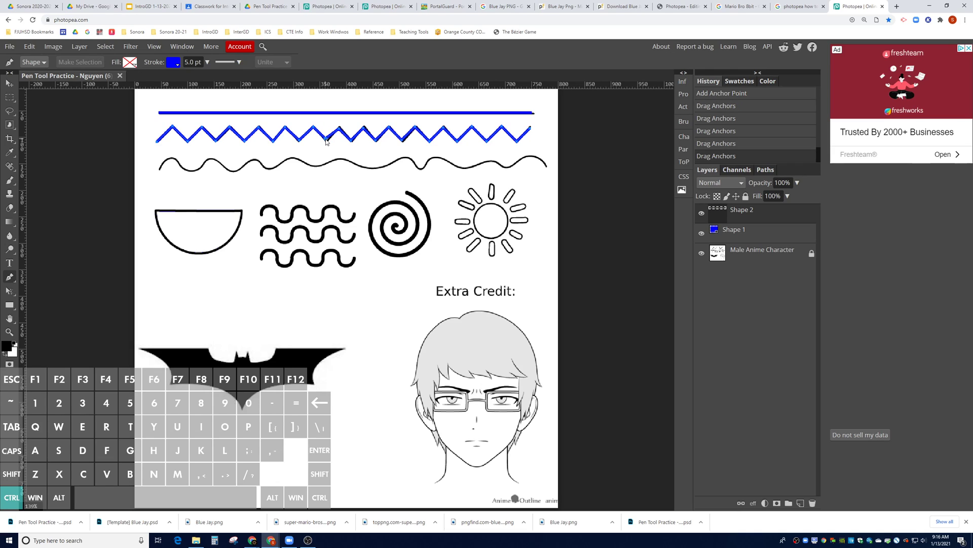
{"action": "left_click", "coordinate": [327, 143], "text": "ctrl"}
{"action": "left_click_drag", "start_coordinate": [364, 128], "coordinate": [364, 126]}
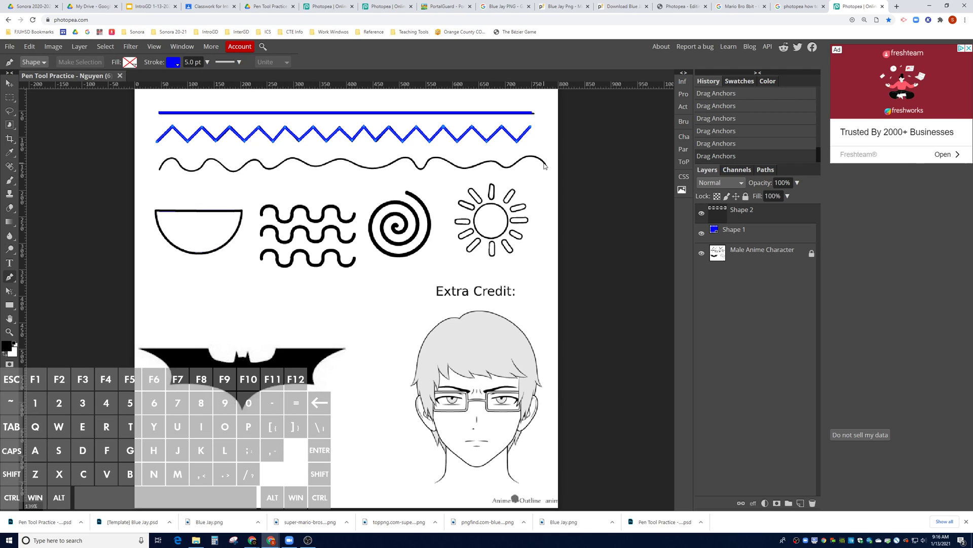
Deselect the zigzag path and start a separate Pen tool shape at the wavy line's left end with a curve handle pulled steeply upward
{"action": "left_click", "coordinate": [160, 172]}
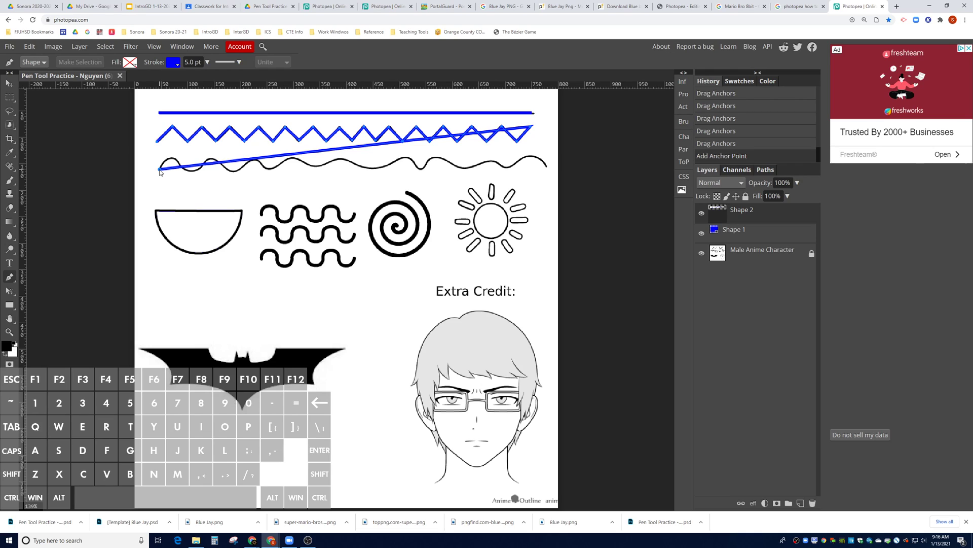
{"action": "key", "text": "ctrl+z"}
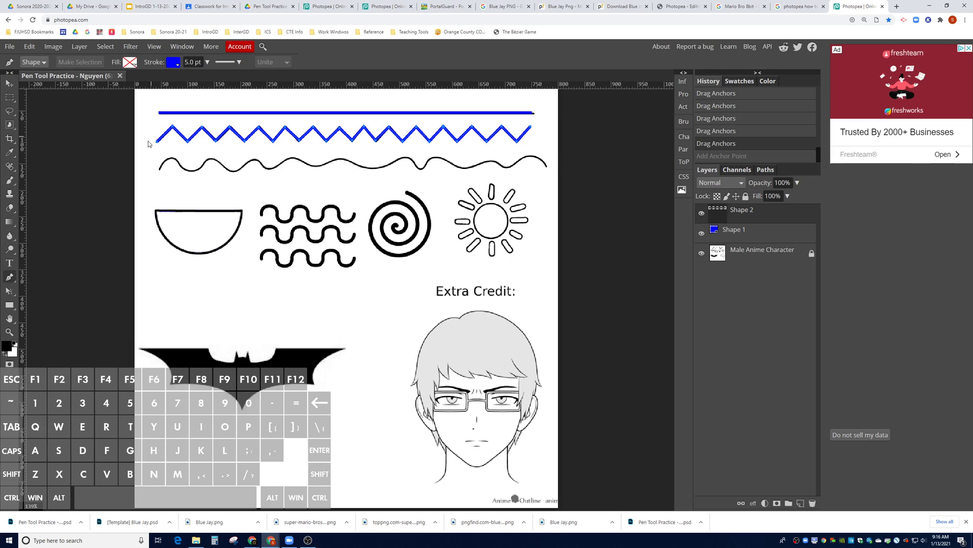
{"action": "key", "text": "ctrl"}
{"action": "left_click", "coordinate": [160, 170]}
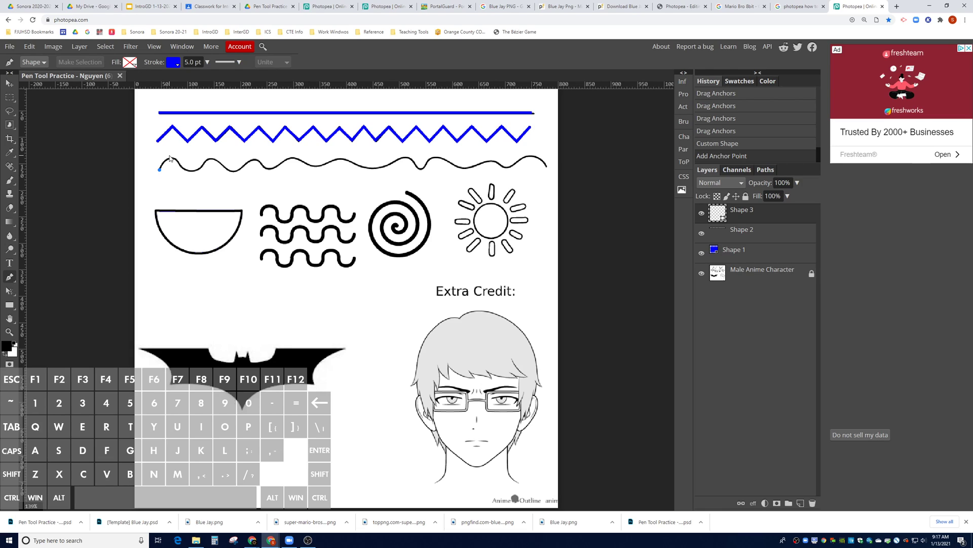
{"action": "key", "text": "ctrl+z"}
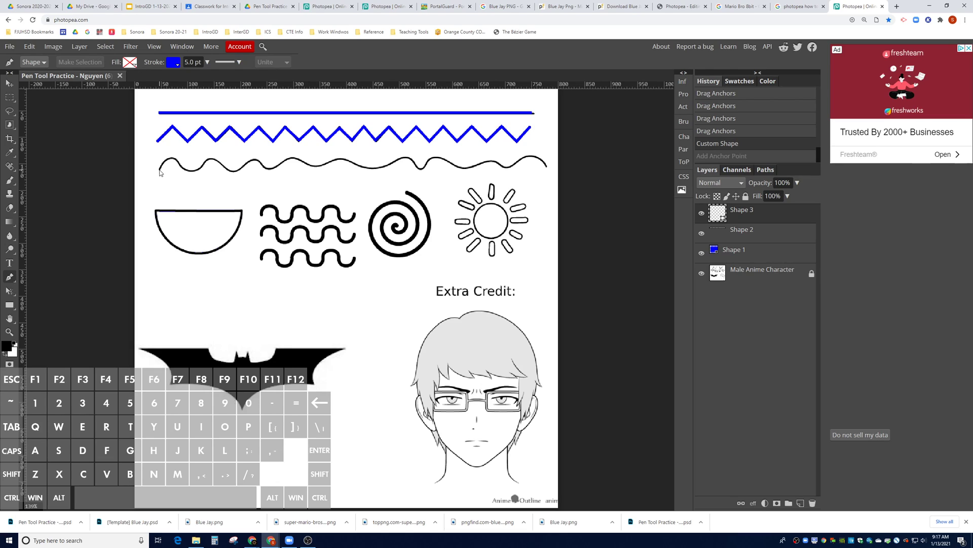
{"action": "left_click_drag", "start_coordinate": [160, 169], "coordinate": [167, 143]}
{"action": "left_click_drag", "start_coordinate": [167, 145], "coordinate": [169, 144]}
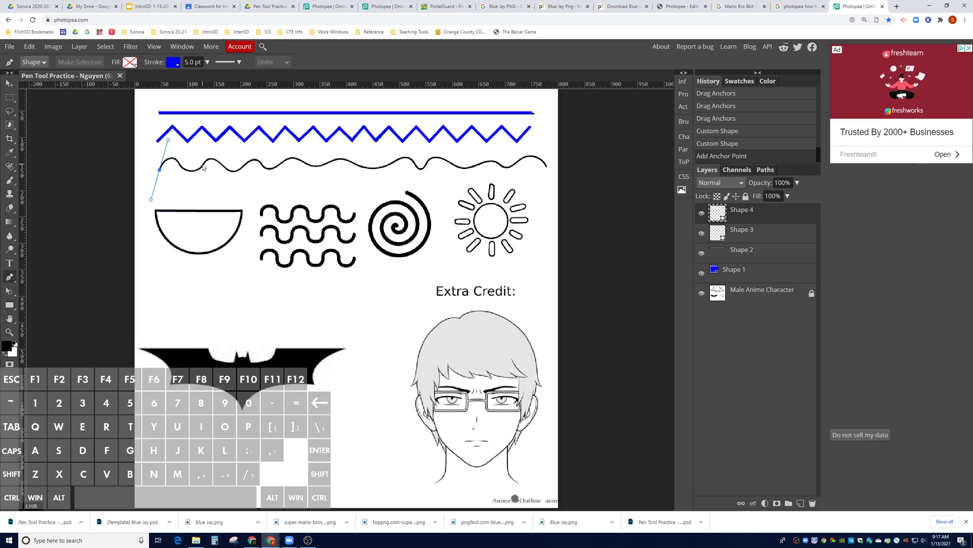
Trace the wavy line's first wave with a smooth anchor at its end, and adjust both anchors' handles to fit the curve
{"action": "left_click_drag", "start_coordinate": [203, 167], "coordinate": [222, 143]}
{"action": "key", "text": "alt"}
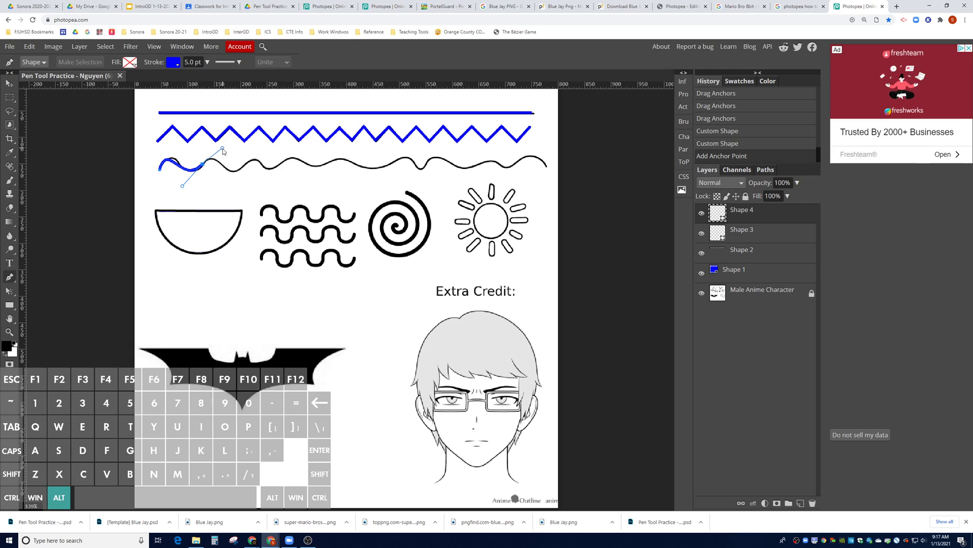
{"action": "left_click_drag", "start_coordinate": [223, 145], "coordinate": [230, 146]}
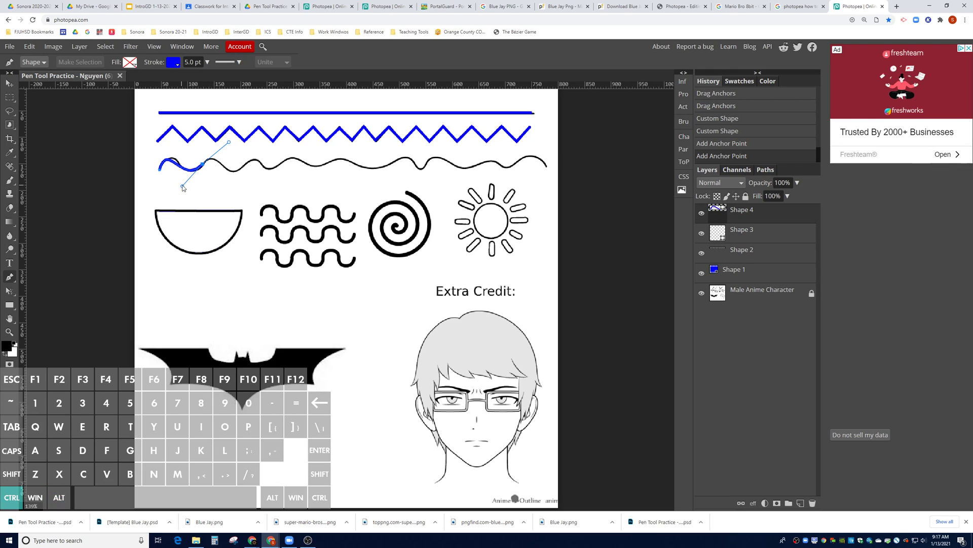
{"action": "left_click_drag", "start_coordinate": [183, 186], "coordinate": [188, 188]}
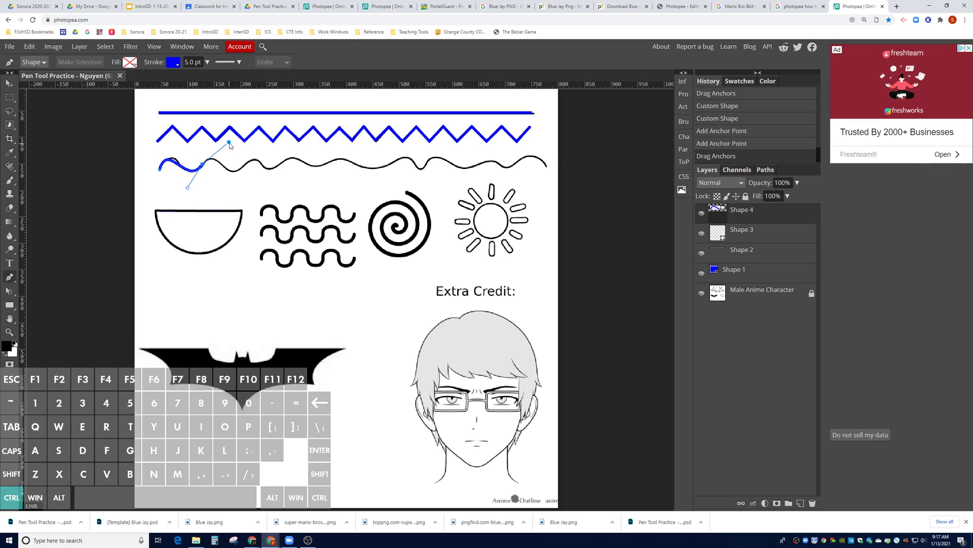
{"action": "left_click_drag", "start_coordinate": [229, 143], "coordinate": [228, 141]}
{"action": "left_click", "coordinate": [160, 170], "text": "ctrl"}
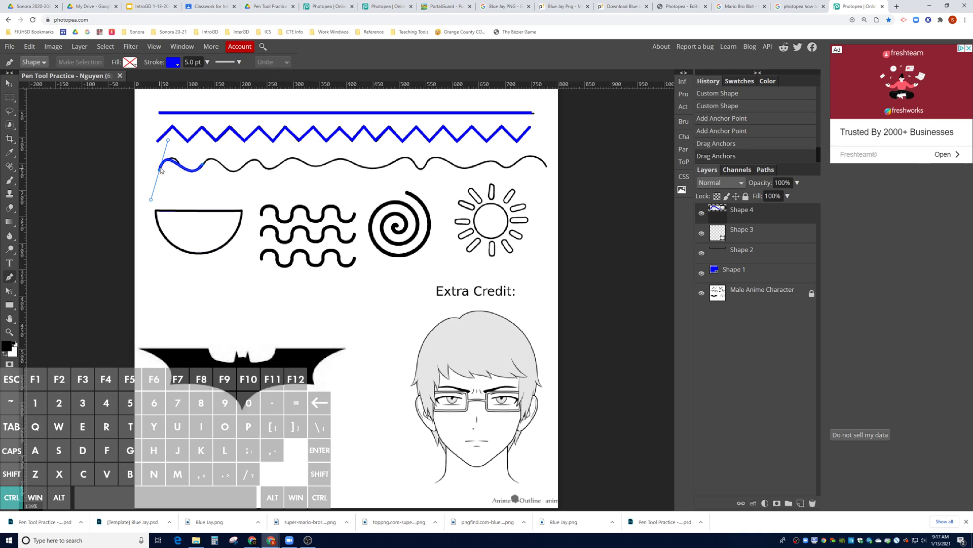
{"action": "left_click_drag", "start_coordinate": [168, 140], "coordinate": [172, 138]}
{"action": "left_click", "coordinate": [203, 166], "text": "ctrl"}
{"action": "left_click_drag", "start_coordinate": [188, 188], "coordinate": [184, 188]}
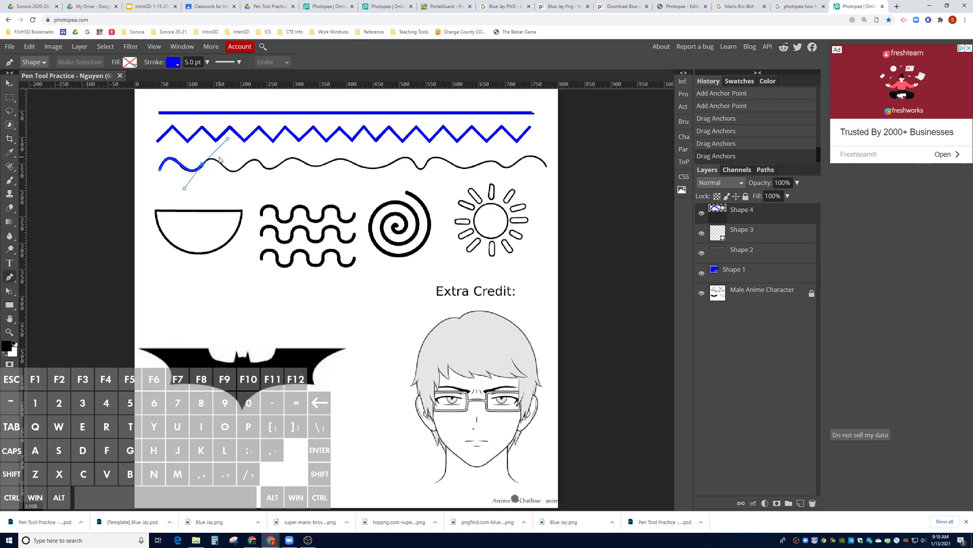
Extend the path with a smooth anchor at the end of the second wave and refine the neighbouring handles to match the black curve
{"action": "left_click", "coordinate": [244, 168]}
{"action": "mouse_move", "coordinate": [243, 166]}
{"action": "left_mouse_down"}
{"action": "mouse_move", "coordinate": [269, 140]}
{"action": "mouse_move", "coordinate": [260, 146]}
{"action": "mouse_move", "coordinate": [269, 151]}
{"action": "mouse_move", "coordinate": [253, 145]}
{"action": "mouse_move", "coordinate": [264, 153]}
{"action": "mouse_move", "coordinate": [263, 145]}
{"action": "left_mouse_up"}
{"action": "key", "text": "alt"}
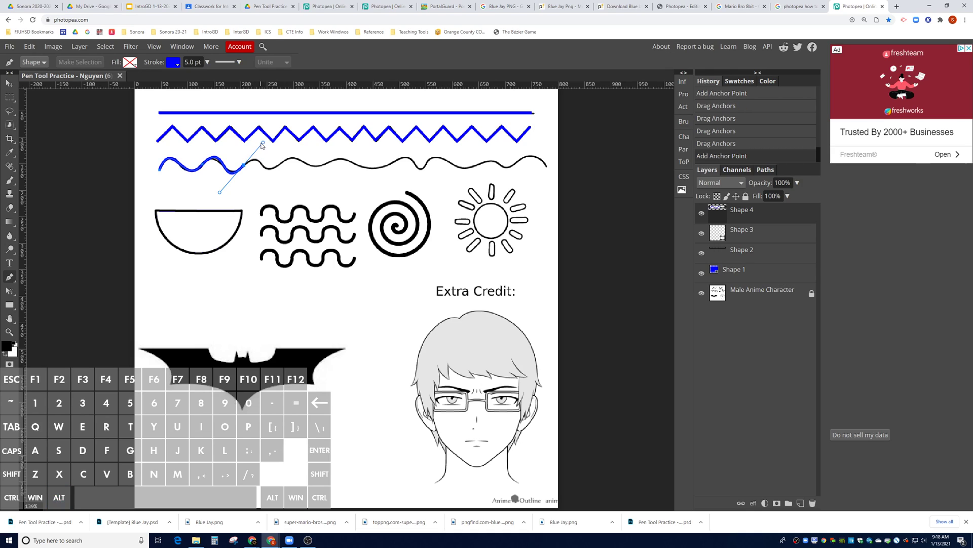
{"action": "key", "text": "ctrl"}
{"action": "left_click", "coordinate": [202, 164], "text": "ctrl"}
{"action": "key", "text": "ctrl"}
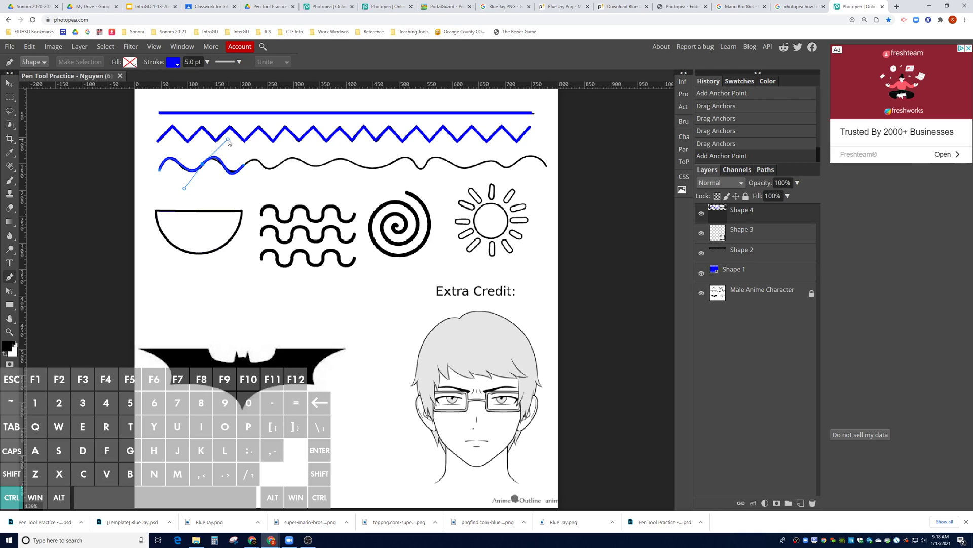
{"action": "left_click_drag", "start_coordinate": [228, 142], "coordinate": [227, 141]}
{"action": "left_click", "coordinate": [244, 167], "text": "ctrl"}
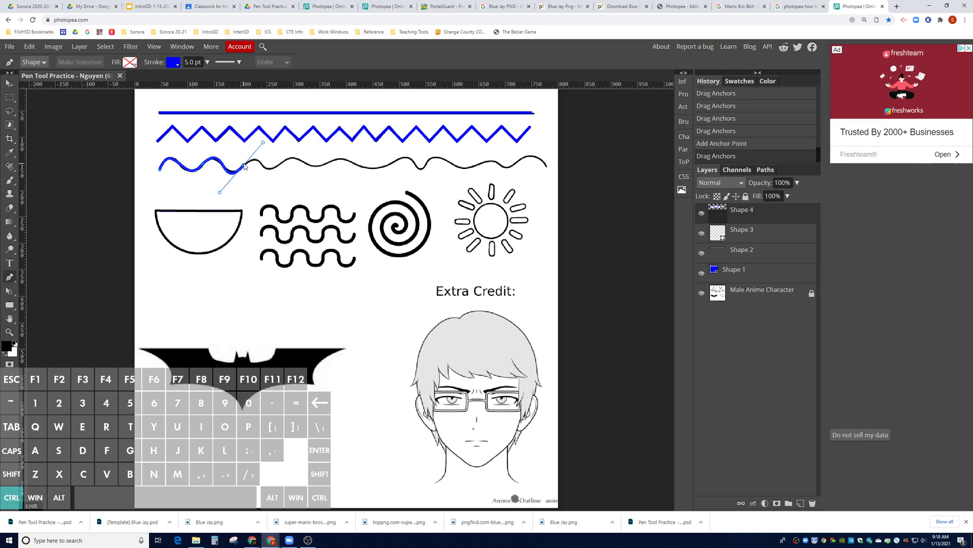
{"action": "left_click_drag", "start_coordinate": [220, 194], "coordinate": [222, 190]}
{"action": "left_click", "coordinate": [202, 165], "text": "ctrl"}
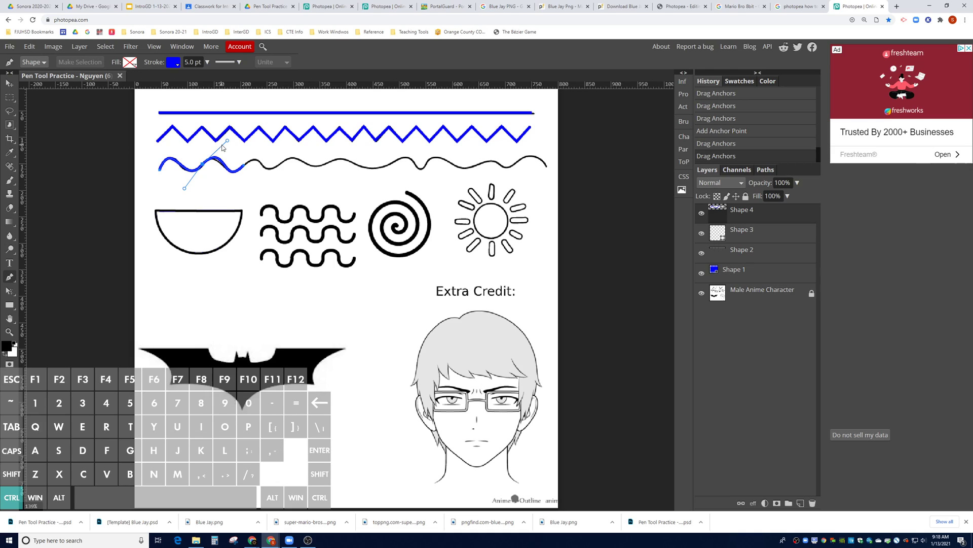
{"action": "left_click", "coordinate": [223, 144], "text": "ctrl"}
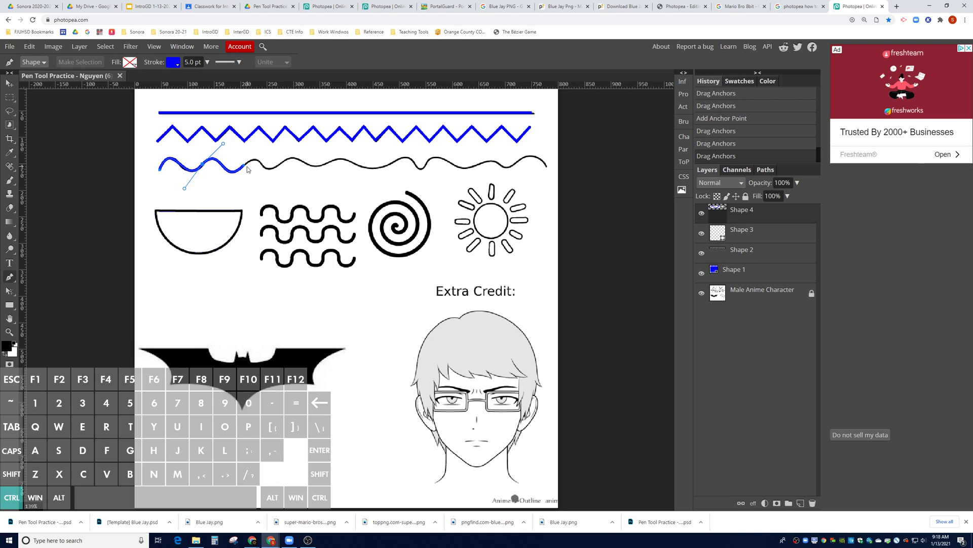
Add a smooth anchor at the end of the third wave and fine-tune the outgoing handle of the anchor before it
{"action": "key", "text": "ctrl"}
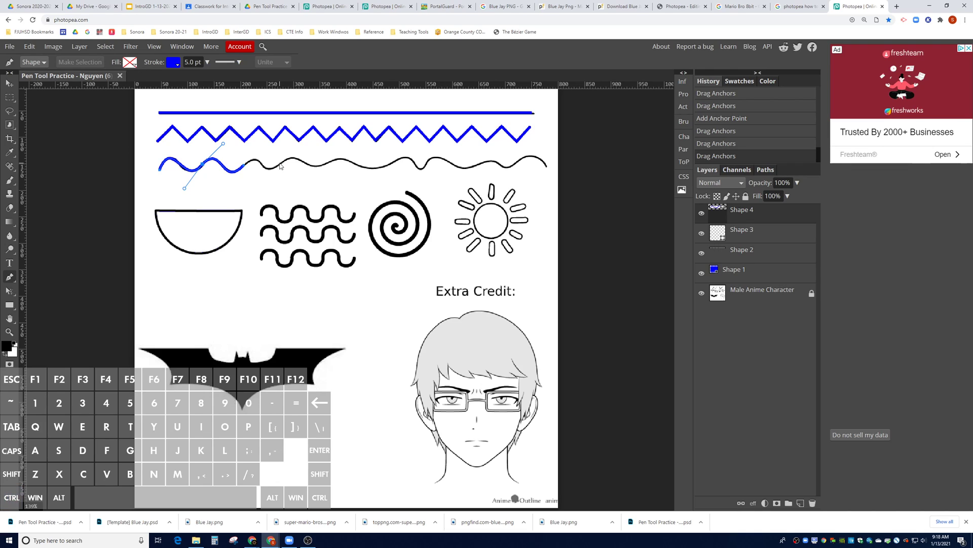
{"action": "left_click_drag", "start_coordinate": [280, 166], "coordinate": [304, 146]}
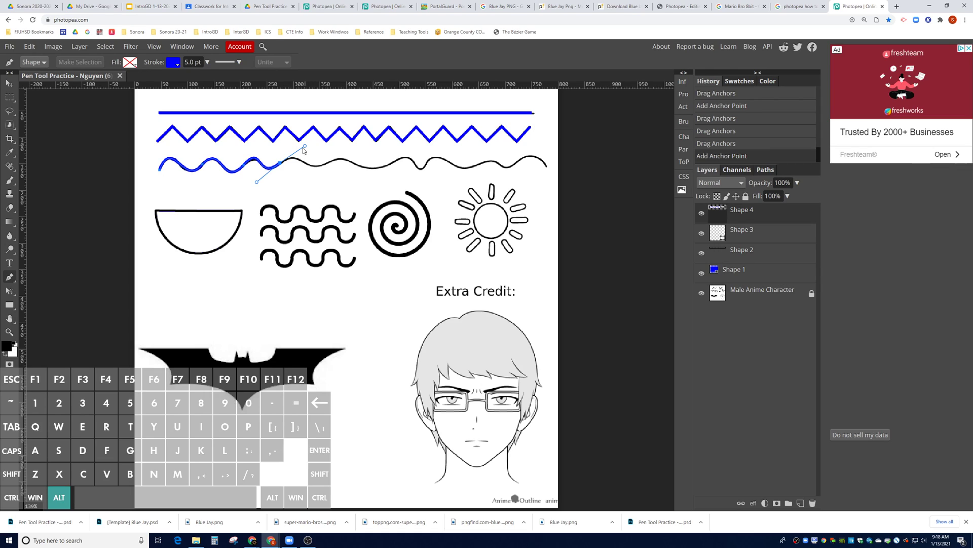
{"action": "left_click", "coordinate": [245, 165], "text": "ctrl"}
{"action": "key", "text": "ctrl"}
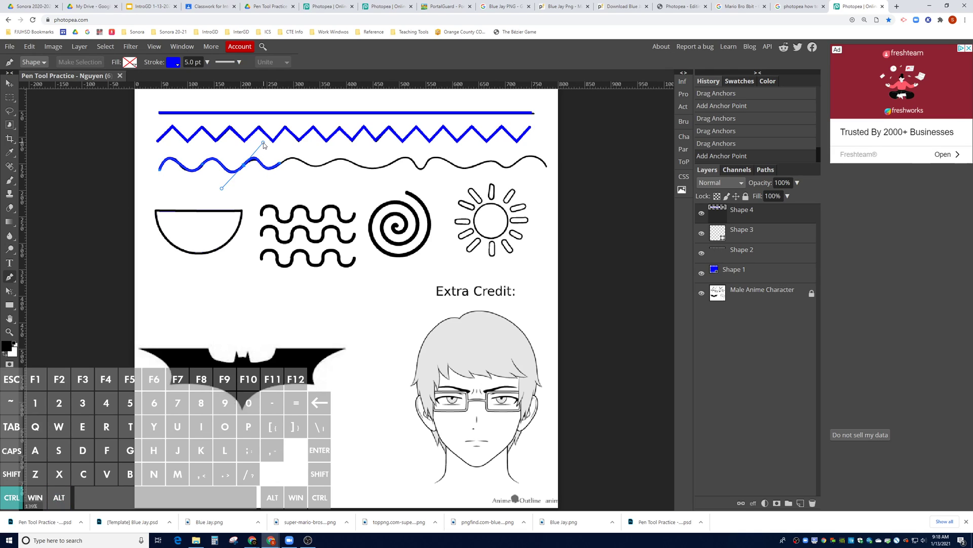
{"action": "left_click_drag", "start_coordinate": [264, 146], "coordinate": [263, 145]}
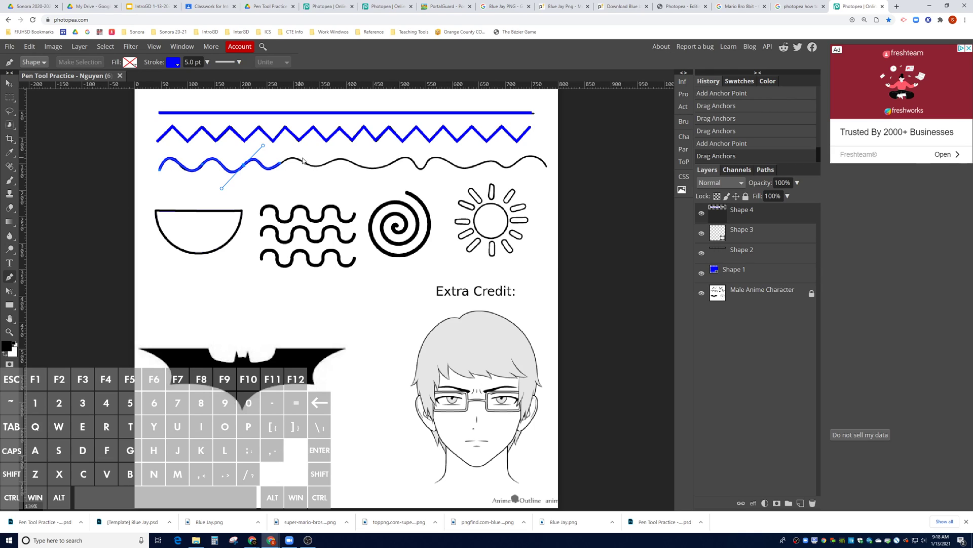
Trace the fourth and fifth waves with smooth anchors, and adjust the handle leading into the fifth wave
{"action": "key", "text": "ctrl"}
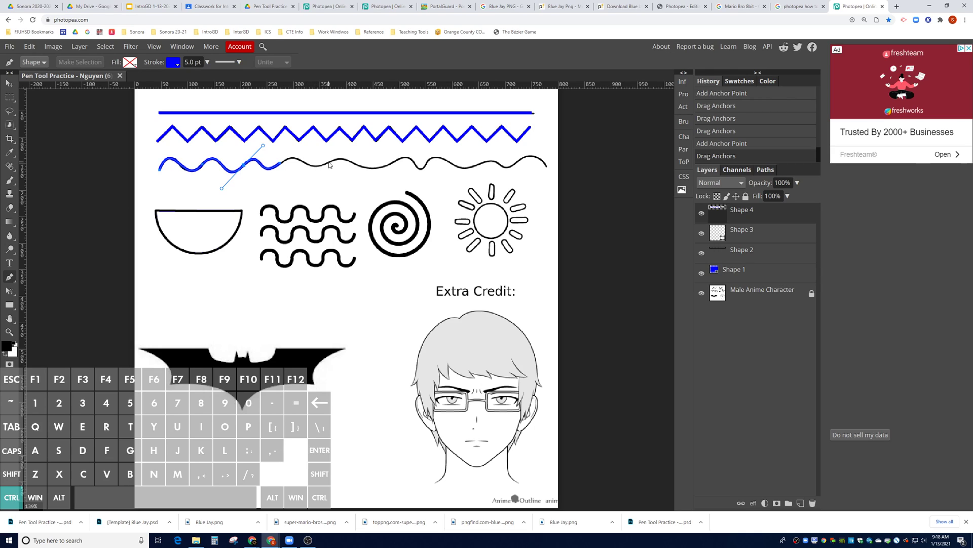
{"action": "left_click_drag", "start_coordinate": [328, 162], "coordinate": [358, 147]}
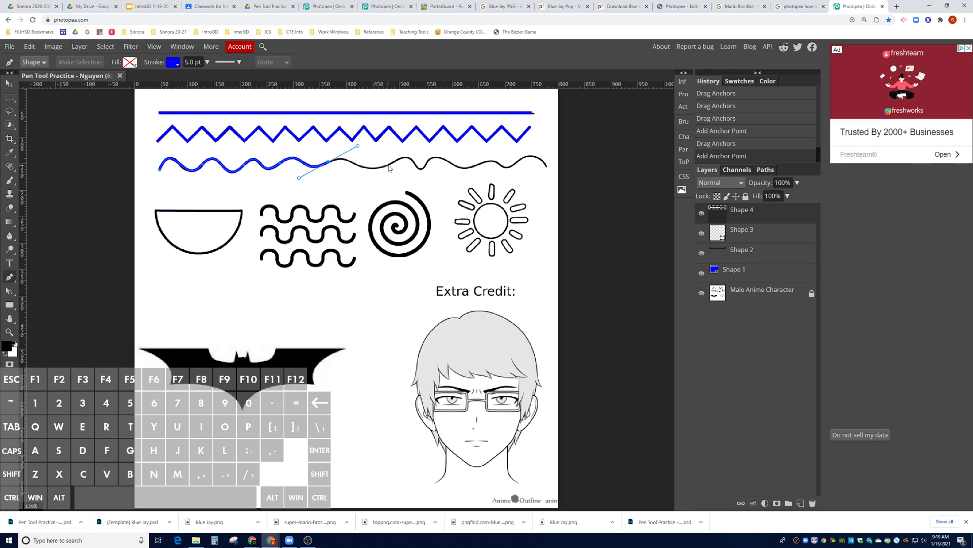
{"action": "left_click_drag", "start_coordinate": [388, 164], "coordinate": [419, 149]}
{"action": "left_click", "coordinate": [338, 155]}
{"action": "left_click", "coordinate": [330, 163], "text": "ctrl"}
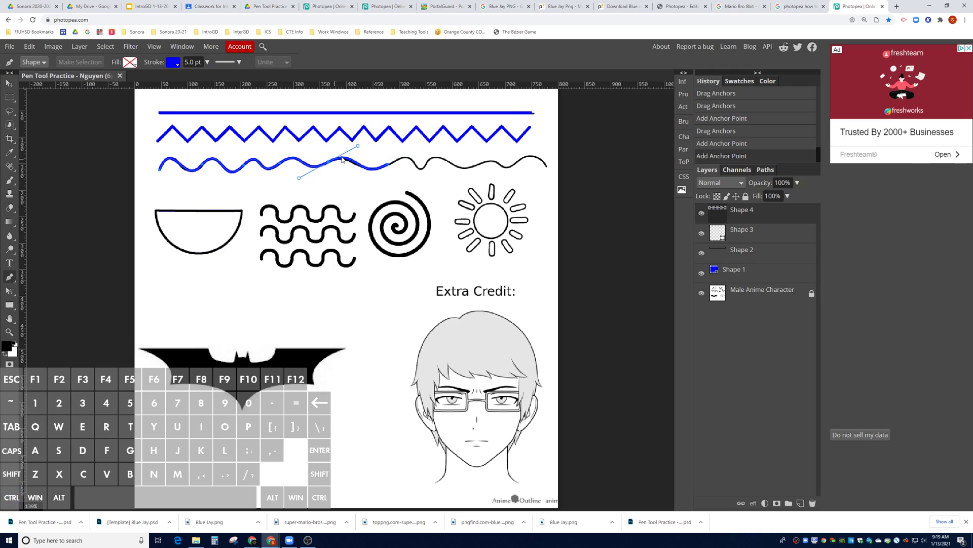
{"action": "left_click_drag", "start_coordinate": [359, 148], "coordinate": [355, 148]}
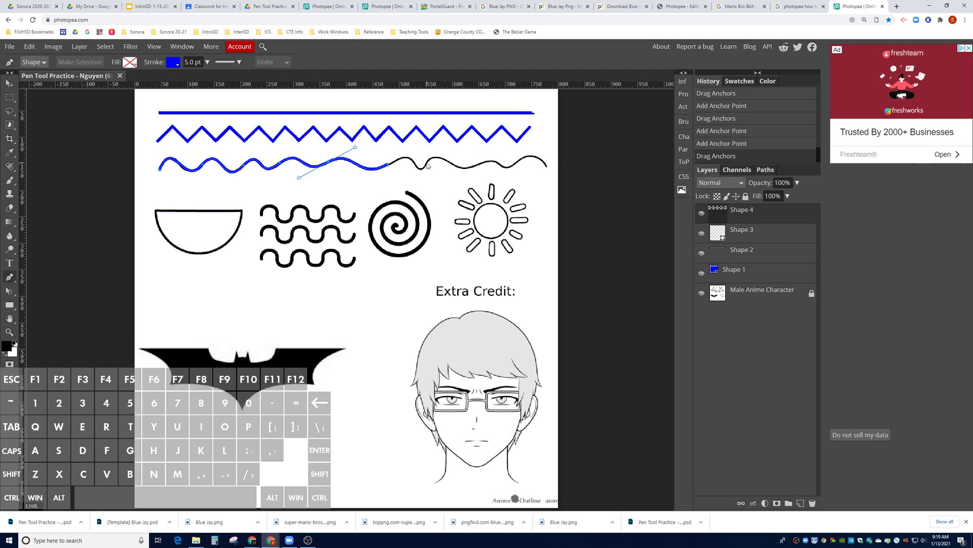
Extend the path with a smooth anchor at the end of the sixth wave and adjust the previous anchor's handles to fit the curve
{"action": "left_click_drag", "start_coordinate": [427, 164], "coordinate": [440, 140]}
{"action": "key", "text": "ctrl"}
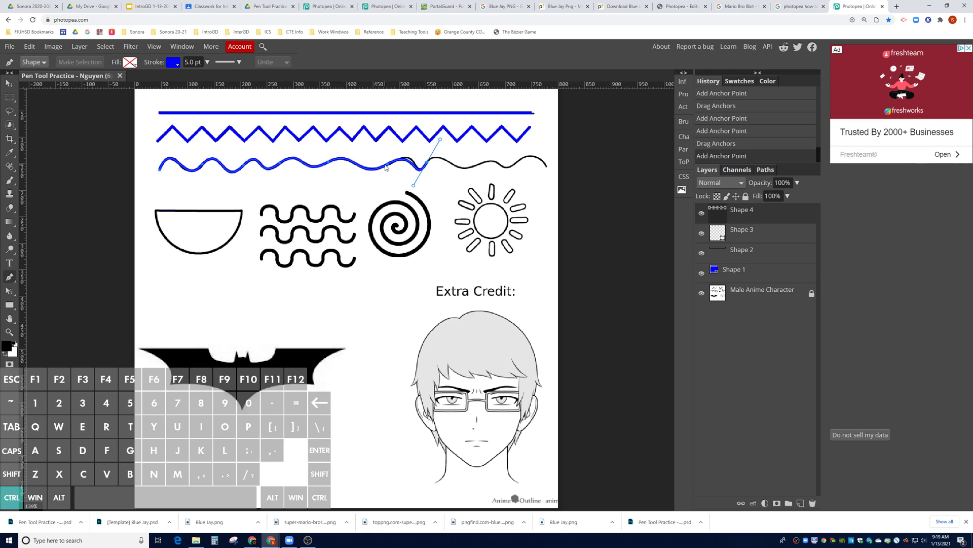
{"action": "left_click", "coordinate": [388, 165], "text": "ctrl"}
{"action": "left_click_drag", "start_coordinate": [419, 146], "coordinate": [422, 142]}
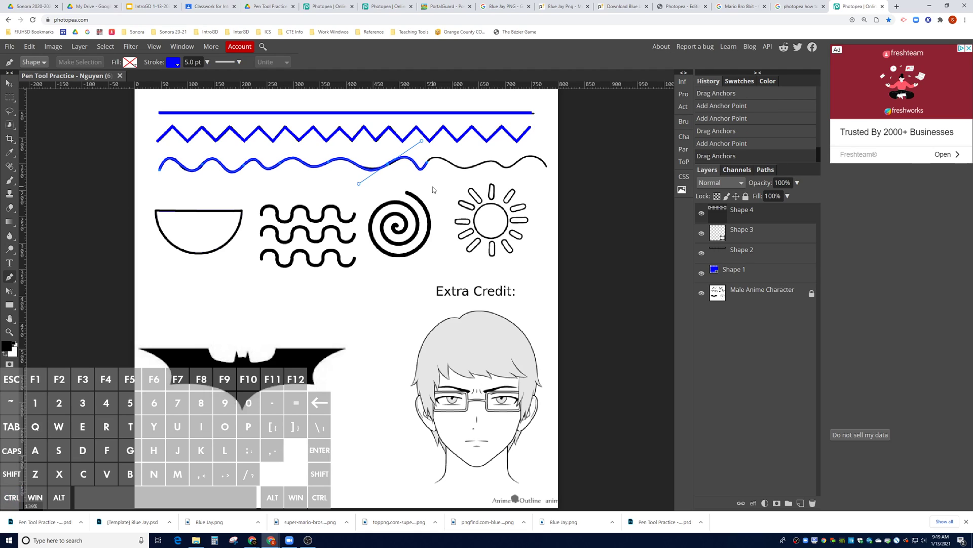
{"action": "left_click", "coordinate": [359, 184], "text": "ctrl"}
{"action": "key", "text": "alt"}
{"action": "left_click_drag", "start_coordinate": [422, 143], "coordinate": [425, 146]}
{"action": "key", "text": "ctrl"}
{"action": "left_click_drag", "start_coordinate": [359, 183], "coordinate": [356, 180]}
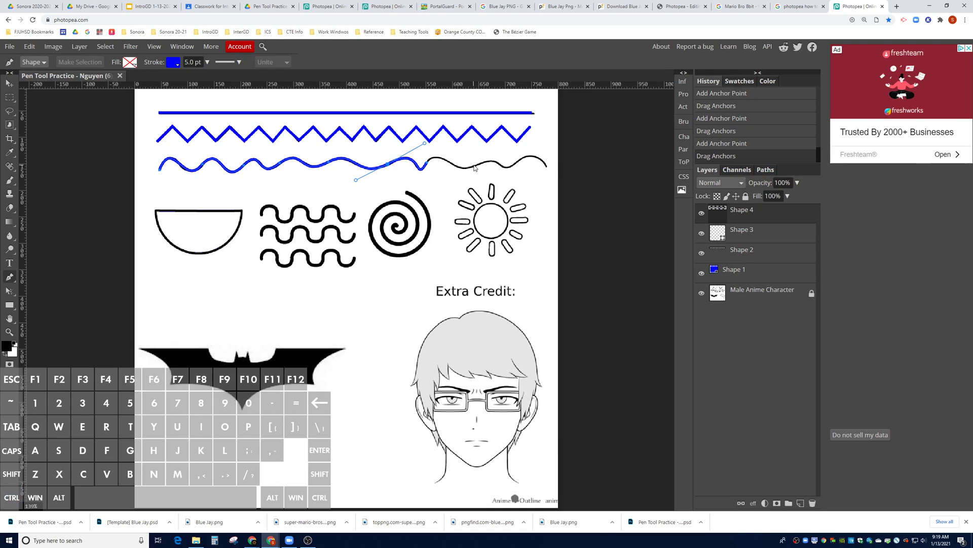
Add a smooth anchor at the end of the seventh wave and fine-tune the outgoing handle of the anchor before it
{"action": "left_click_drag", "start_coordinate": [478, 165], "coordinate": [500, 142]}
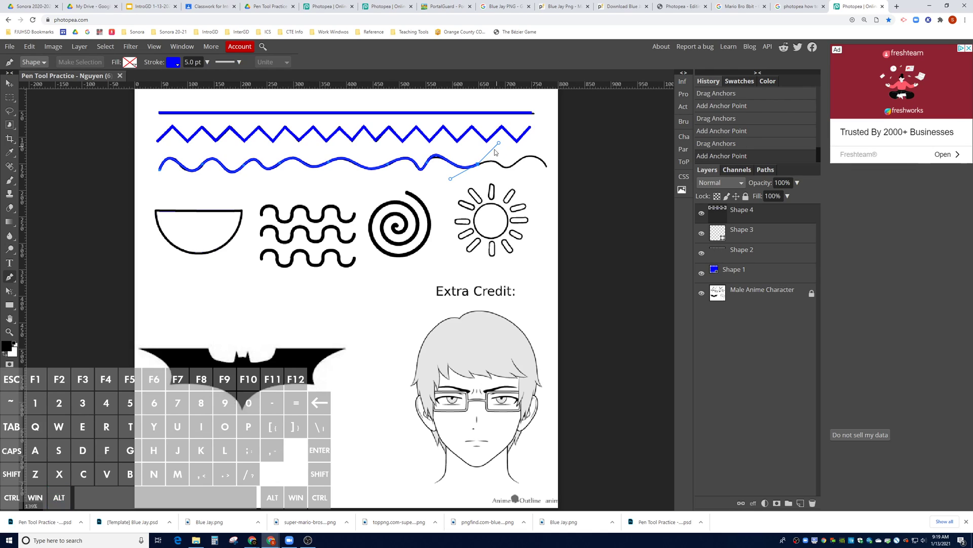
{"action": "left_click", "coordinate": [427, 163], "text": "ctrl"}
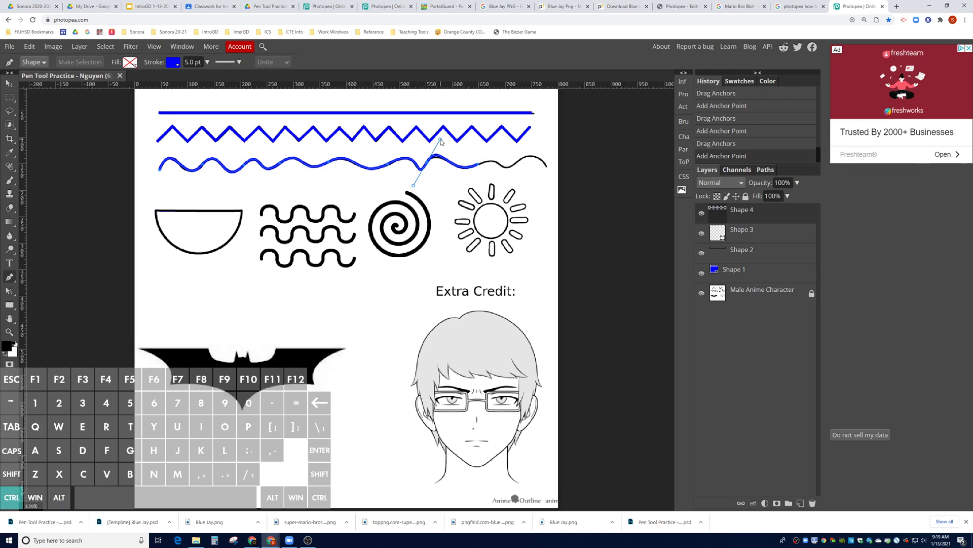
{"action": "left_click_drag", "start_coordinate": [440, 142], "coordinate": [441, 143]}
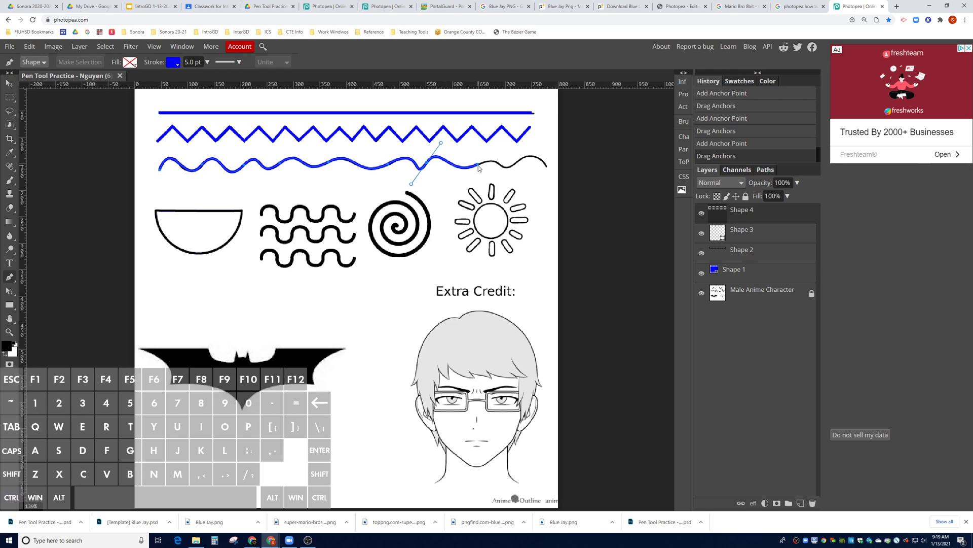
{"action": "left_click", "coordinate": [526, 153], "text": "ctrl"}
{"action": "left_click_drag", "start_coordinate": [518, 161], "coordinate": [540, 143]}
{"action": "left_click", "coordinate": [540, 143]}
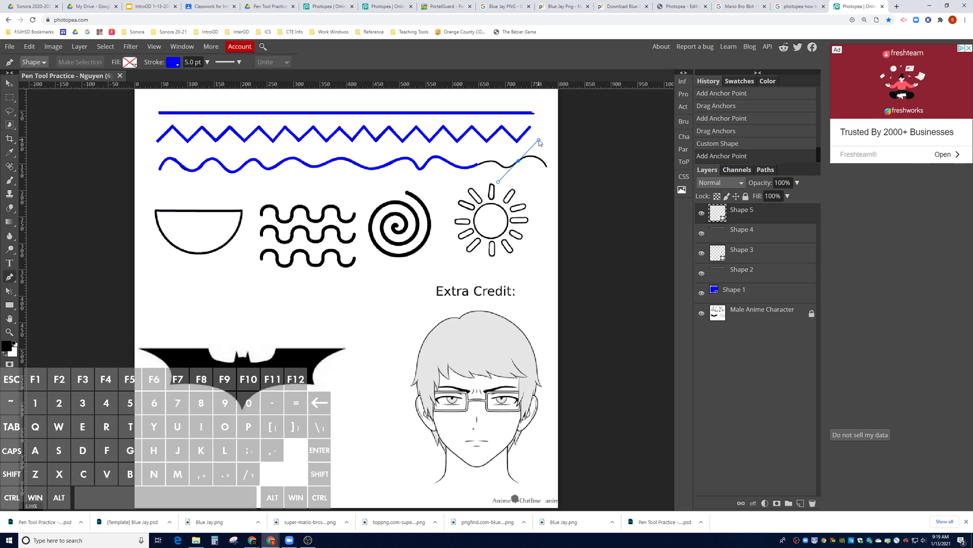
{"action": "key", "text": "ctrl+z"}
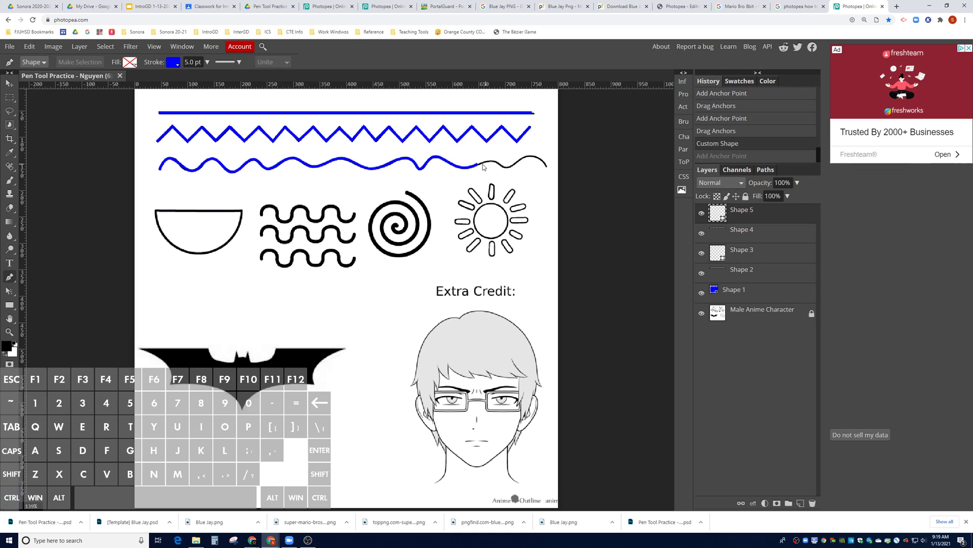
{"action": "left_click", "coordinate": [696, 229]}
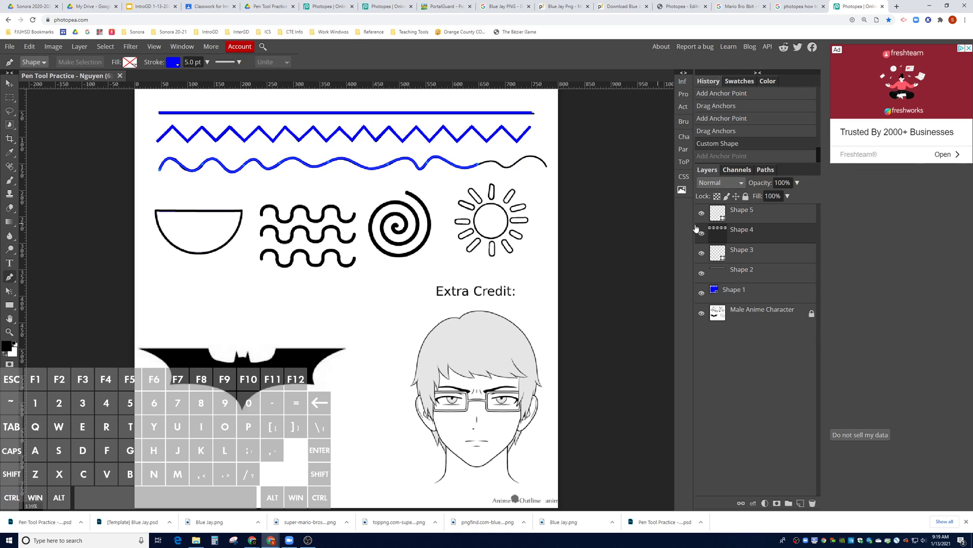
{"action": "left_click", "coordinate": [741, 220]}
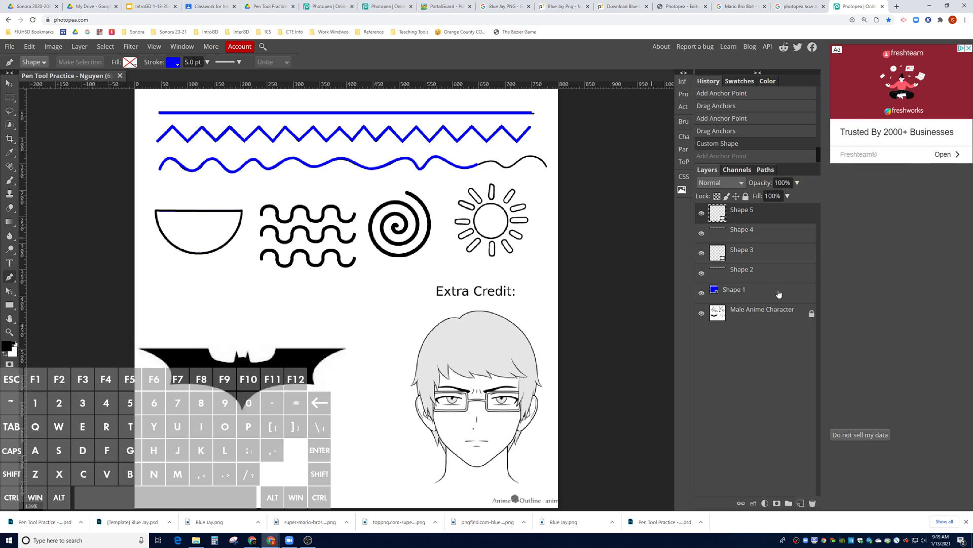
{"action": "left_click", "coordinate": [814, 503]}
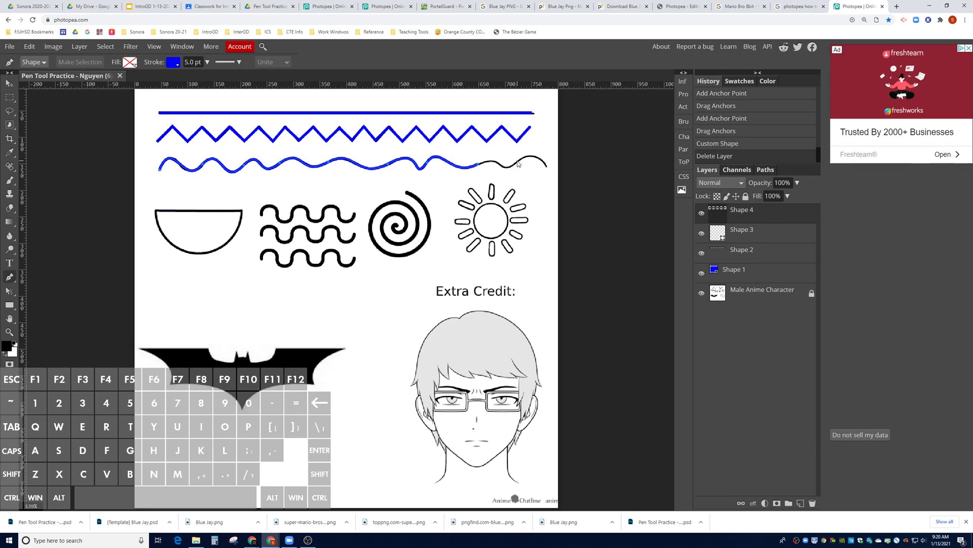
{"action": "left_click_drag", "start_coordinate": [517, 164], "coordinate": [540, 144]}
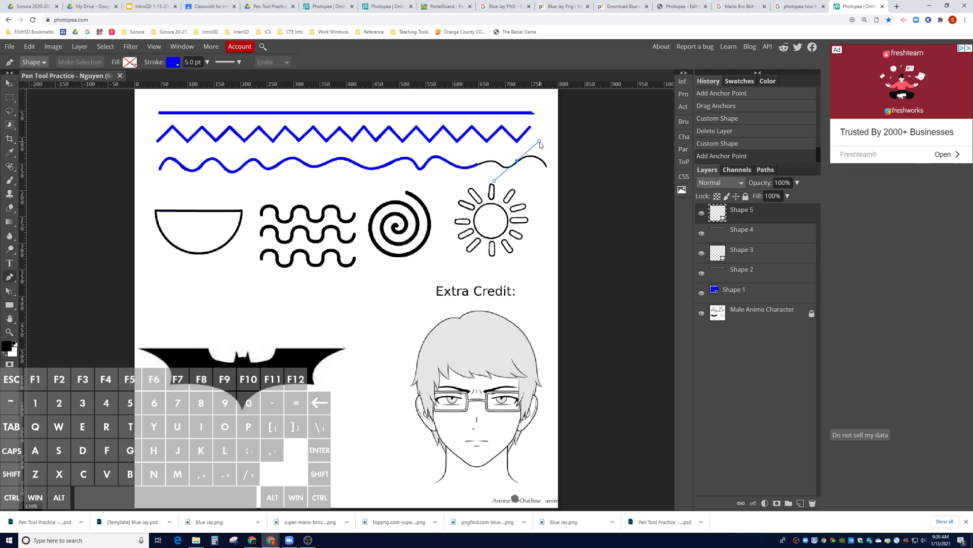
{"action": "key", "text": "ctrl+z"}
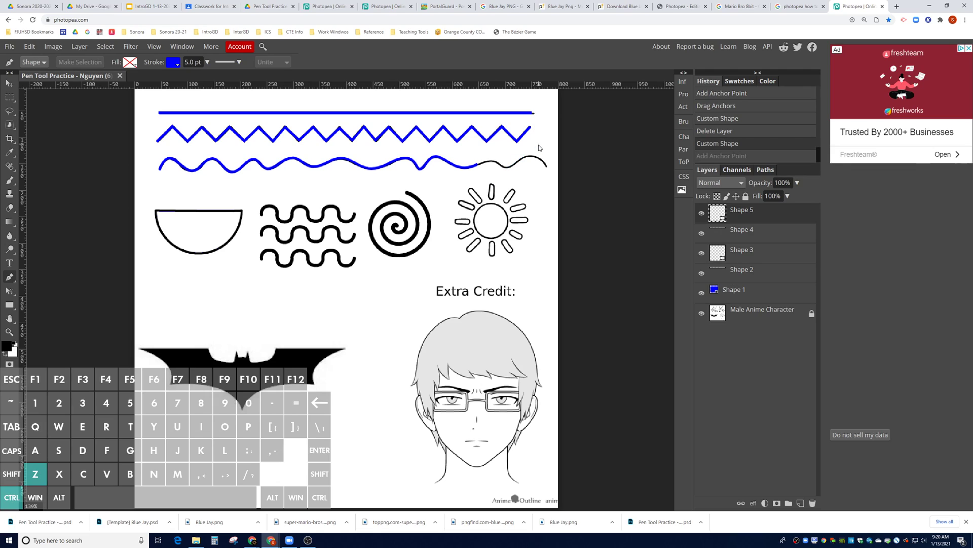
{"action": "left_click", "coordinate": [812, 504]}
{"action": "left_click", "coordinate": [740, 234]}
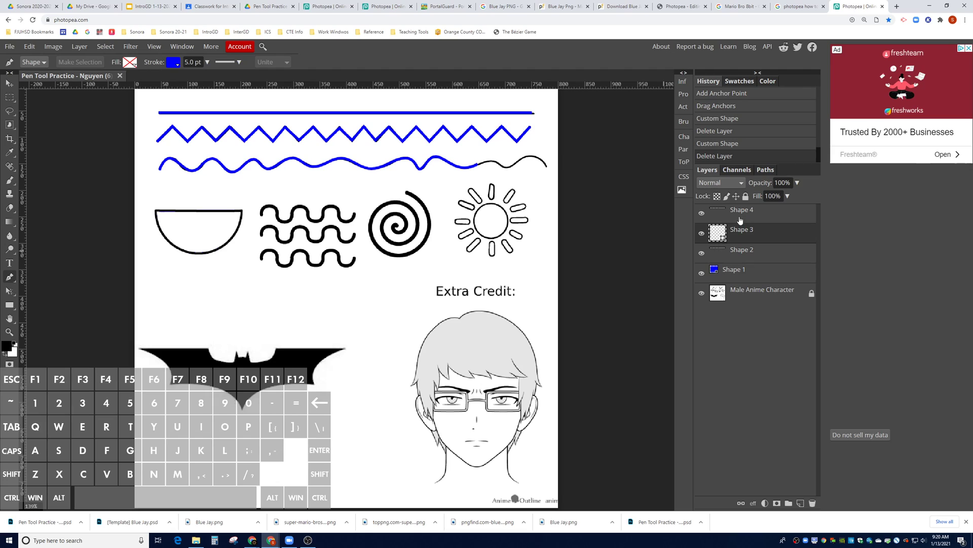
{"action": "left_click", "coordinate": [740, 217]}
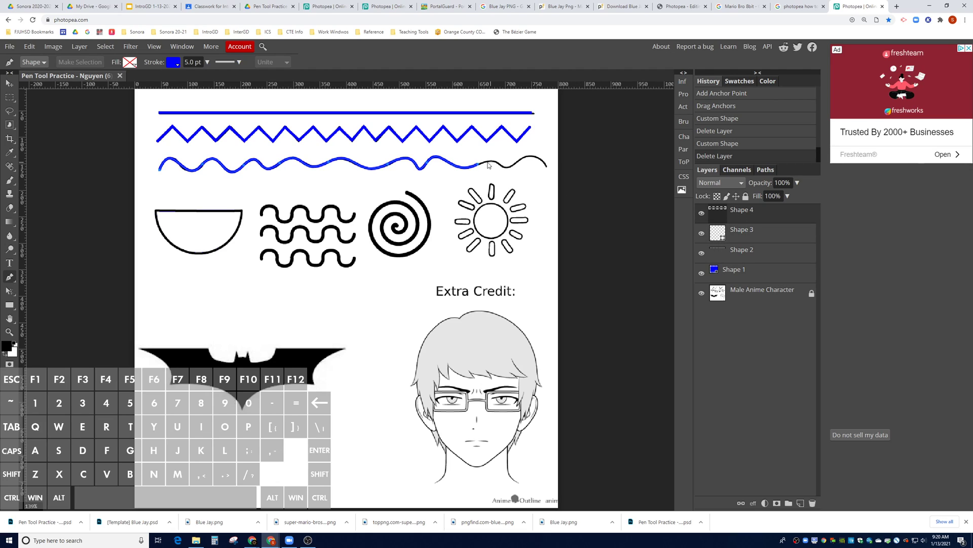
{"action": "left_click", "coordinate": [460, 168]}
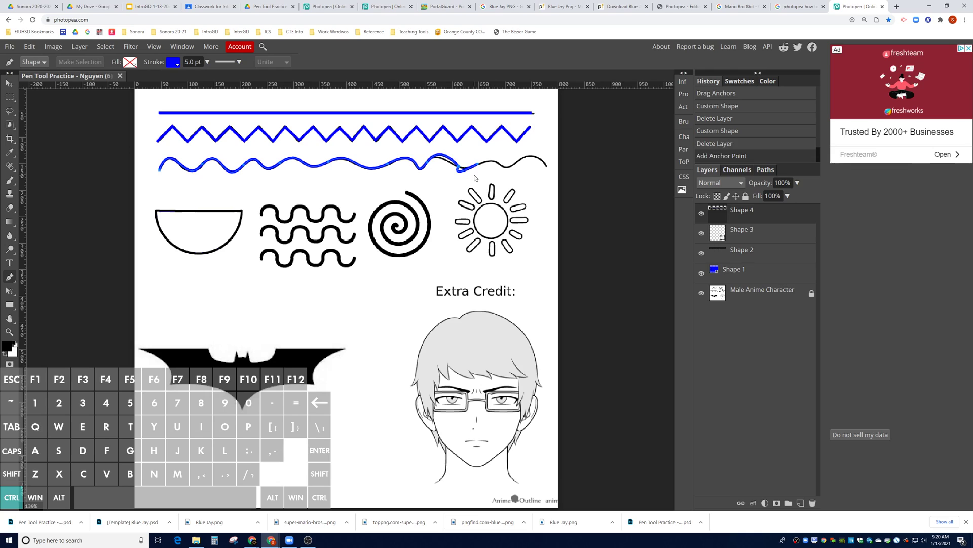
{"action": "key", "text": "ctrl+z"}
{"action": "key", "text": "ctrl"}
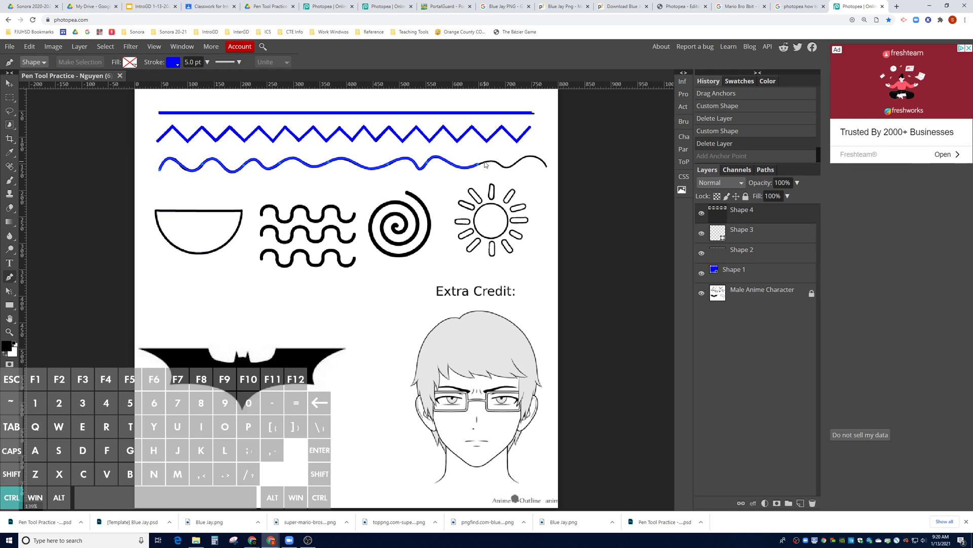
{"action": "left_click", "coordinate": [501, 167]}
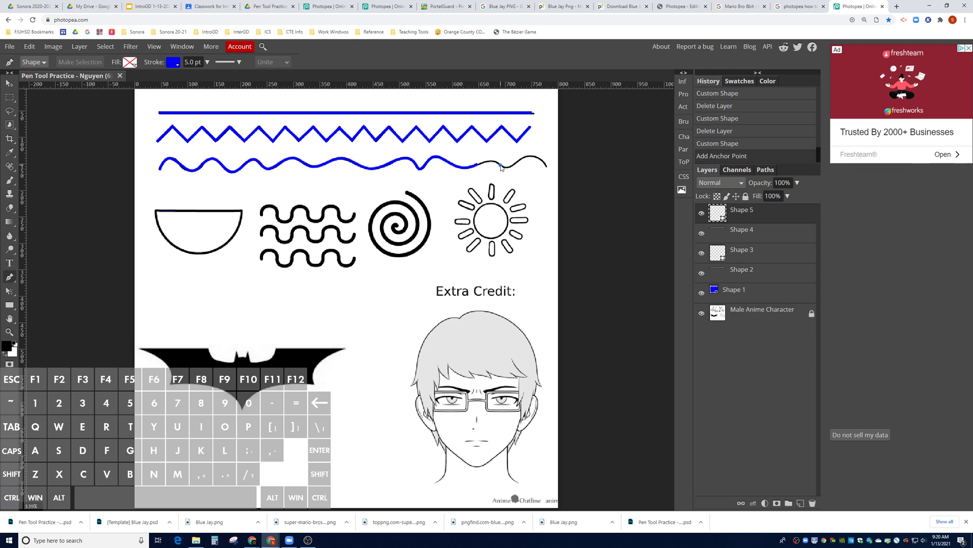
{"action": "key", "text": "ctrl+z"}
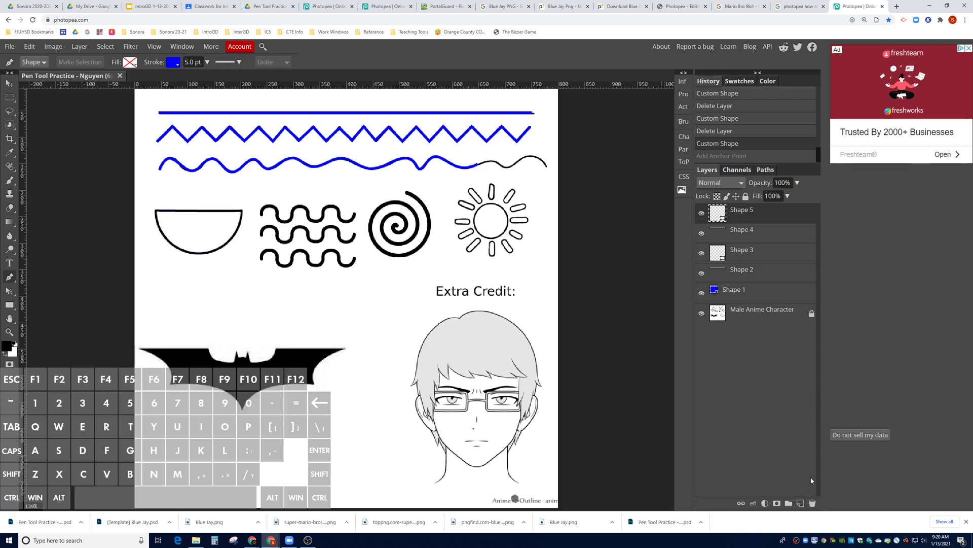
{"action": "left_click", "coordinate": [813, 502]}
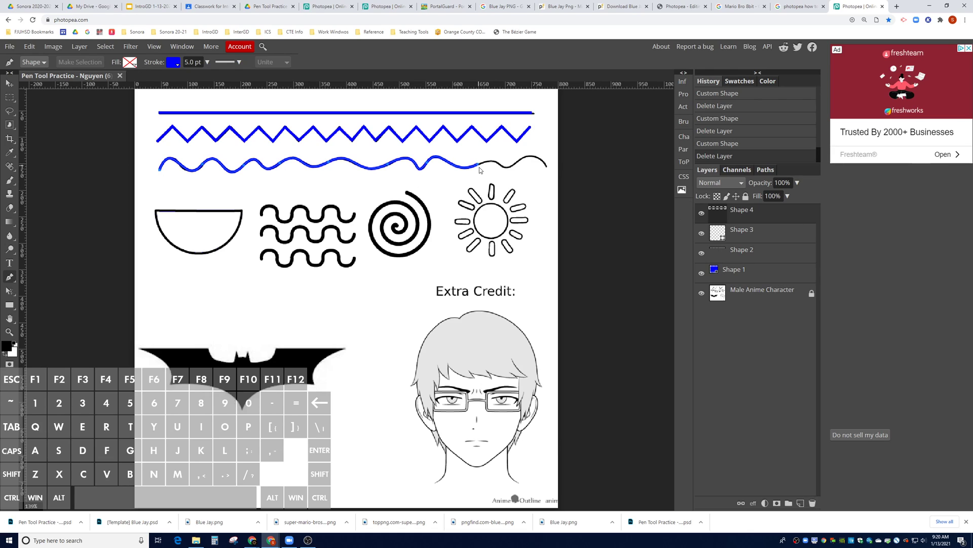
Resume the path from its end anchor with a smooth anchor at the eighth wave's end, and refine the neighbouring handles to fit the curve
{"action": "key", "text": "ctrl"}
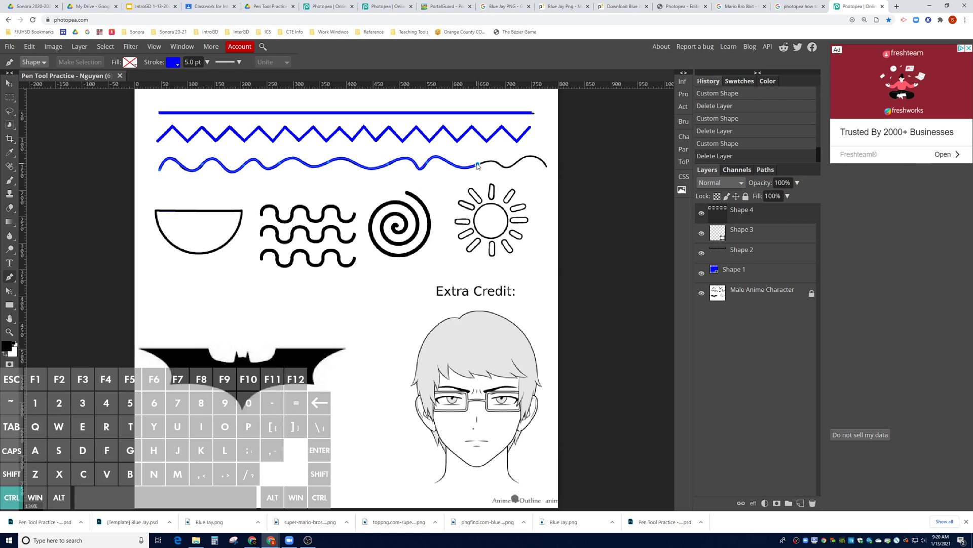
{"action": "left_click", "coordinate": [478, 165], "text": "ctrl"}
{"action": "left_click", "coordinate": [514, 164]}
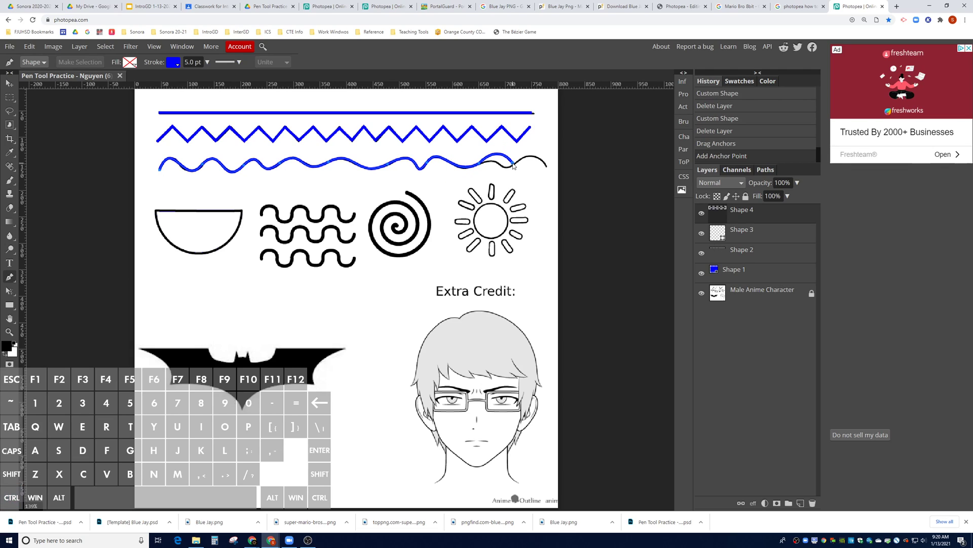
{"action": "key", "text": "ctrl+z"}
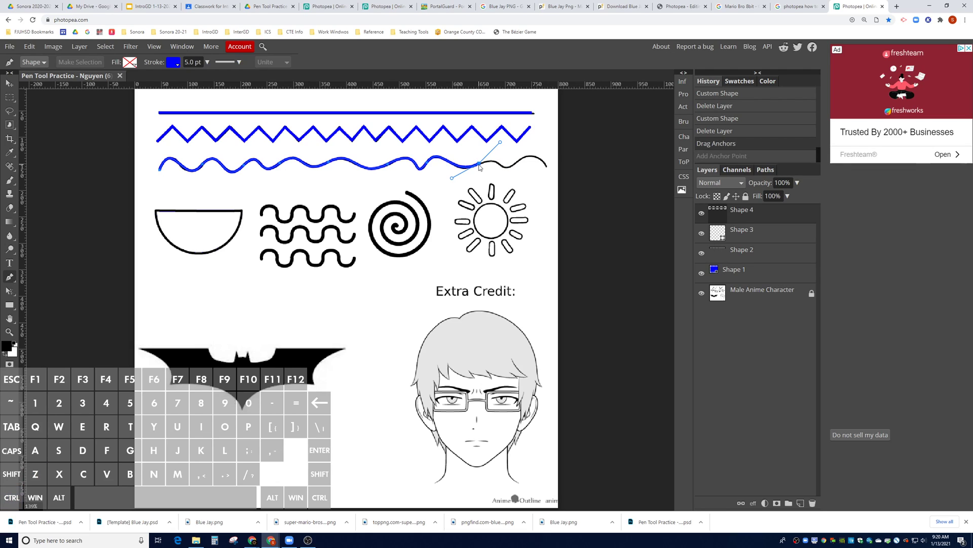
{"action": "left_click_drag", "start_coordinate": [516, 164], "coordinate": [537, 146]}
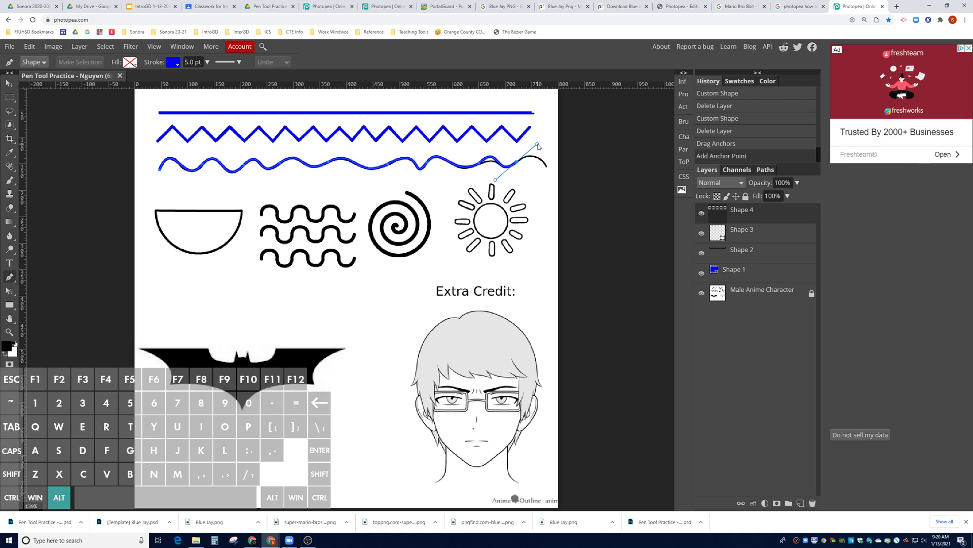
{"action": "key", "text": "ctrl+z"}
{"action": "left_click_drag", "start_coordinate": [517, 165], "coordinate": [542, 145]}
{"action": "key", "text": "alt"}
{"action": "left_click", "coordinate": [481, 163], "text": "ctrl"}
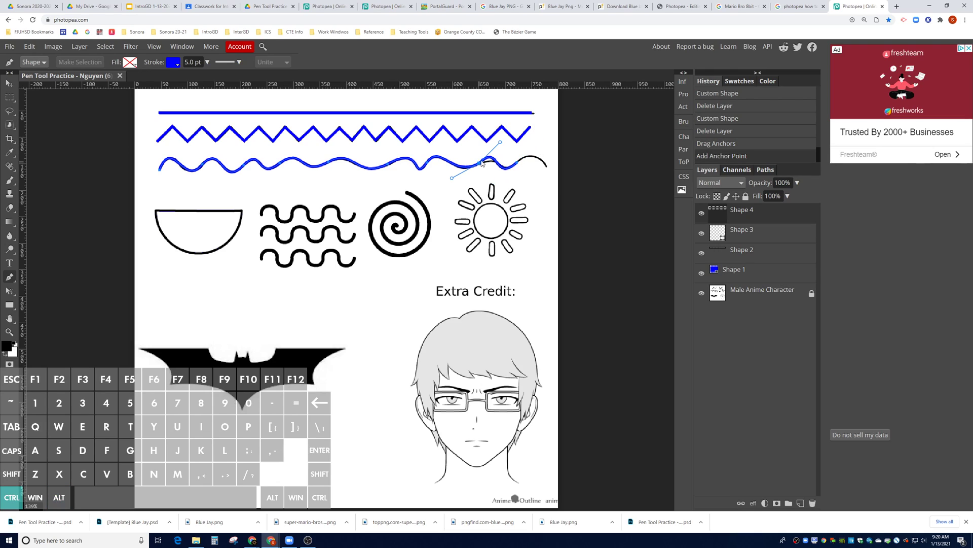
{"action": "key", "text": "ctrl"}
{"action": "left_click_drag", "start_coordinate": [500, 143], "coordinate": [519, 160]}
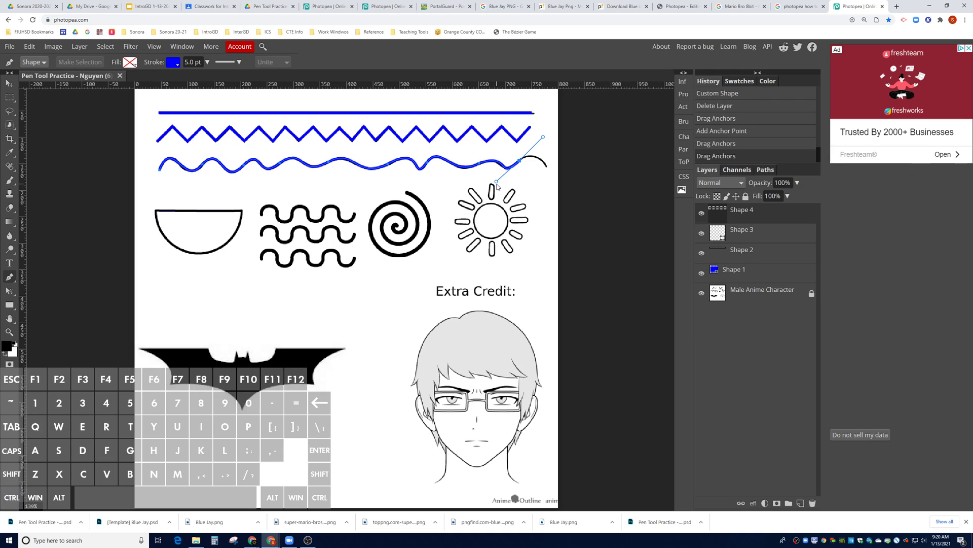
{"action": "left_click_drag", "start_coordinate": [496, 181], "coordinate": [492, 180]}
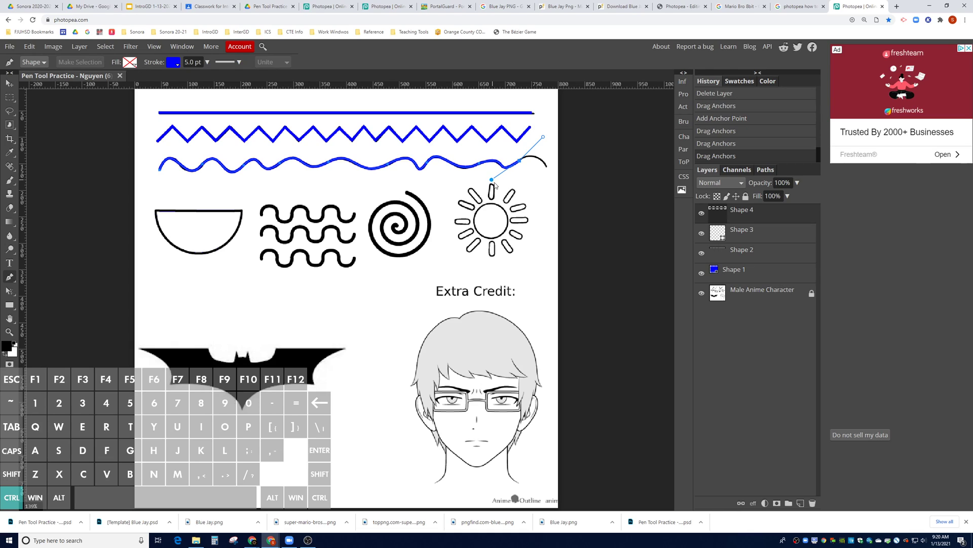
Finish the wavy path with a smooth anchor at the line's end and adjust the handles shaping the last crest
{"action": "left_click", "coordinate": [546, 168]}
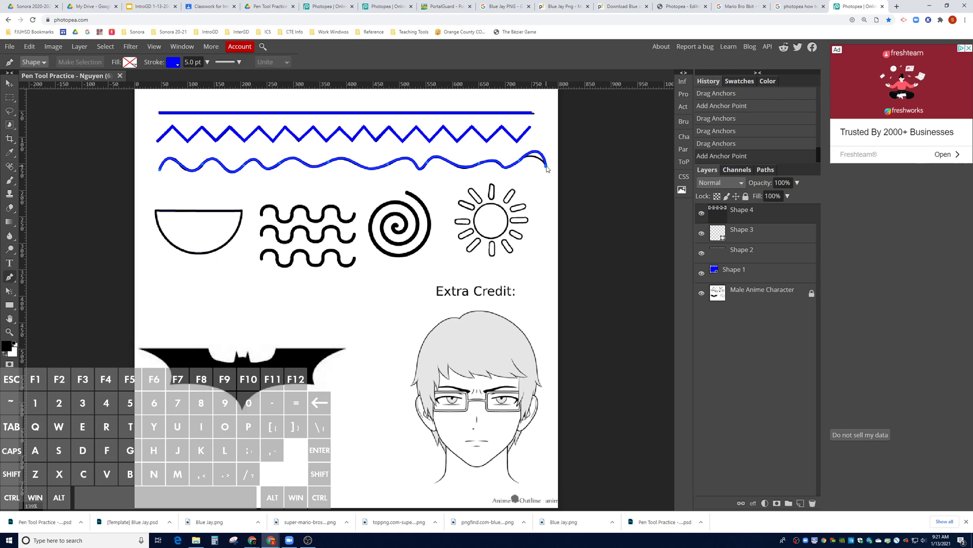
{"action": "key", "text": "ctrl+z"}
{"action": "left_click_drag", "start_coordinate": [547, 168], "coordinate": [560, 185]}
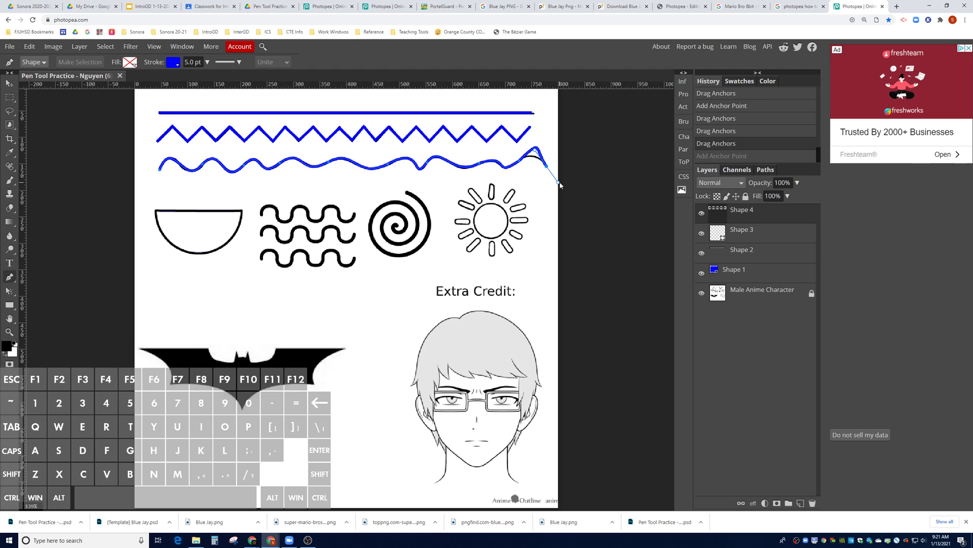
{"action": "left_click", "coordinate": [520, 161], "text": "ctrl"}
{"action": "key", "text": "ctrl"}
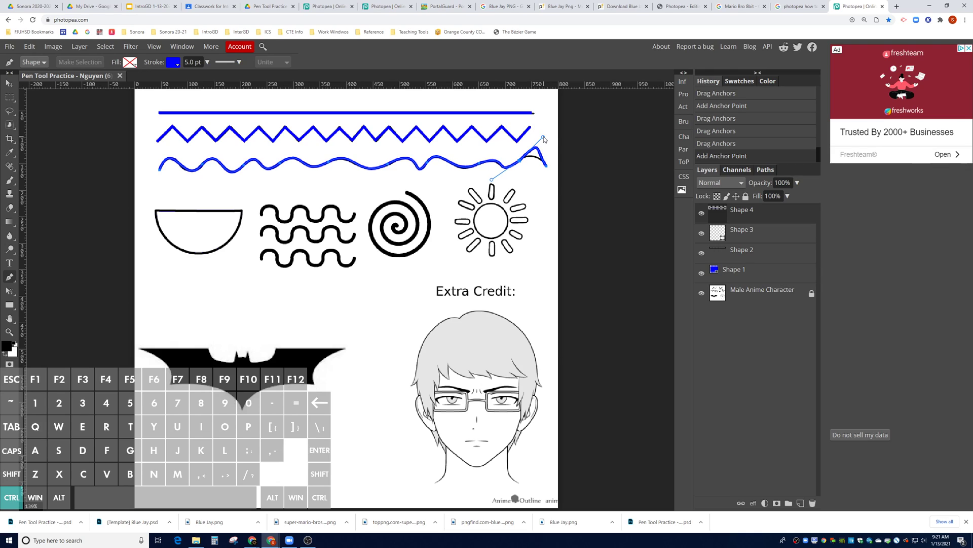
{"action": "left_click_drag", "start_coordinate": [538, 148], "coordinate": [535, 153]}
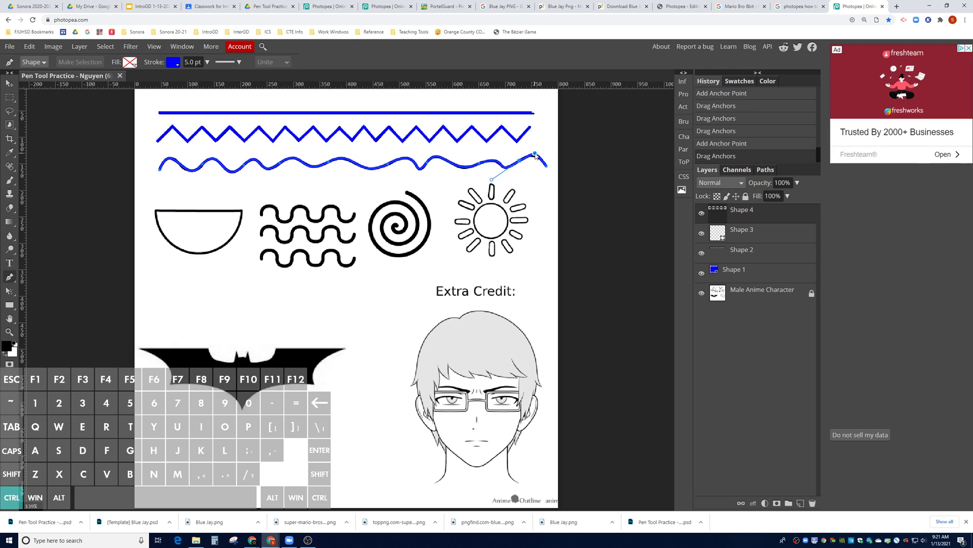
{"action": "left_click", "coordinate": [546, 168], "text": "ctrl"}
{"action": "left_click_drag", "start_coordinate": [535, 150], "coordinate": [535, 153]}
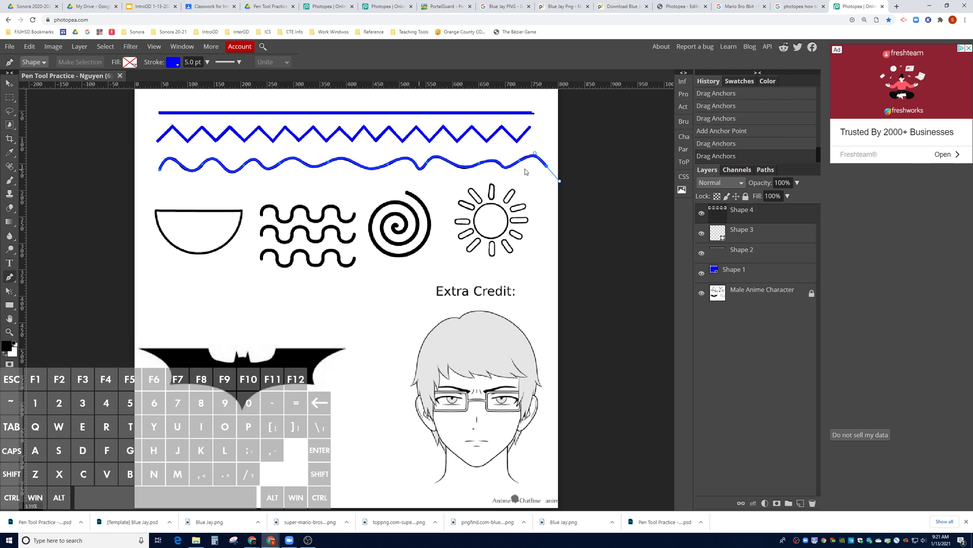
Hide the traced wavy line's layer, Shape 4, and add a new empty layer
{"action": "left_click", "coordinate": [702, 213]}
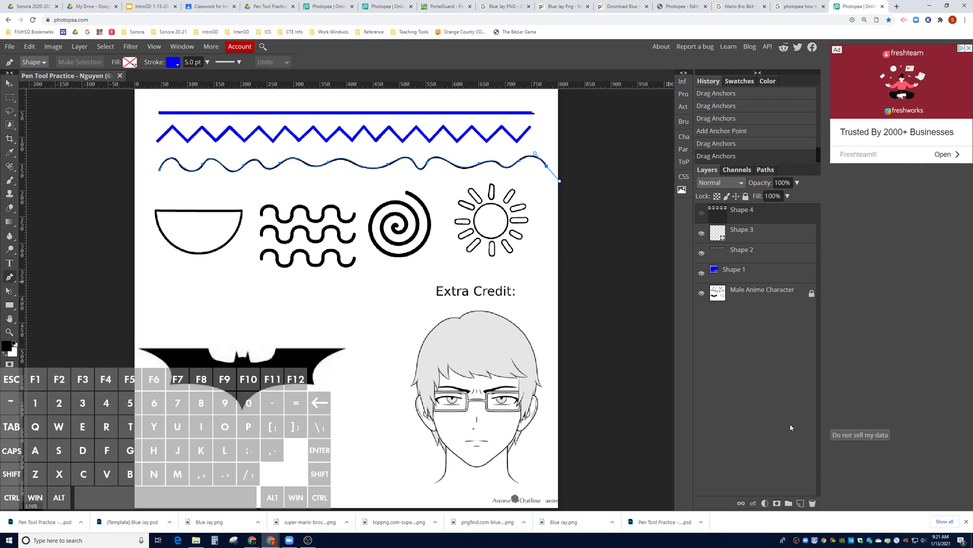
{"action": "left_click", "coordinate": [801, 503]}
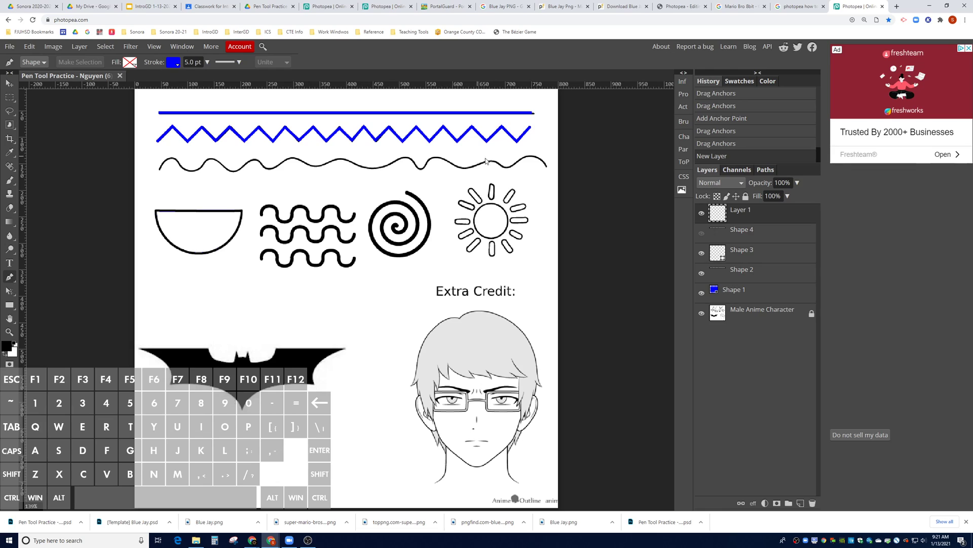
Trace the wavy line roughly on the new layer with ten corner anchors, one at each wave boundary from start to end
{"action": "left_click", "coordinate": [159, 169]}
{"action": "left_click", "coordinate": [203, 165]}
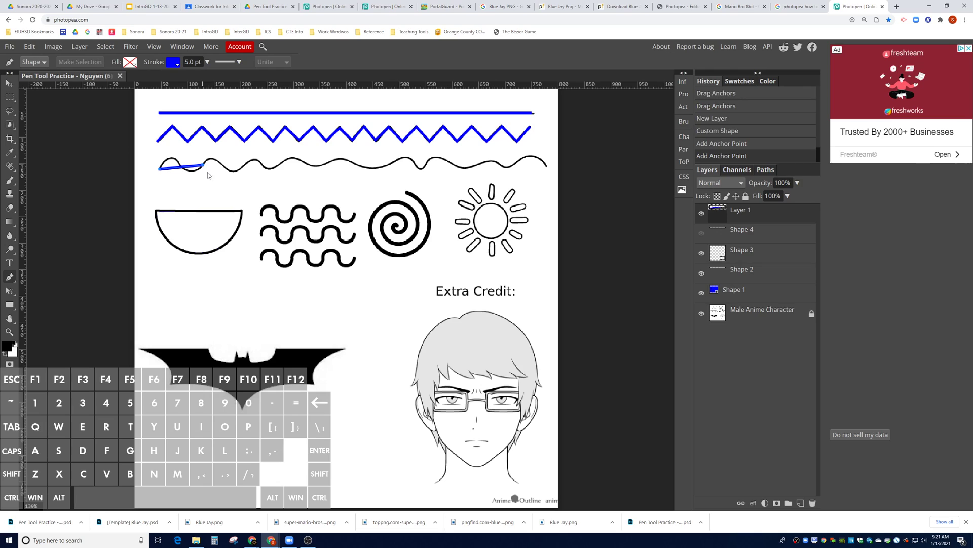
{"action": "left_click", "coordinate": [243, 167]}
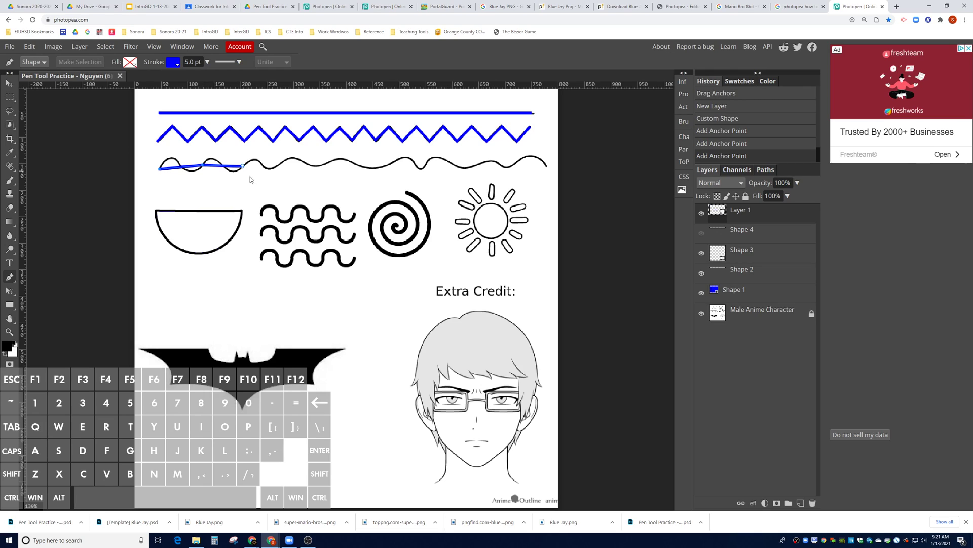
{"action": "left_click", "coordinate": [282, 164]}
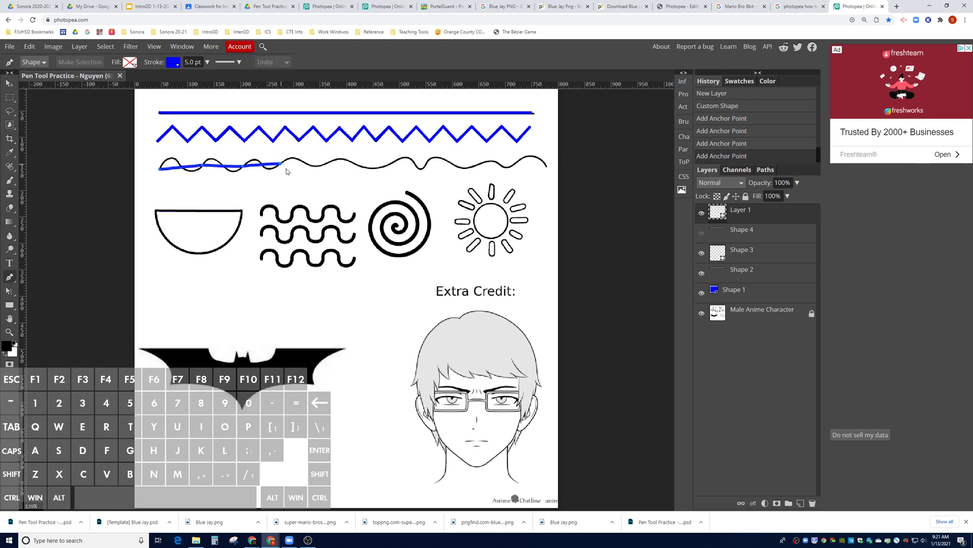
{"action": "left_click", "coordinate": [328, 164]}
{"action": "left_click", "coordinate": [392, 164]}
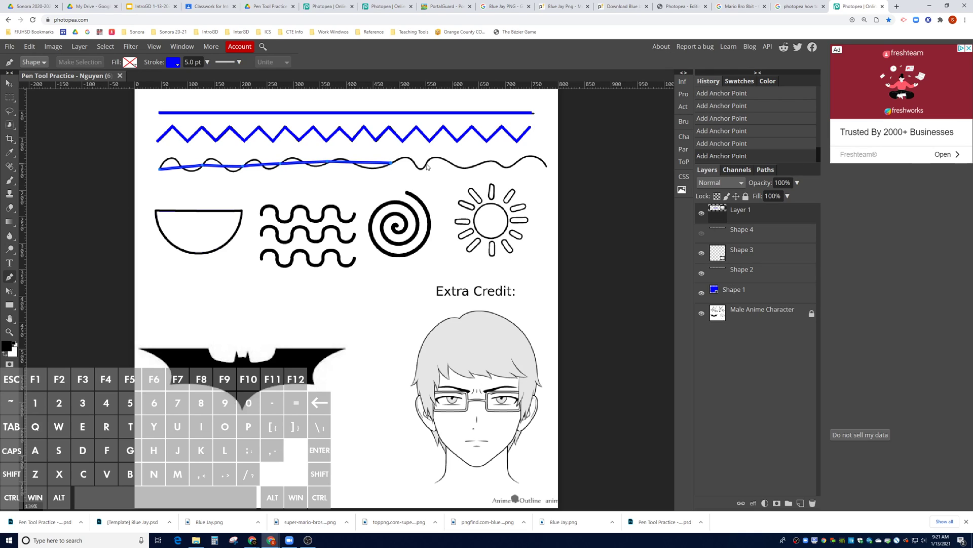
{"action": "left_click", "coordinate": [427, 164]}
{"action": "left_click", "coordinate": [476, 165]}
{"action": "left_click", "coordinate": [519, 162]}
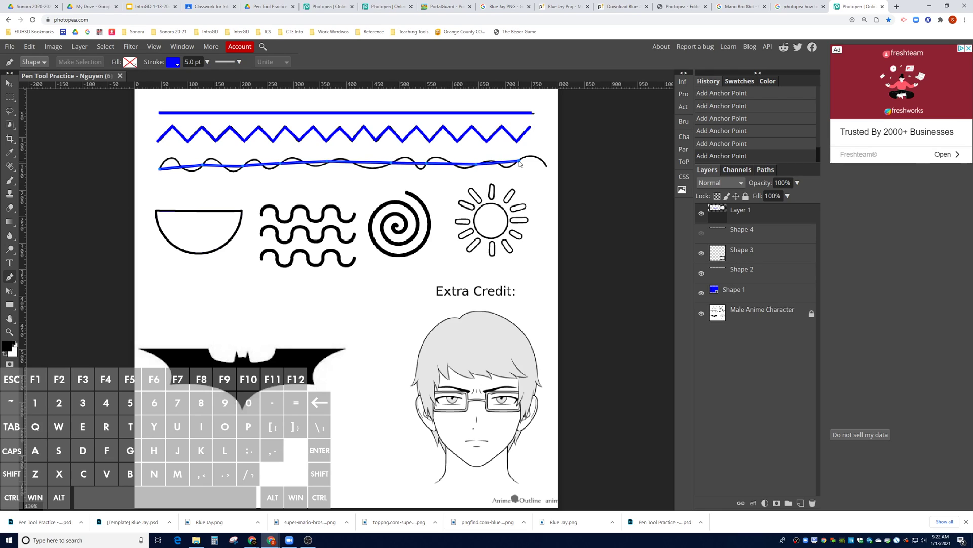
{"action": "left_click", "coordinate": [547, 168]}
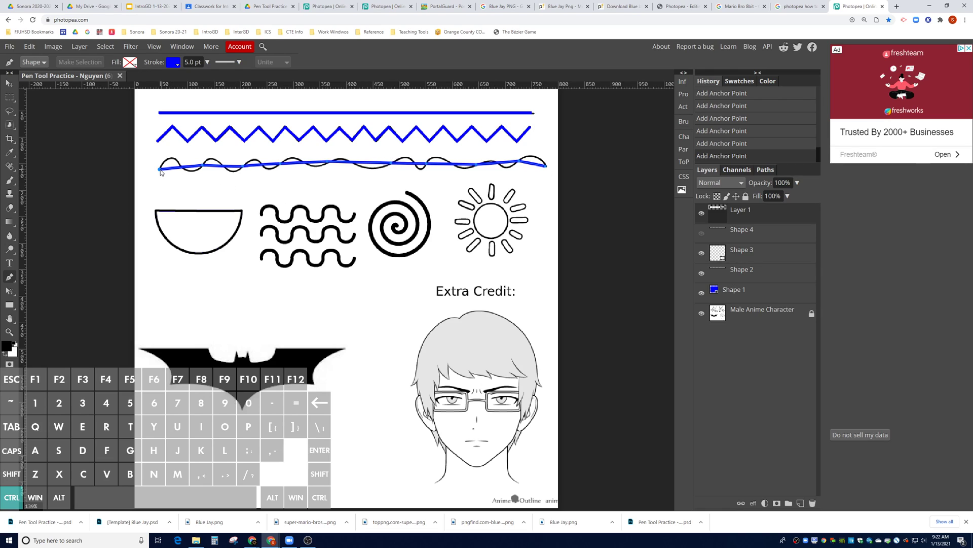
Pull handles from the first and second anchors and adjust them so the path follows the first crest and trough
{"action": "left_click_drag", "start_coordinate": [160, 169], "coordinate": [173, 140]}
{"action": "left_click", "coordinate": [202, 165], "text": "ctrl"}
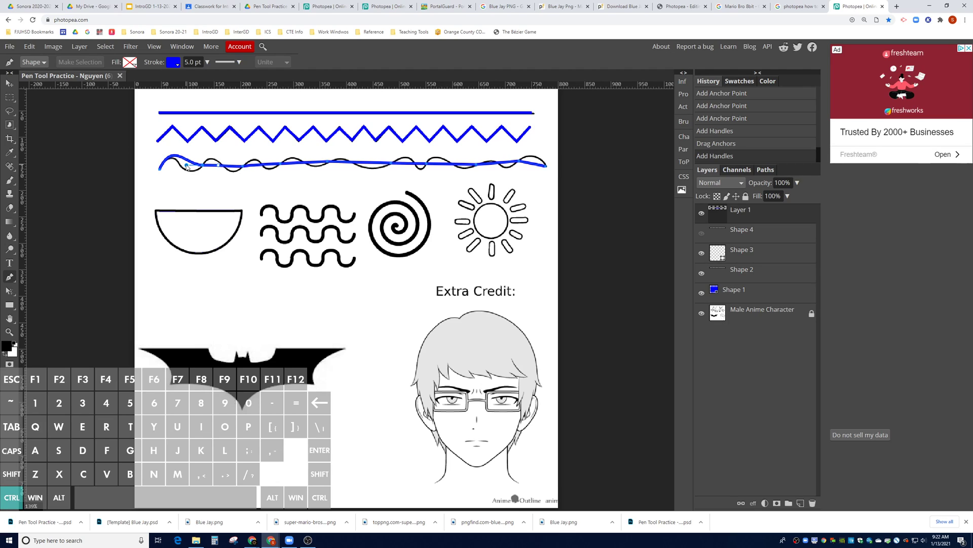
{"action": "left_click_drag", "start_coordinate": [186, 167], "coordinate": [178, 186]}
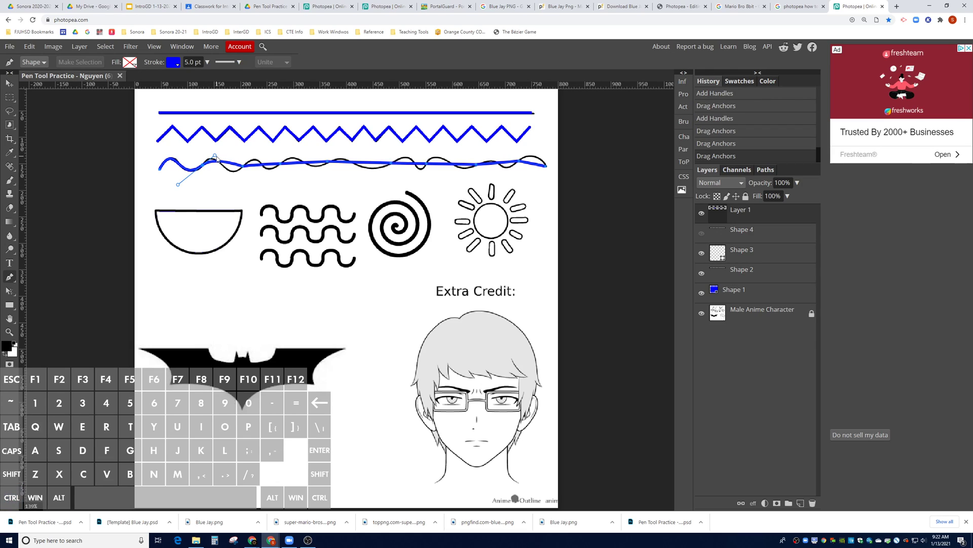
{"action": "left_click_drag", "start_coordinate": [216, 157], "coordinate": [212, 146], "text": "alt"}
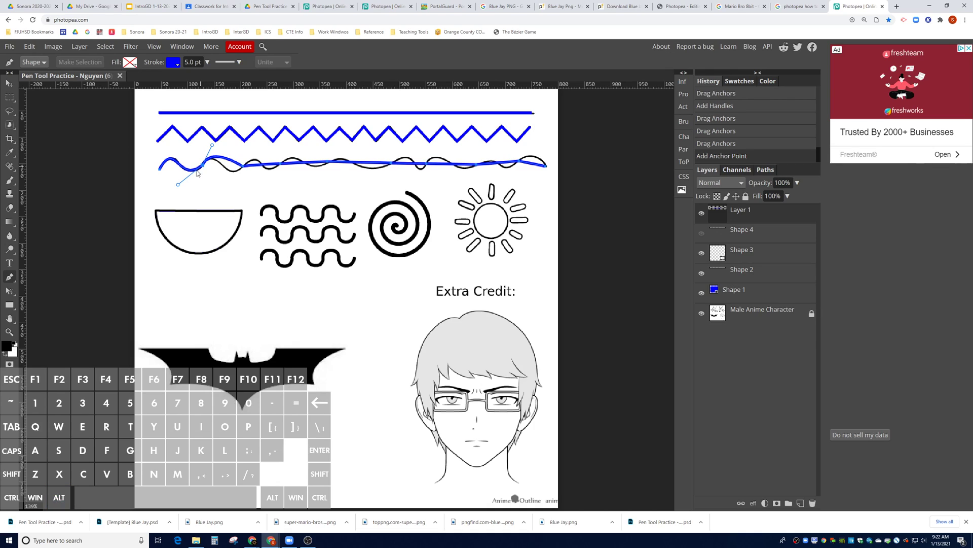
{"action": "left_click_drag", "start_coordinate": [178, 185], "coordinate": [183, 188], "text": "ctrl"}
Try to convert the third anchor, at the end of the second trough, into a smooth point
{"action": "left_click", "coordinate": [243, 167], "text": "ctrl"}
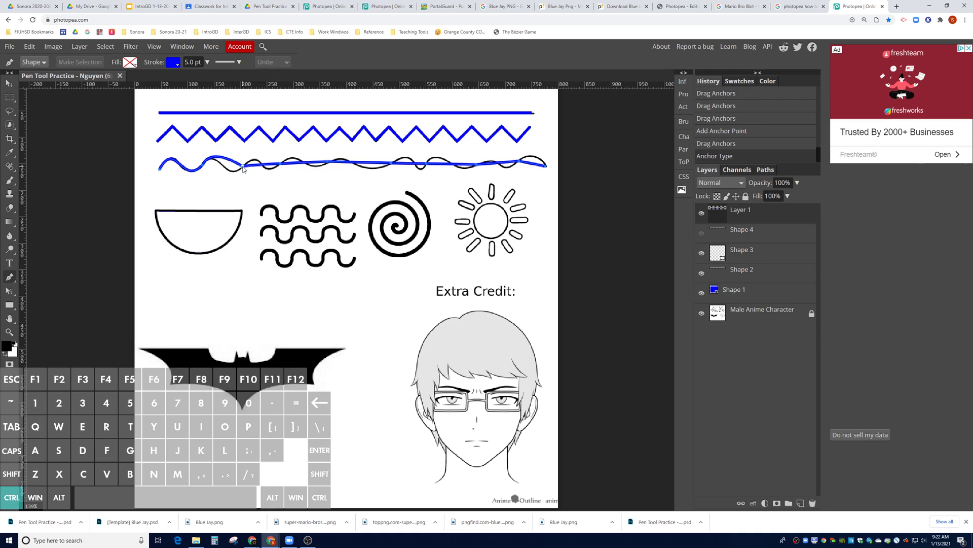
{"action": "left_click", "coordinate": [243, 166], "text": "ctrl"}
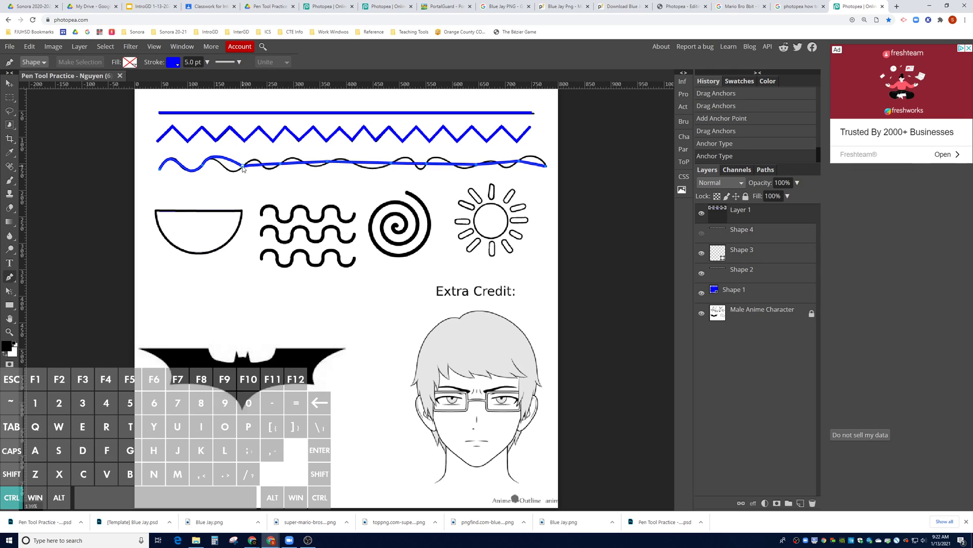
{"action": "left_click", "coordinate": [243, 166], "text": "ctrl"}
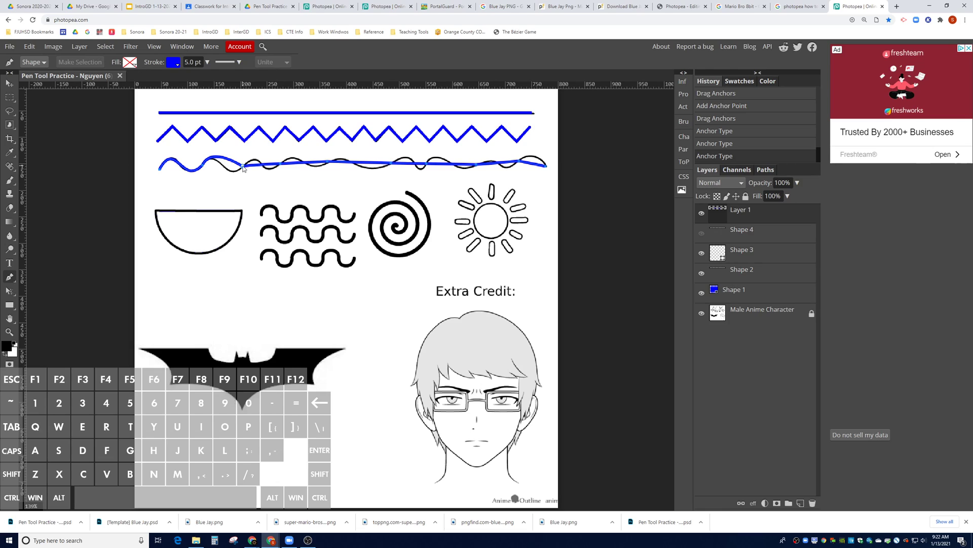
{"action": "key", "text": "alt"}
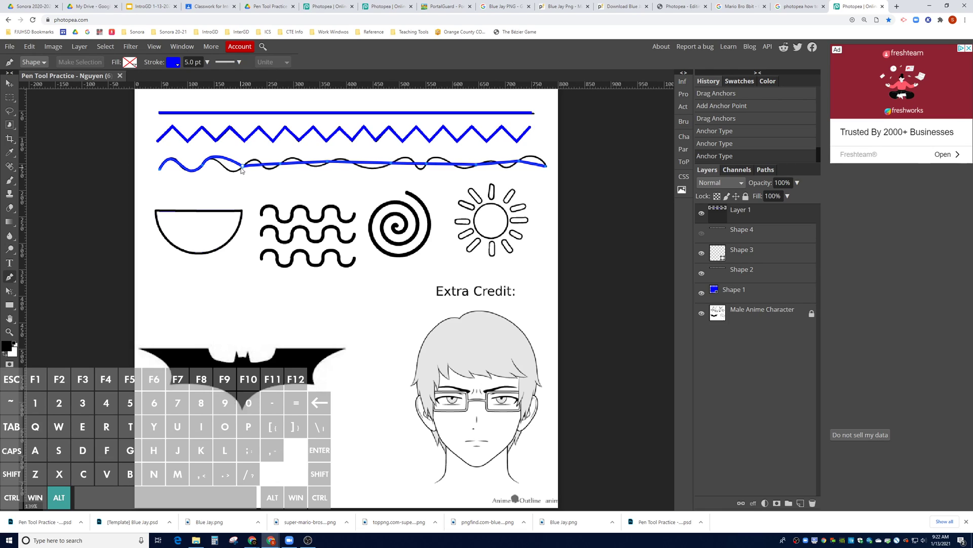
{"action": "key", "text": "ctrl"}
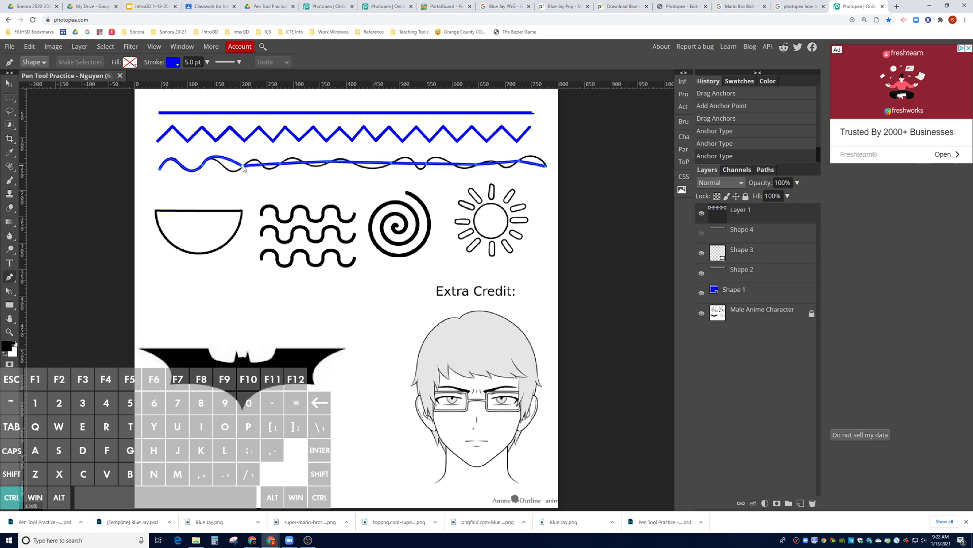
{"action": "left_click", "coordinate": [246, 165], "text": "alt"}
{"action": "left_click", "coordinate": [246, 164], "text": "alt"}
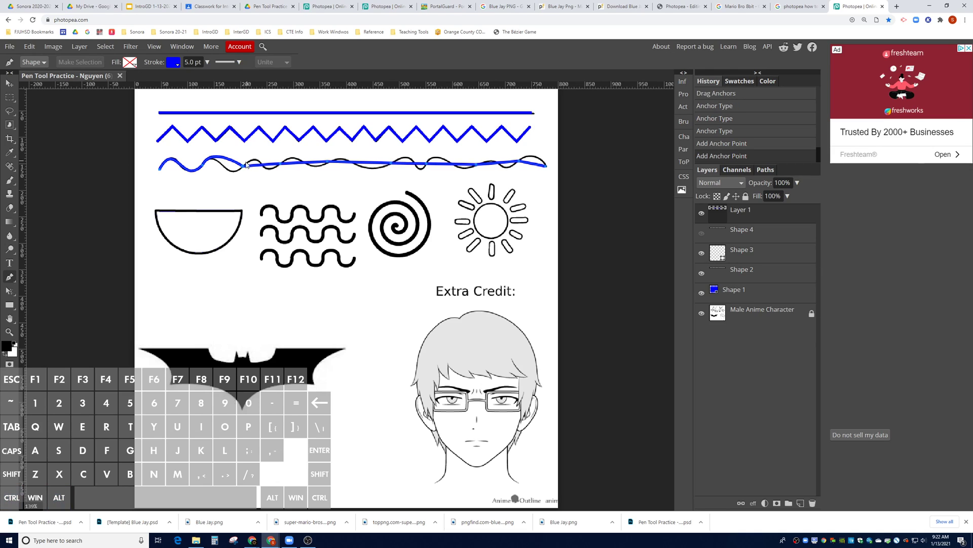
{"action": "key", "text": "ctrl"}
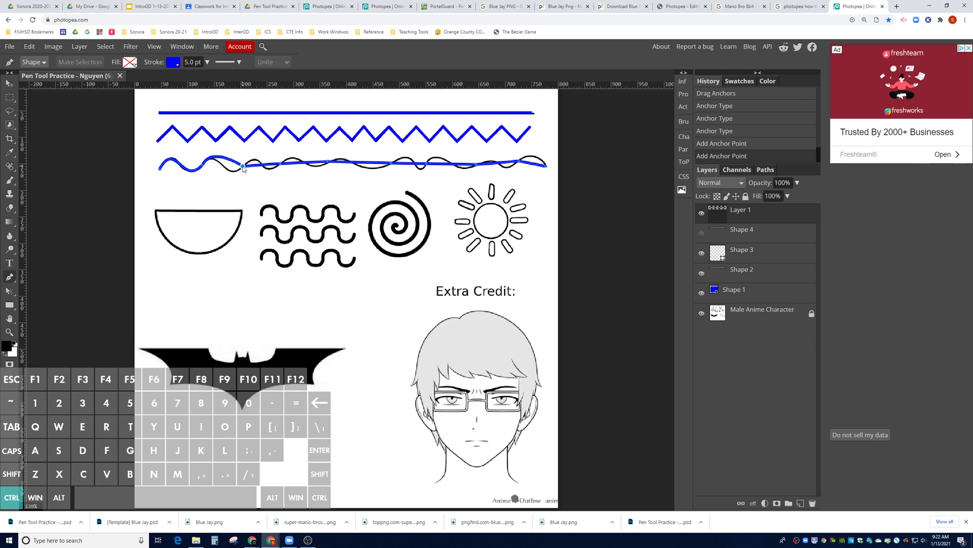
Add handles to the third anchor and adjust them with the second anchor's outgoing handle to fit the second wave
{"action": "double_click", "coordinate": [243, 166], "text": "ctrl"}
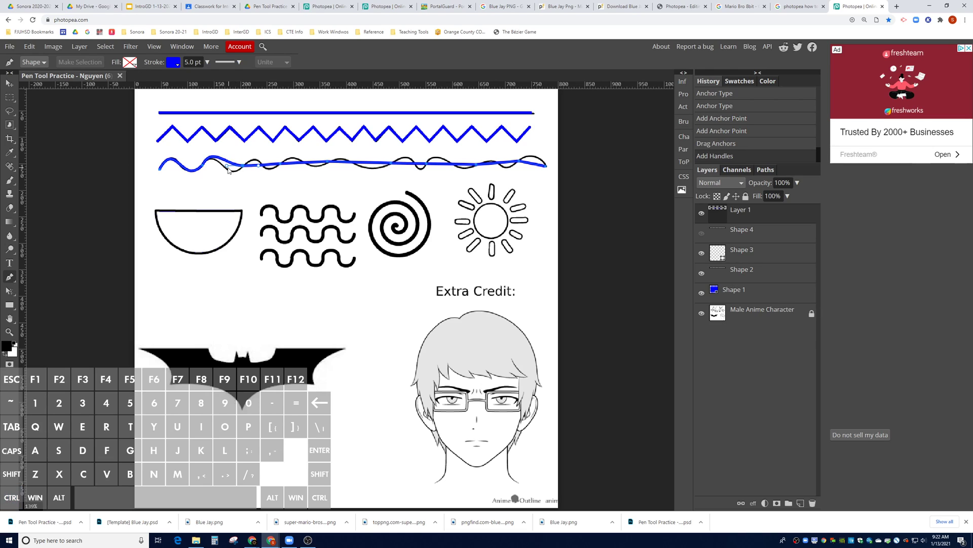
{"action": "left_click_drag", "start_coordinate": [228, 169], "coordinate": [230, 186]}
{"action": "key", "text": "alt"}
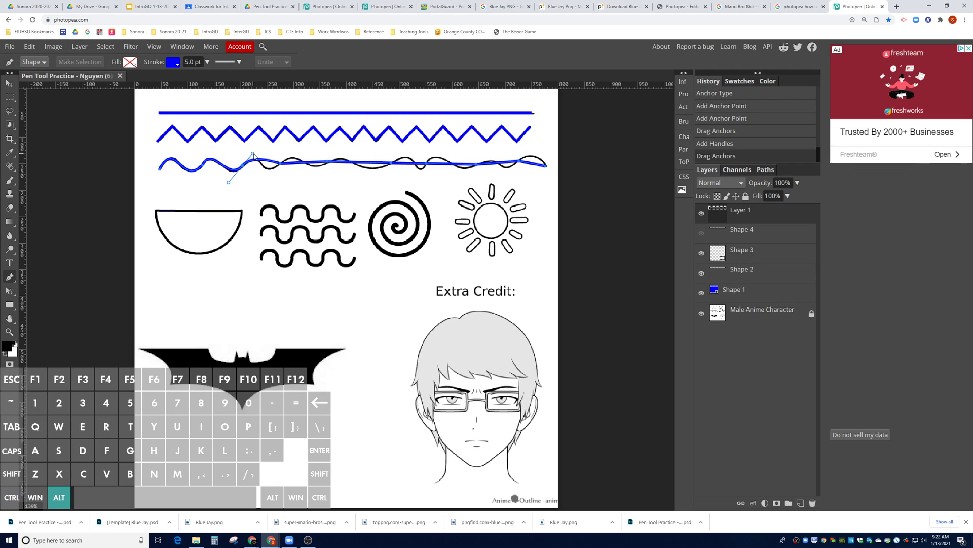
{"action": "left_click_drag", "start_coordinate": [253, 155], "coordinate": [258, 149]}
{"action": "key", "text": "ctrl"}
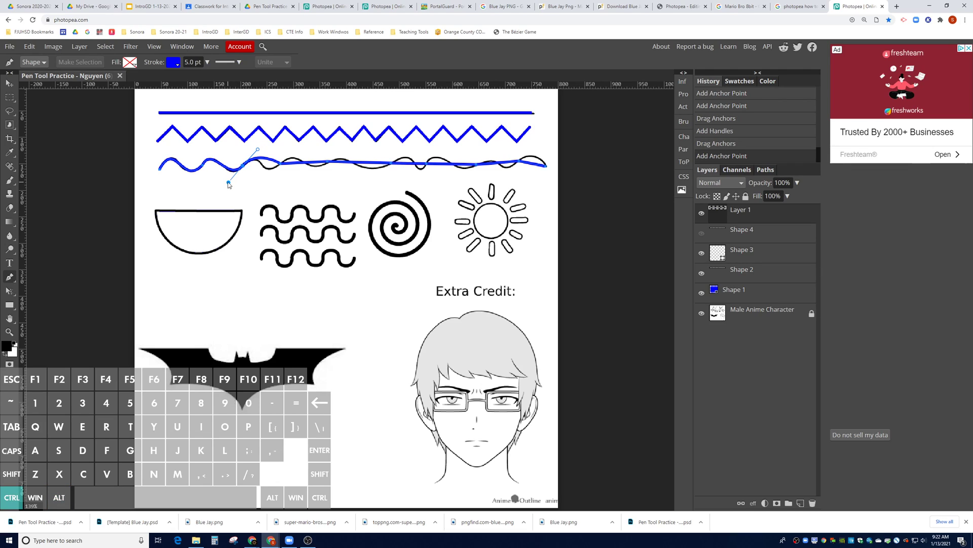
{"action": "left_click_drag", "start_coordinate": [228, 182], "coordinate": [228, 183]}
{"action": "left_click", "coordinate": [202, 165], "text": "ctrl"}
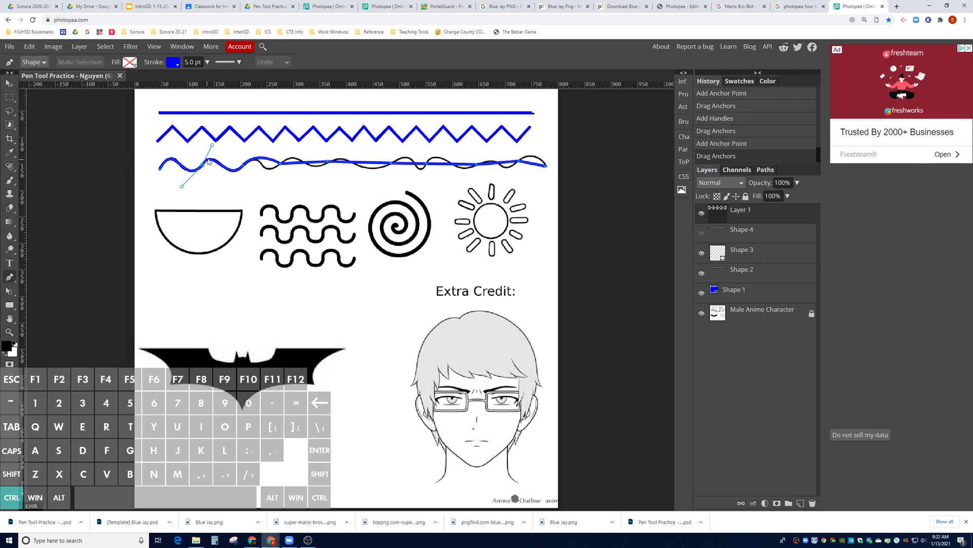
{"action": "left_click_drag", "start_coordinate": [212, 146], "coordinate": [214, 143]}
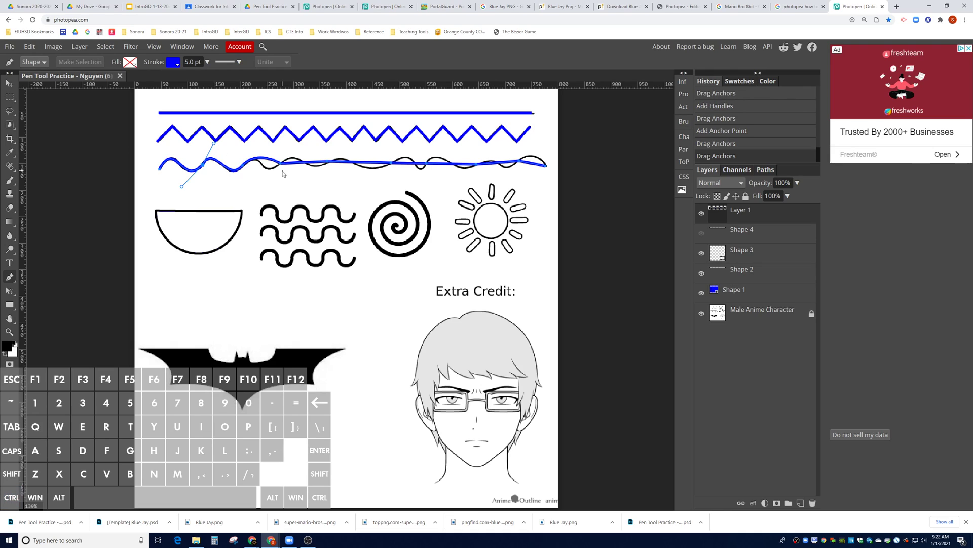
Add handles to the fourth anchor and adjust the neighbouring handles so the path fits the third crest and trough
{"action": "double_click", "coordinate": [280, 163], "text": "ctrl"}
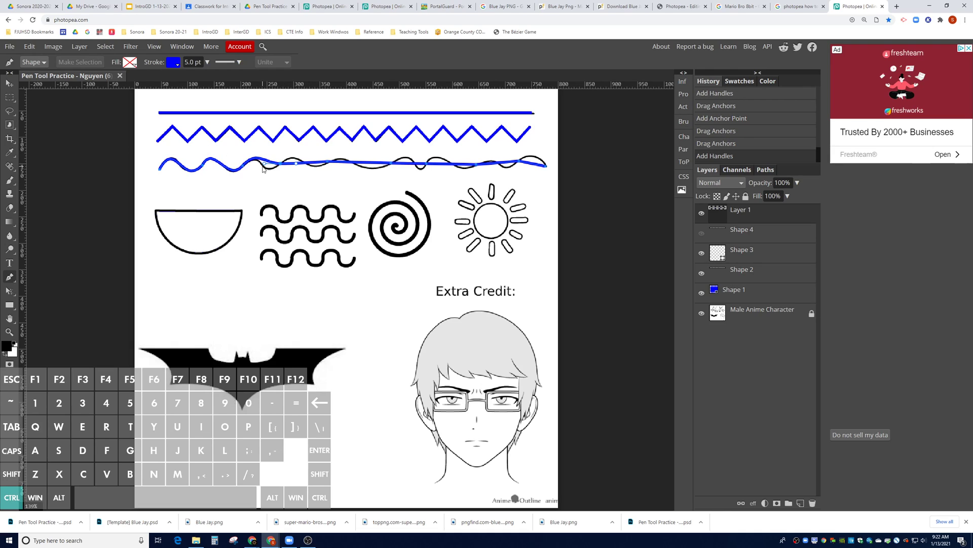
{"action": "mouse_move", "coordinate": [264, 165]}
{"action": "left_mouse_down"}
{"action": "mouse_move", "coordinate": [266, 180]}
{"action": "mouse_move", "coordinate": [262, 147]}
{"action": "left_mouse_up"}
{"action": "left_click", "coordinate": [243, 166], "text": "ctrl"}
{"action": "left_click", "coordinate": [280, 166], "text": "ctrl"}
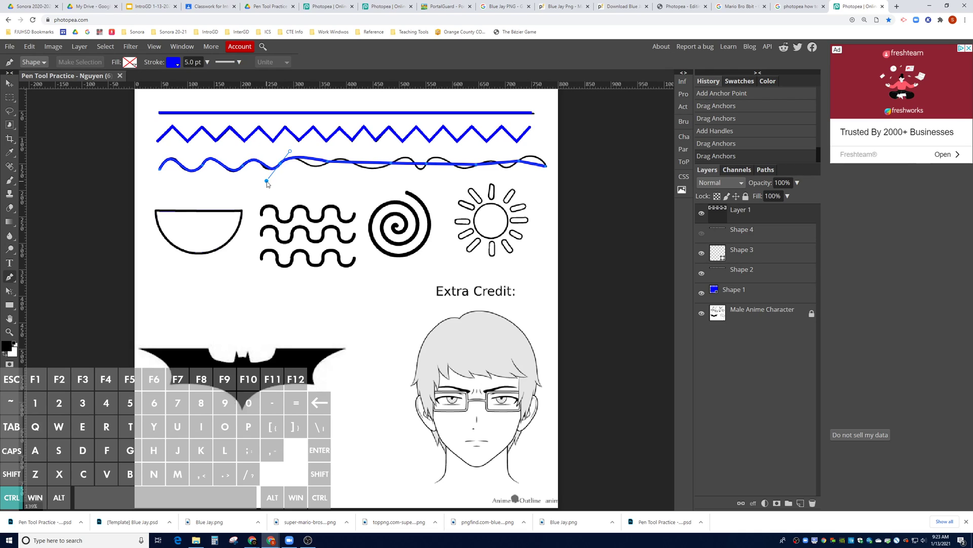
{"action": "left_click_drag", "start_coordinate": [268, 182], "coordinate": [264, 182]}
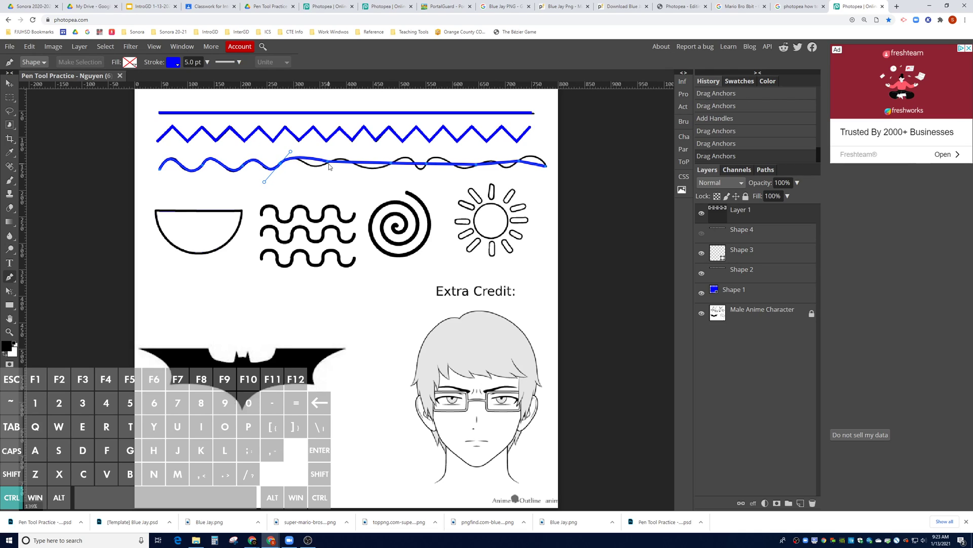
Add handles to the fifth anchor and lengthen the fourth anchor's outgoing handle to match the fourth crest
{"action": "mouse_move", "coordinate": [328, 163]}
{"action": "left_mouse_down"}
{"action": "mouse_move", "coordinate": [313, 167]}
{"action": "mouse_move", "coordinate": [313, 179]}
{"action": "mouse_move", "coordinate": [344, 155]}
{"action": "left_mouse_up"}
{"action": "left_click", "coordinate": [281, 163]}
{"action": "left_click_drag", "start_coordinate": [282, 166], "coordinate": [297, 151]}
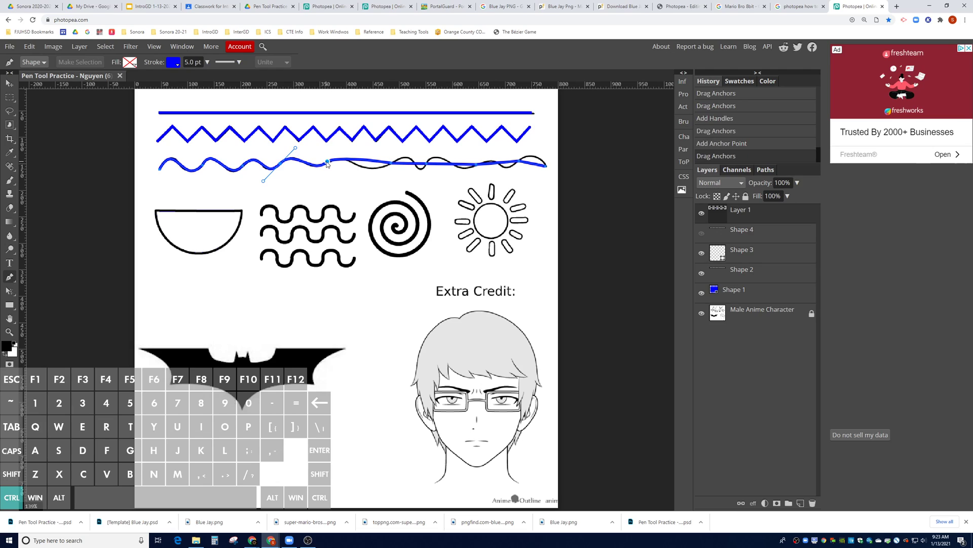
Add handles to the sixth anchor and refine them with the fifth anchor's handles to fit the long shallow wave
{"action": "left_click_drag", "start_coordinate": [391, 164], "coordinate": [341, 147]}
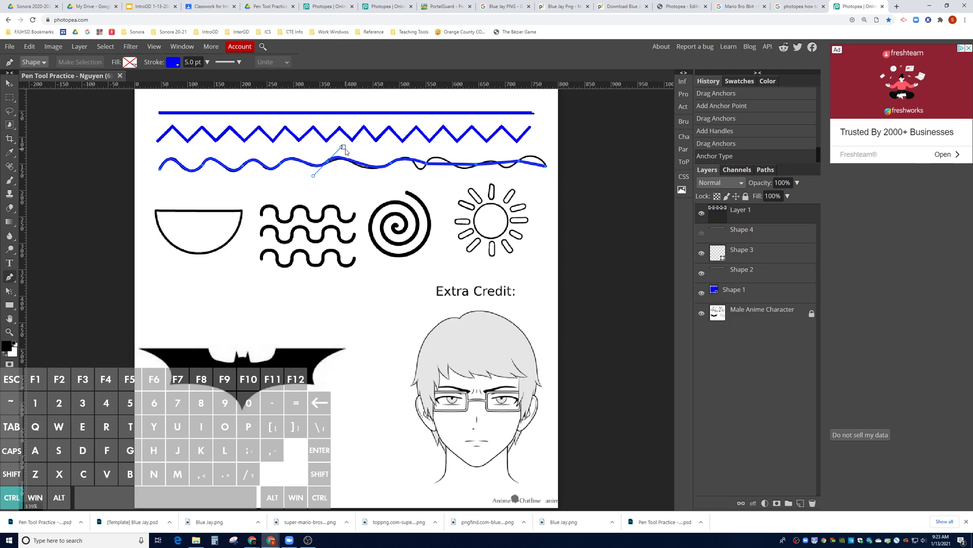
{"action": "left_click", "coordinate": [328, 162], "text": "ctrl"}
{"action": "left_click_drag", "start_coordinate": [327, 161], "coordinate": [365, 181]}
{"action": "left_click", "coordinate": [377, 167]}
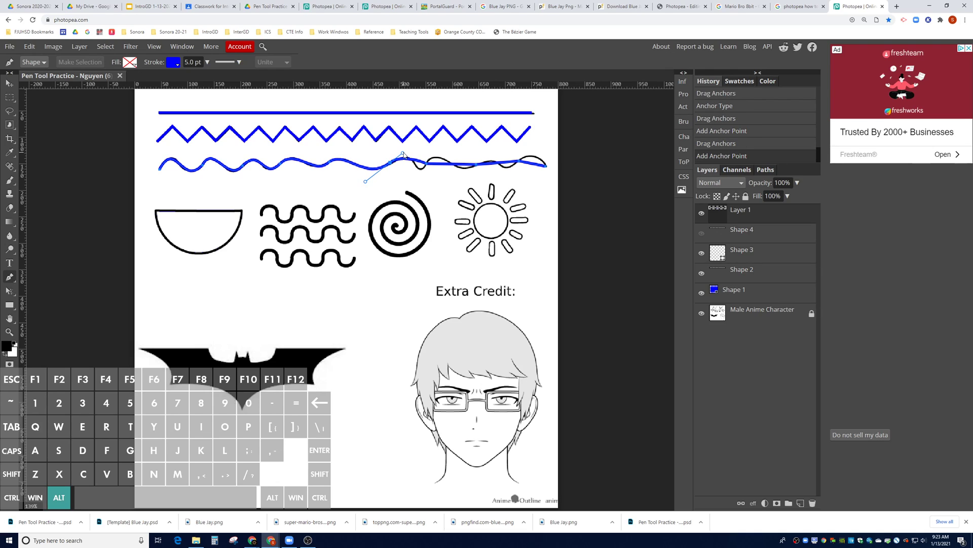
{"action": "left_click", "coordinate": [407, 156]}
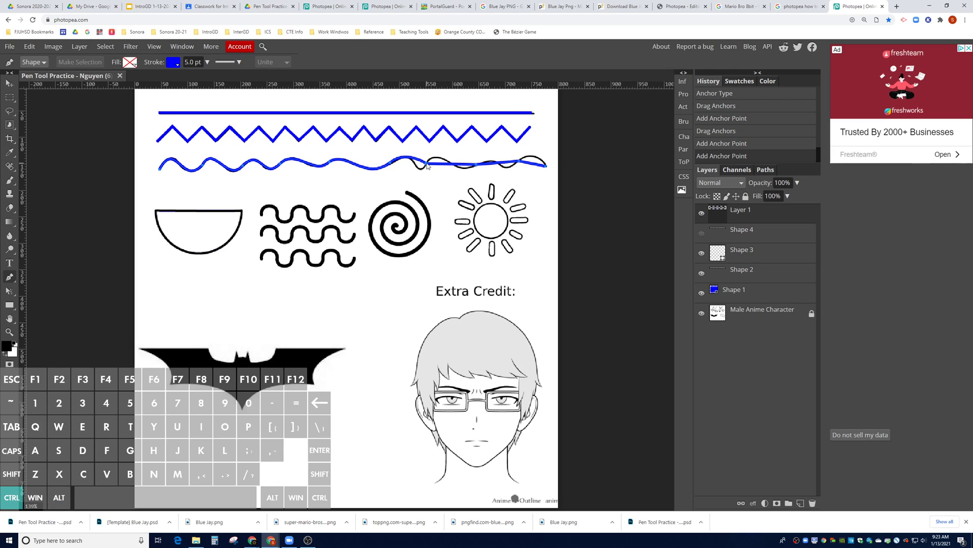
Add handles to the seventh anchor and angle them steeply to follow the narrow trough before it
{"action": "left_click", "coordinate": [427, 164]}
{"action": "left_click", "coordinate": [411, 164], "text": "ctrl"}
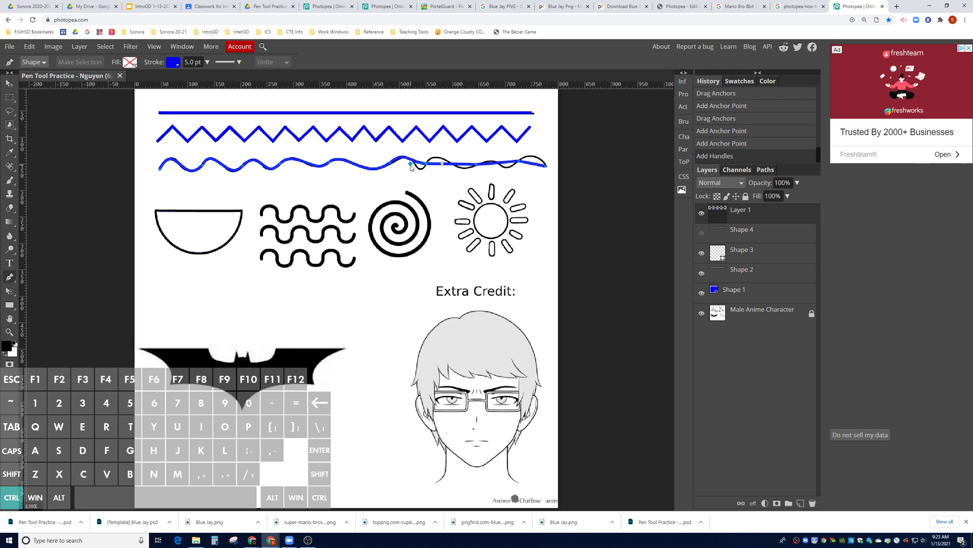
{"action": "left_click_drag", "start_coordinate": [411, 164], "coordinate": [426, 164]}
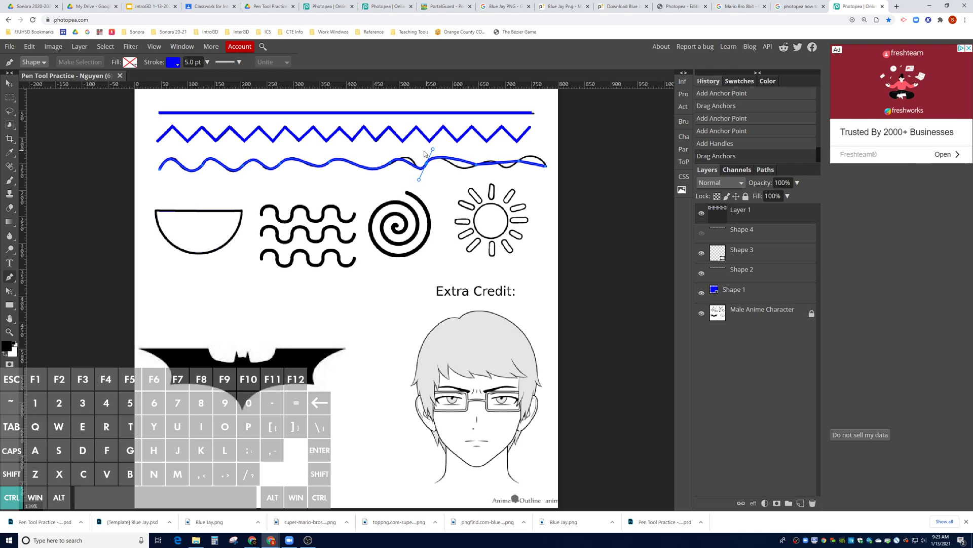
Refine the sixth anchor's outgoing handle and the seventh anchor's incoming handle to match the crest and trough between them
{"action": "left_click", "coordinate": [391, 164], "text": "ctrl"}
{"action": "left_click_drag", "start_coordinate": [406, 151], "coordinate": [414, 145]}
{"action": "left_click", "coordinate": [426, 163], "text": "ctrl"}
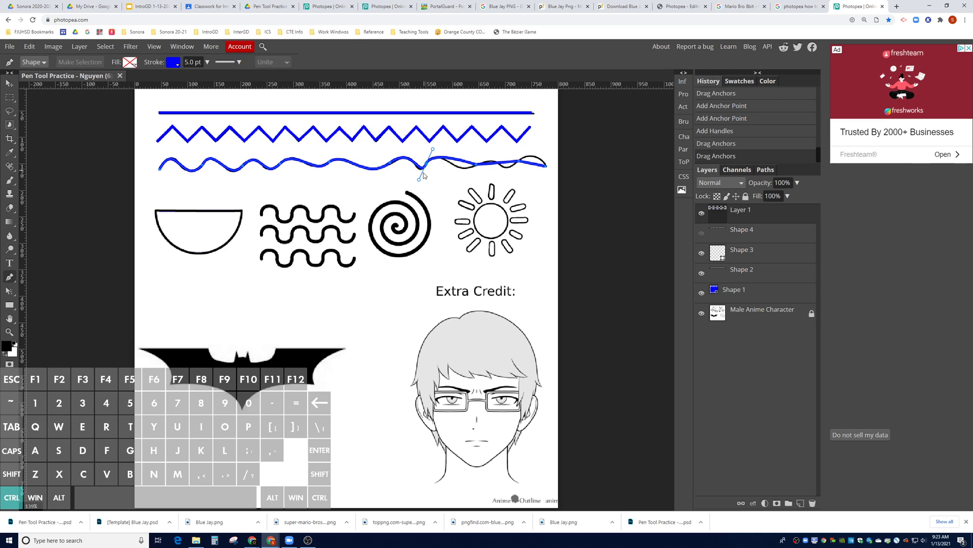
{"action": "left_click_drag", "start_coordinate": [418, 181], "coordinate": [416, 182]}
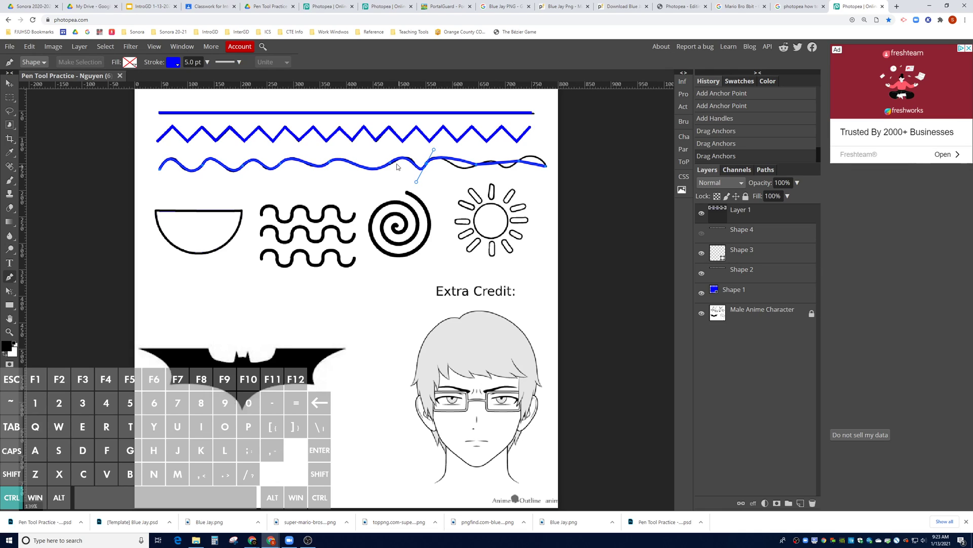
{"action": "left_click", "coordinate": [391, 163], "text": "ctrl"}
{"action": "left_click_drag", "start_coordinate": [414, 145], "coordinate": [419, 143]}
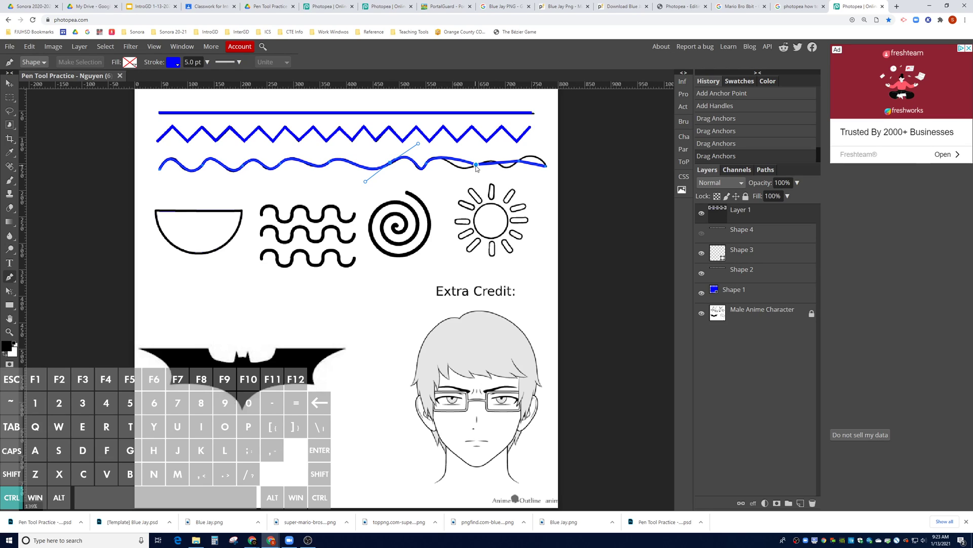
Add handles to the eighth anchor and adjust the seventh anchor's outgoing handle to fit the crest between them
{"action": "left_click_drag", "start_coordinate": [476, 165], "coordinate": [462, 176]}
{"action": "left_click", "coordinate": [461, 166]}
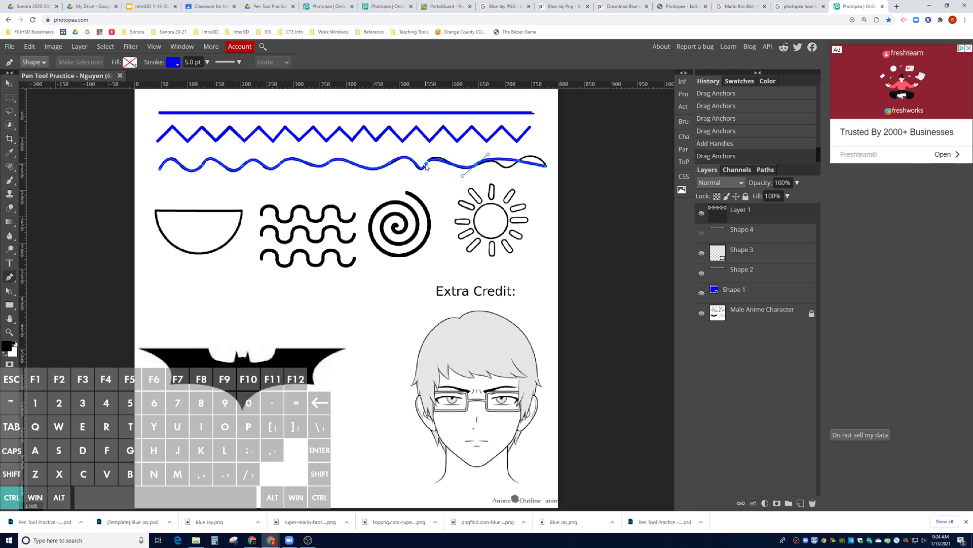
{"action": "left_click", "coordinate": [426, 164], "text": "ctrl"}
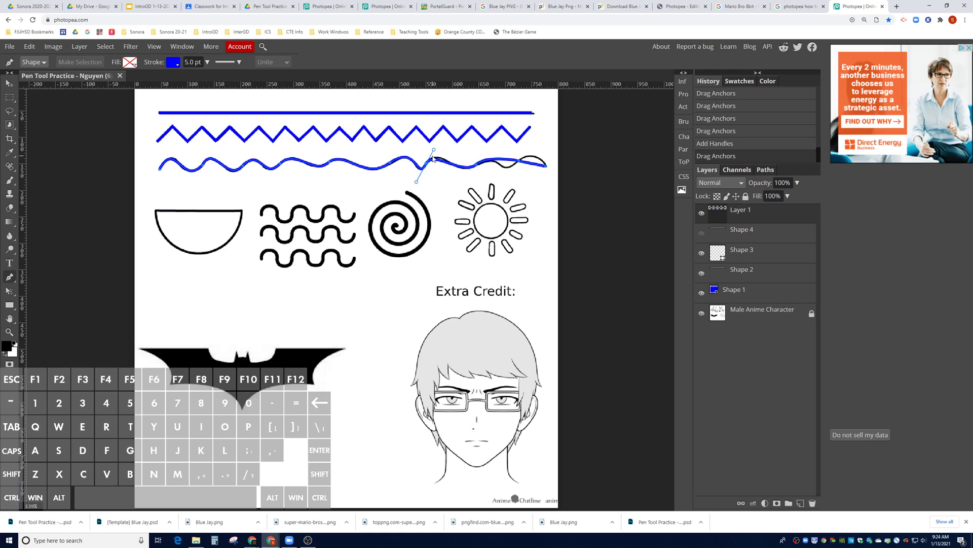
{"action": "left_click_drag", "start_coordinate": [435, 150], "coordinate": [437, 149]}
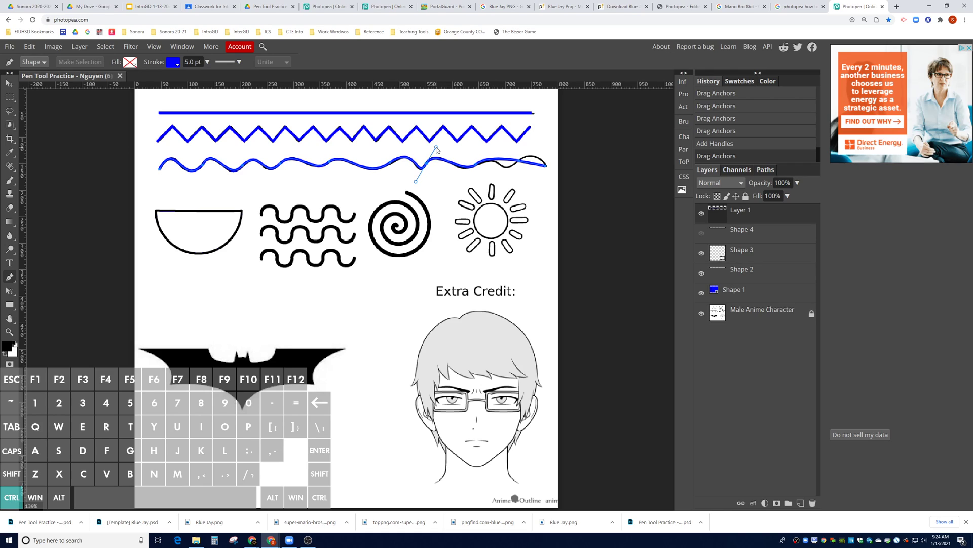
Refine the eighth anchor's incoming handle and lengthen its outgoing handle to follow the adjoining crests
{"action": "left_click", "coordinate": [475, 164], "text": "ctrl"}
{"action": "left_click_drag", "start_coordinate": [463, 175], "coordinate": [461, 178]}
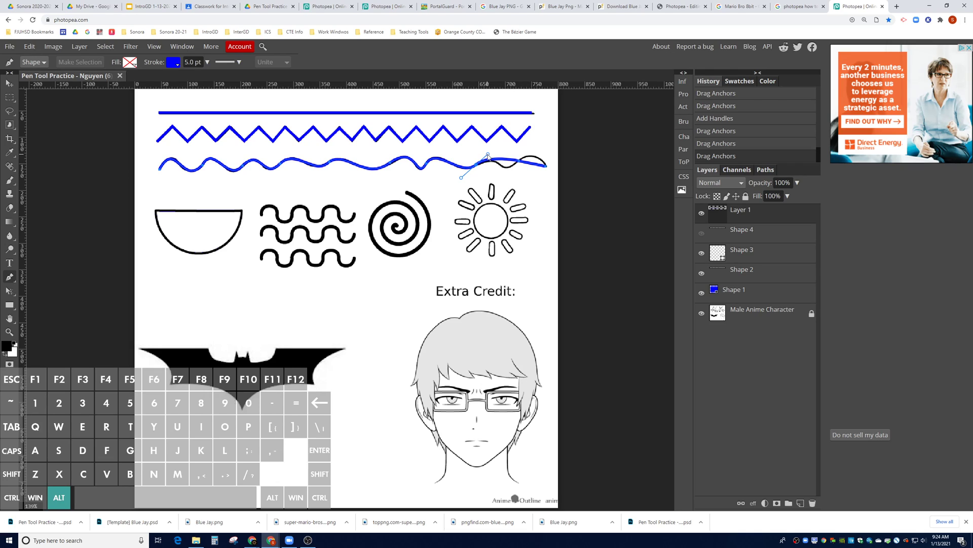
{"action": "left_click_drag", "start_coordinate": [488, 157], "coordinate": [501, 151]}
Add handles to the ninth anchor and shape them to match the wavy line's last trough and final crest
{"action": "left_click", "coordinate": [519, 160]}
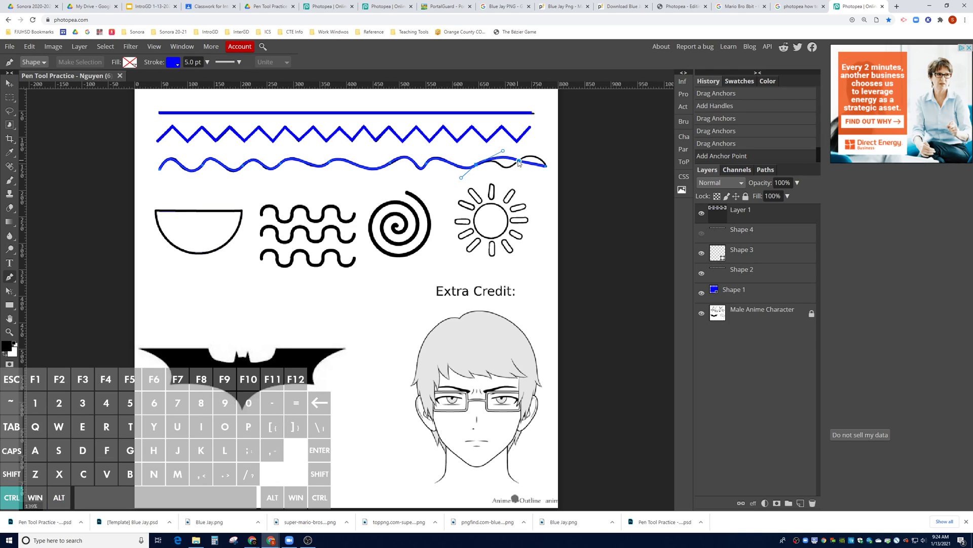
{"action": "double_click", "coordinate": [518, 161], "text": "ctrl"}
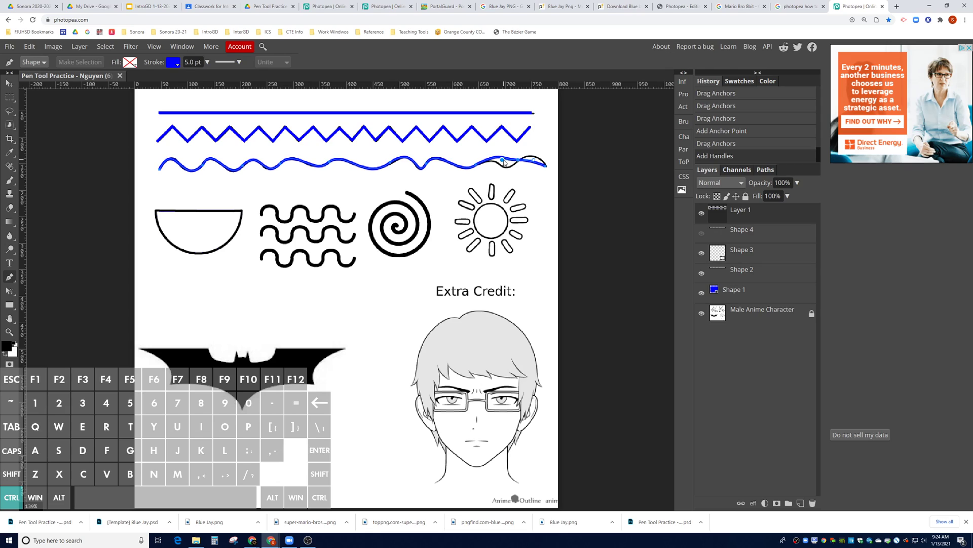
{"action": "left_click_drag", "start_coordinate": [514, 163], "coordinate": [501, 182]}
{"action": "mouse_move", "coordinate": [529, 149]}
{"action": "left_mouse_down"}
{"action": "mouse_move", "coordinate": [546, 169]}
{"action": "mouse_move", "coordinate": [531, 147]}
{"action": "mouse_move", "coordinate": [519, 162]}
{"action": "mouse_move", "coordinate": [533, 149]}
{"action": "left_mouse_up"}
{"action": "left_click", "coordinate": [546, 166], "text": "ctrl"}
{"action": "left_click", "coordinate": [519, 162], "text": "ctrl"}
{"action": "key", "text": "alt"}
{"action": "key", "text": "ctrl"}
{"action": "key", "text": "alt"}
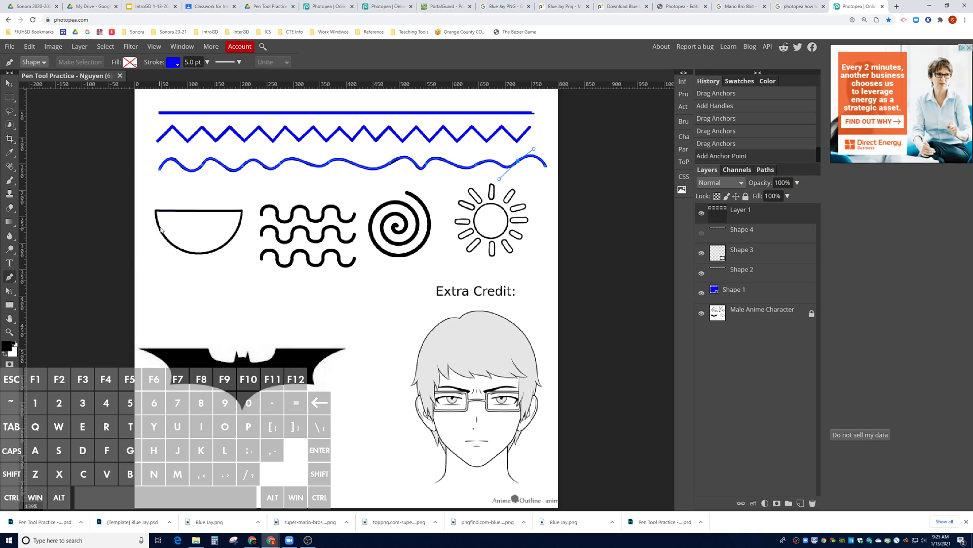
Draw a circle with the Ellipse tool from the centre of the half-circle's flat edge, sized to match its arc
{"action": "right_click", "coordinate": [9, 304]}
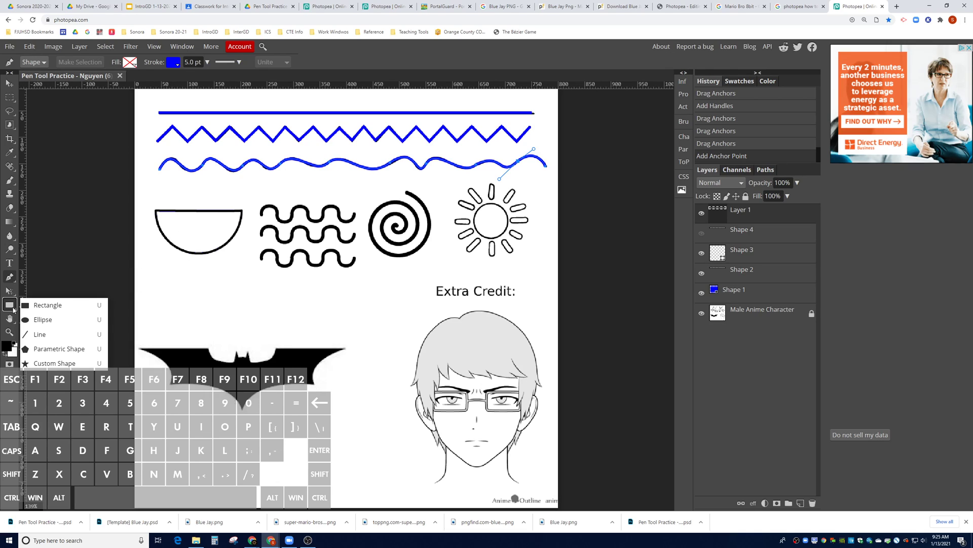
{"action": "left_click", "coordinate": [36, 323]}
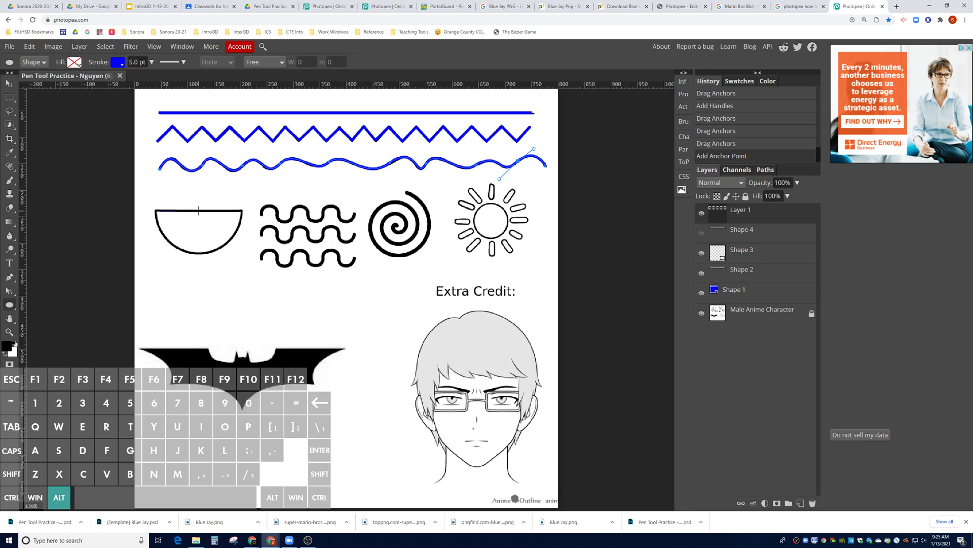
{"action": "left_click_drag", "start_coordinate": [199, 210], "coordinate": [240, 263]}
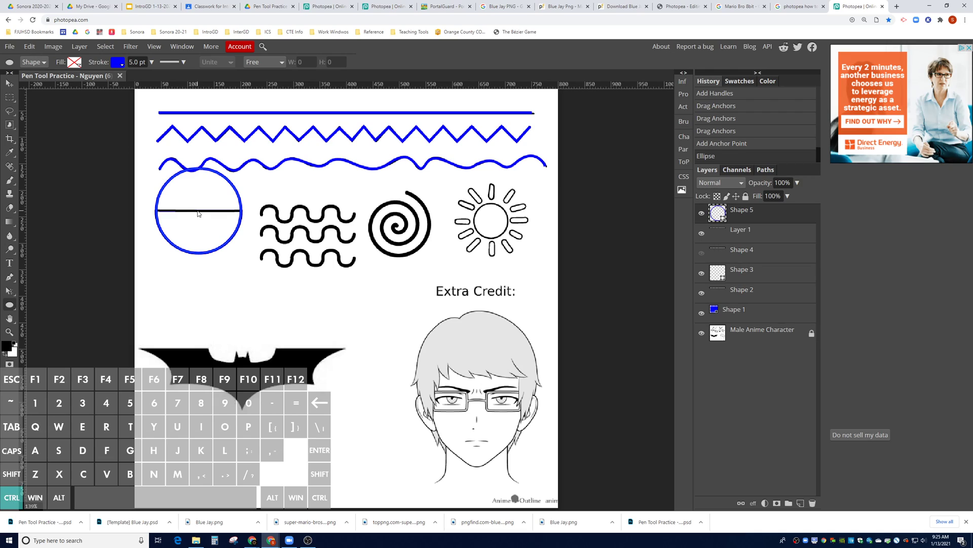
{"action": "key", "text": "ctrl+z"}
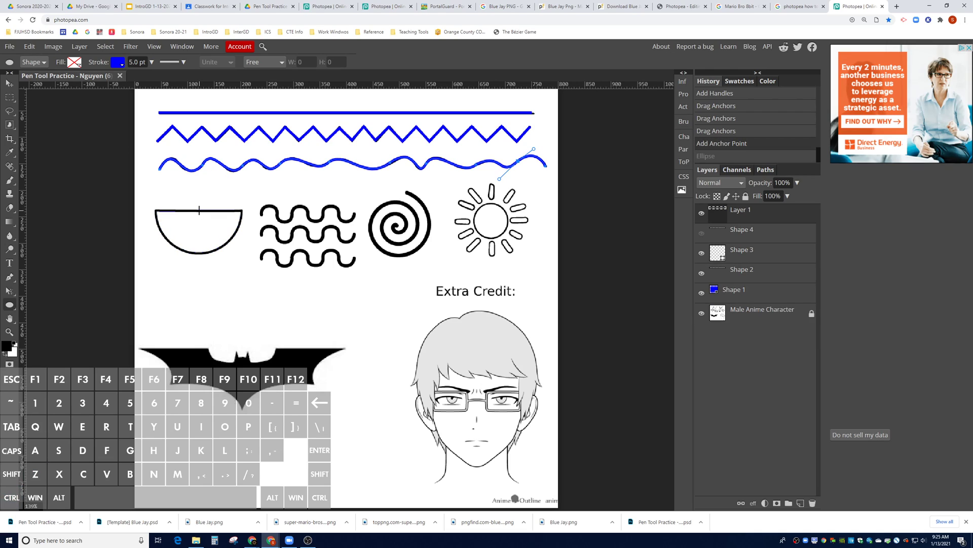
{"action": "left_click_drag", "start_coordinate": [200, 210], "coordinate": [210, 231]}
{"action": "left_click_drag", "start_coordinate": [224, 241], "coordinate": [242, 254]}
{"action": "key", "text": "alt"}
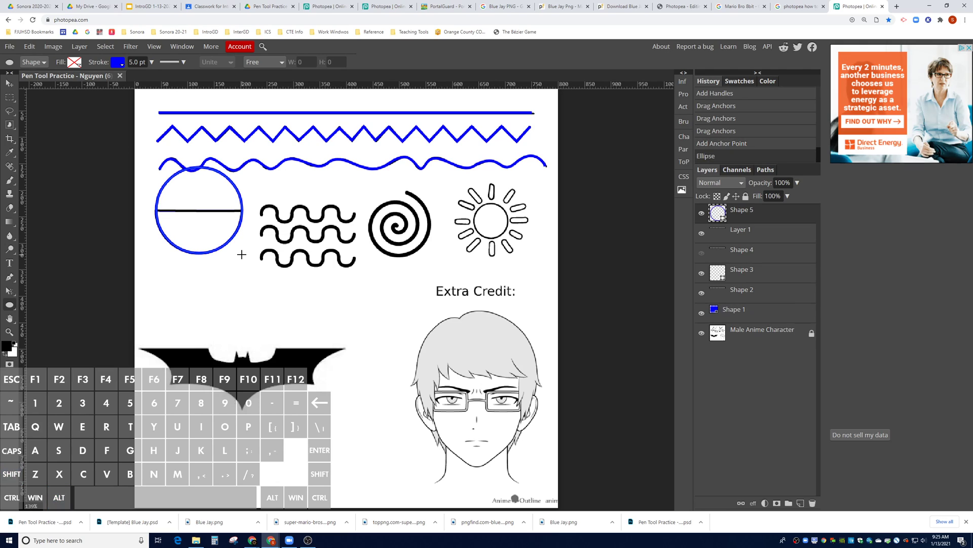
Turn off Auto-Select and nudge the circle into alignment with the half-circle's arc using the Move tool
{"action": "left_click", "coordinate": [9, 84]}
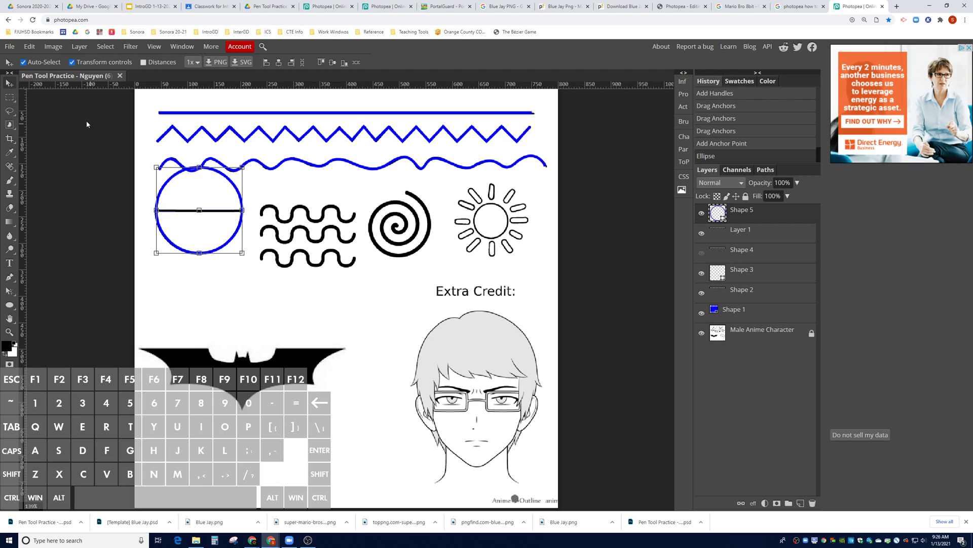
{"action": "left_click", "coordinate": [24, 63]}
{"action": "left_click_drag", "start_coordinate": [238, 195], "coordinate": [237, 194]}
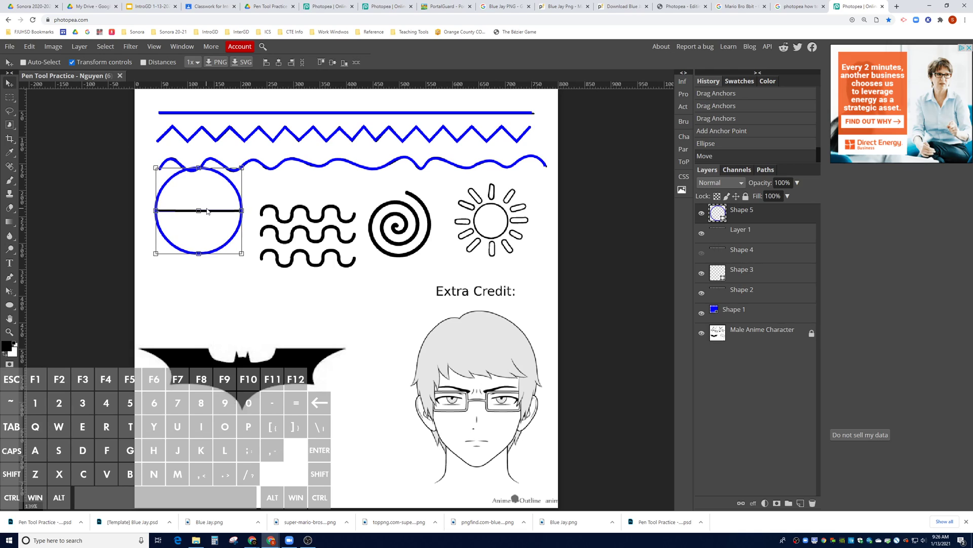
{"action": "key", "text": "Left"}
Select the circle's path over the half-circle with the Path Select tool
{"action": "left_click", "coordinate": [10, 277]}
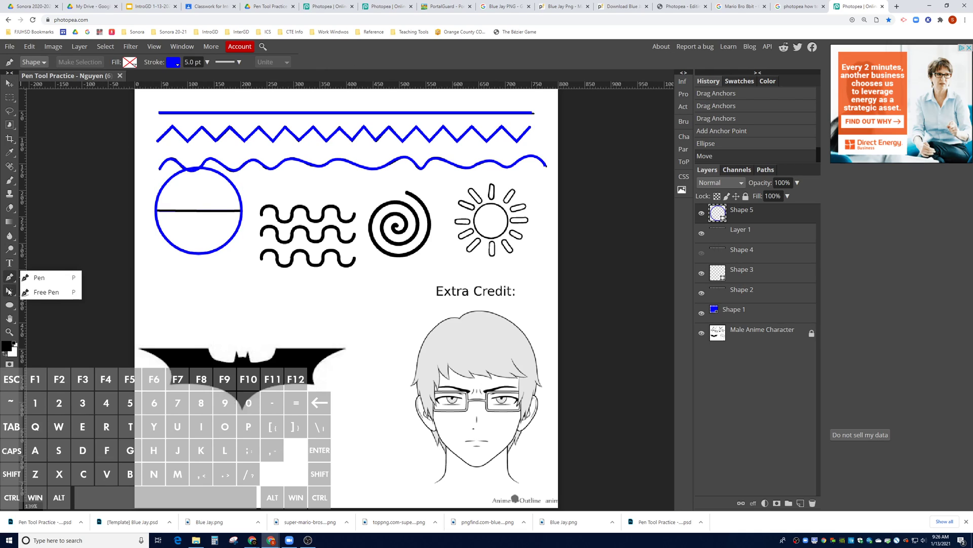
{"action": "left_click", "coordinate": [9, 291]}
{"action": "left_click", "coordinate": [10, 291]}
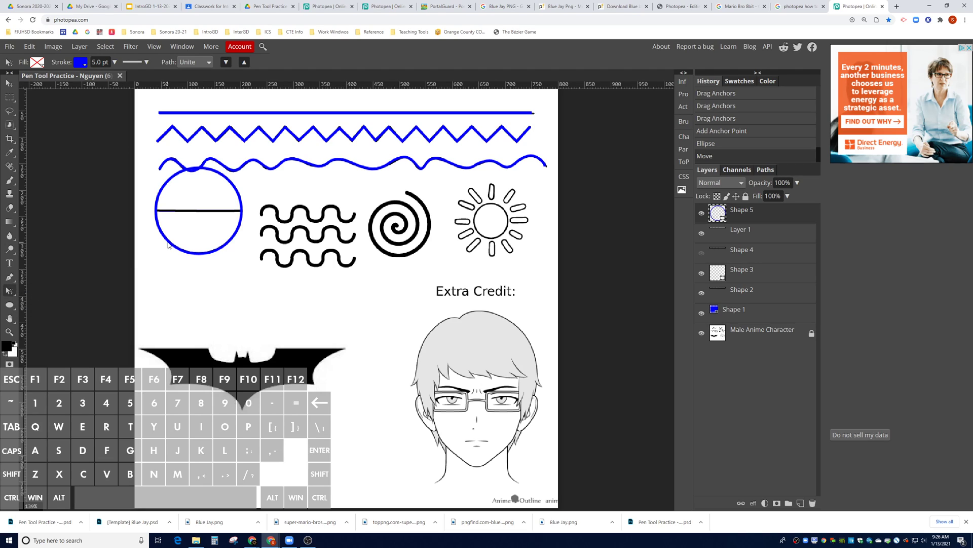
{"action": "left_click", "coordinate": [745, 220]}
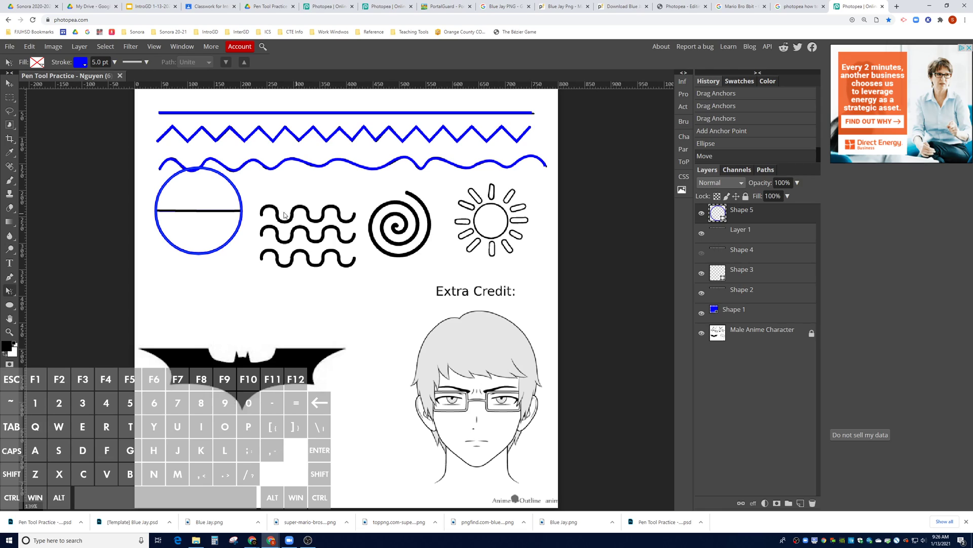
{"action": "left_click", "coordinate": [241, 202]}
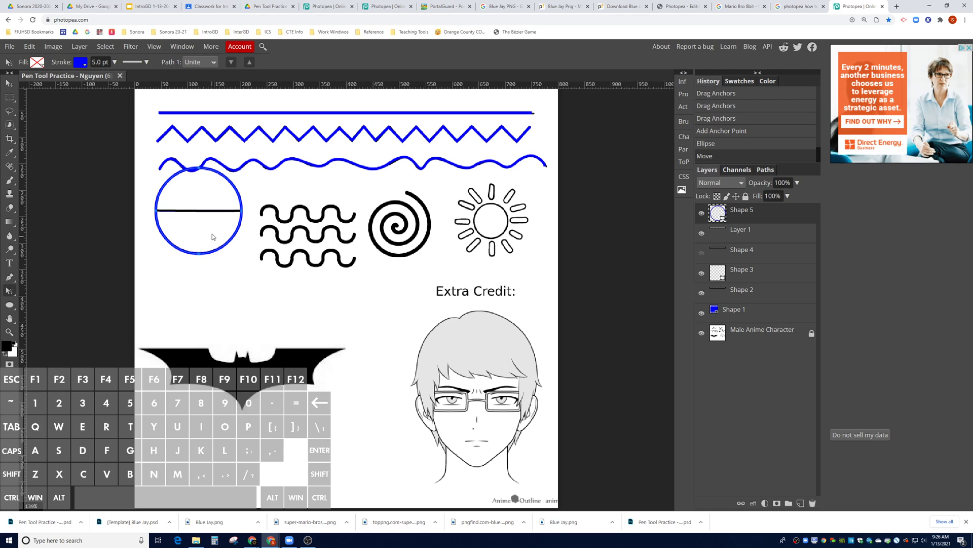
{"action": "key", "text": "ctrl+equal"}
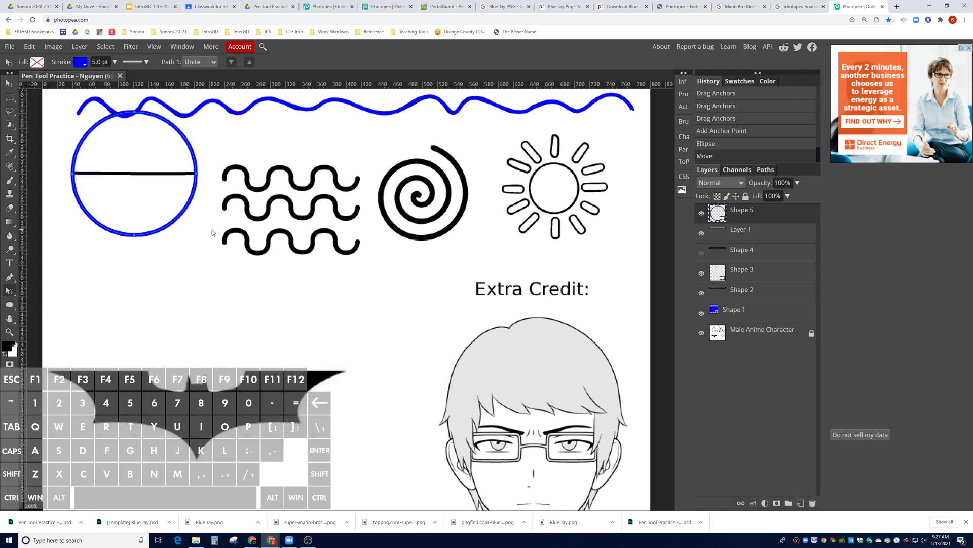
{"action": "key", "text": "space"}
{"action": "left_click_drag", "start_coordinate": [152, 201], "coordinate": [312, 363]}
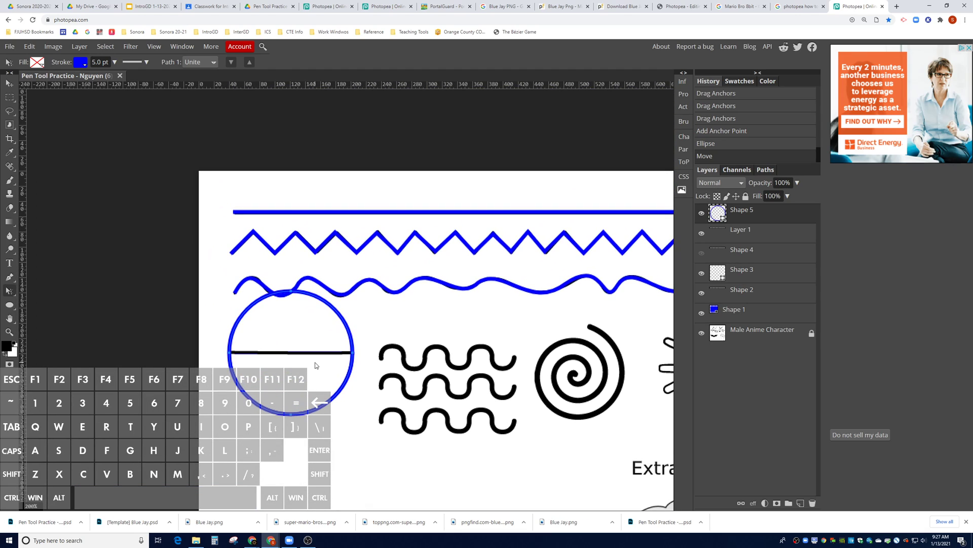
{"action": "key", "text": "ctrl+equal"}
{"action": "right_click", "coordinate": [9, 290]}
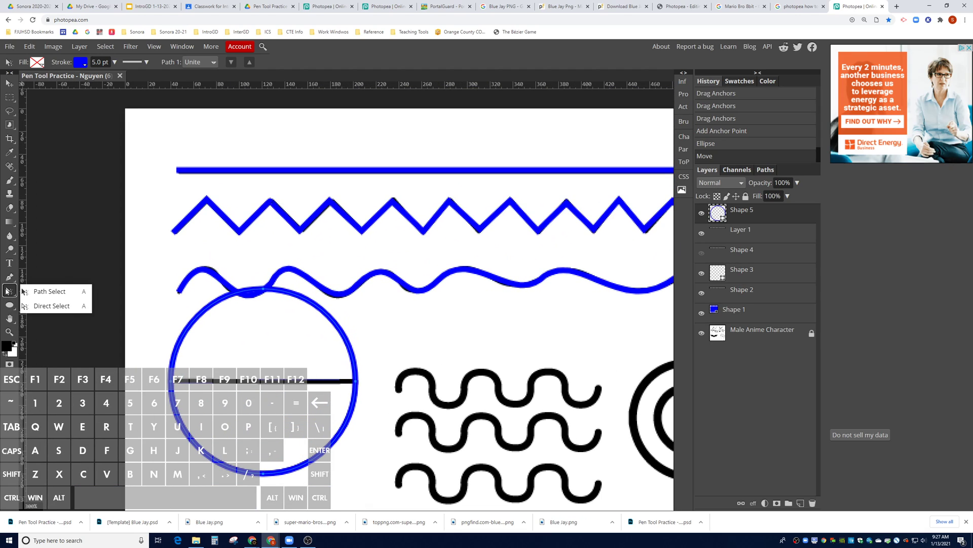
{"action": "left_click", "coordinate": [36, 293]}
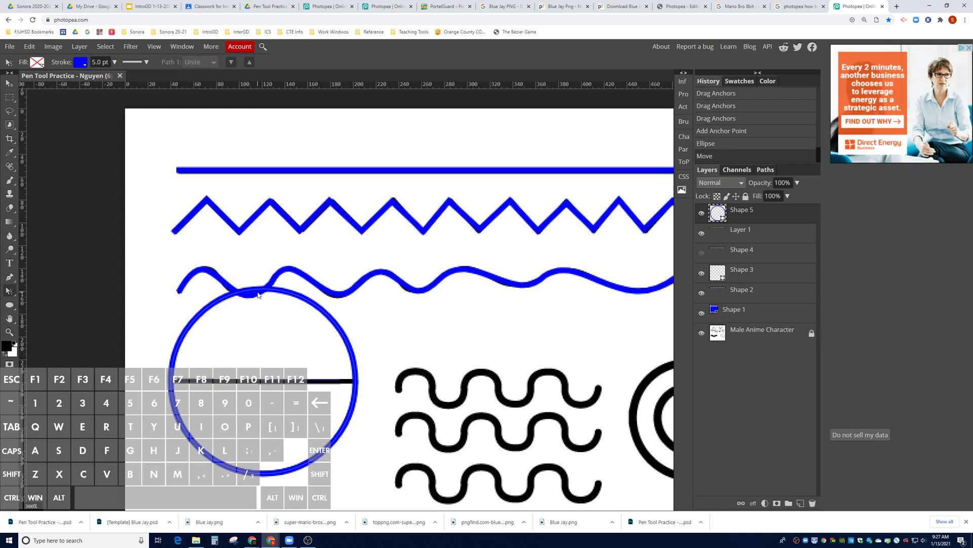
{"action": "left_click", "coordinate": [181, 344]}
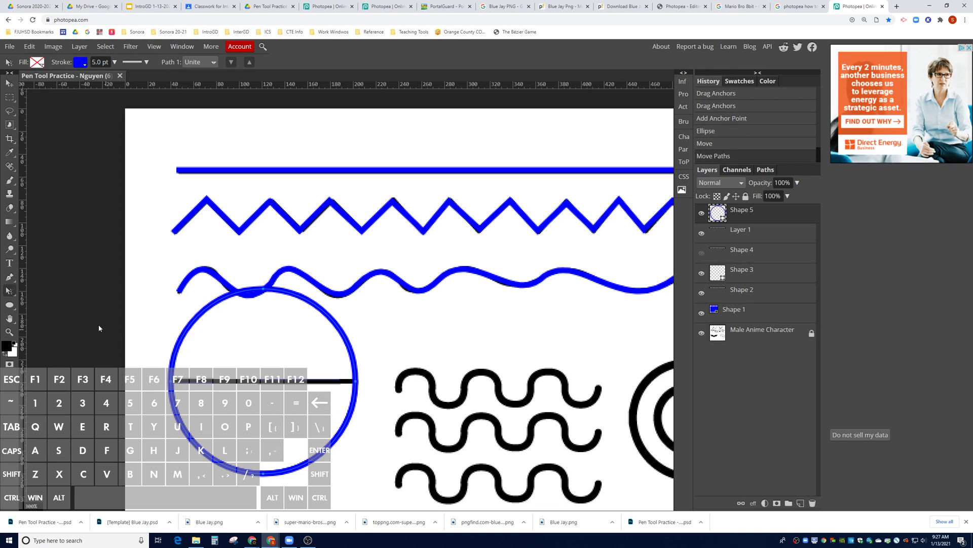
Delete the circle's top and bottom anchors with the Direct Select tool
{"action": "right_click", "coordinate": [18, 294]}
{"action": "left_click", "coordinate": [33, 306]}
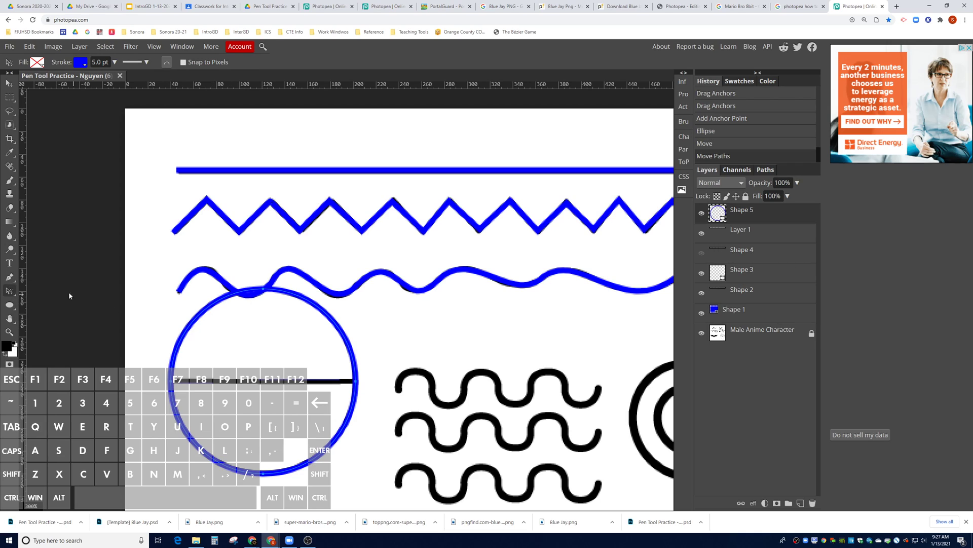
{"action": "right_click", "coordinate": [7, 291]}
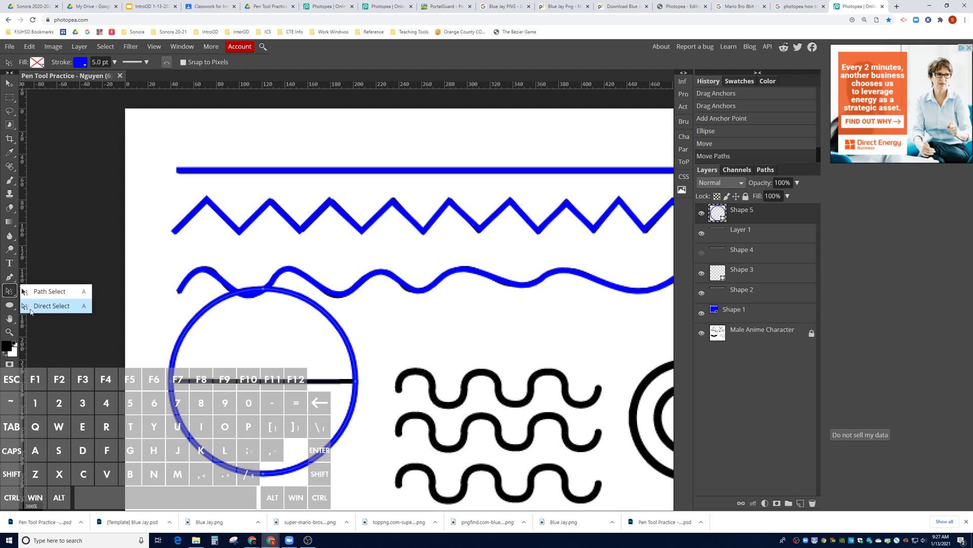
{"action": "left_click", "coordinate": [45, 306]}
{"action": "left_click", "coordinate": [263, 289]}
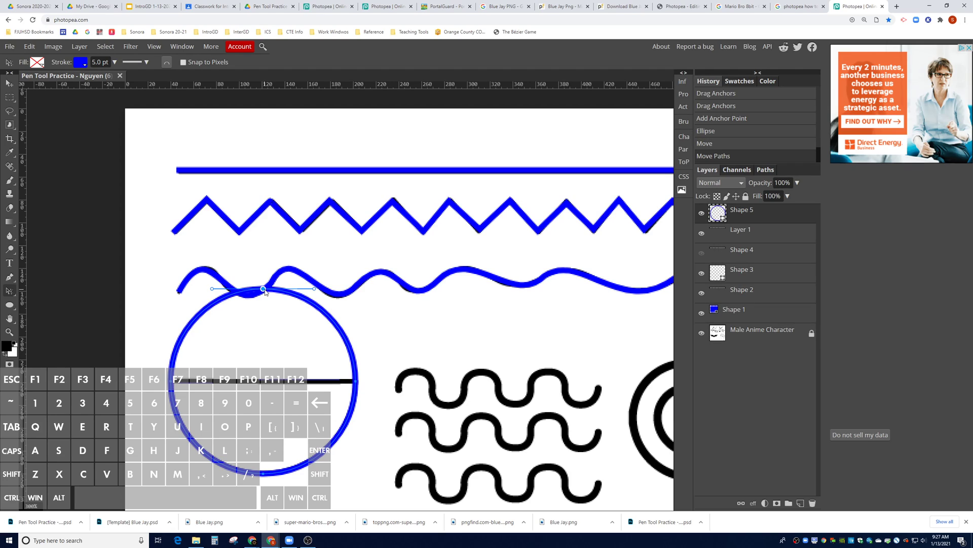
{"action": "key", "text": "BackSpace"}
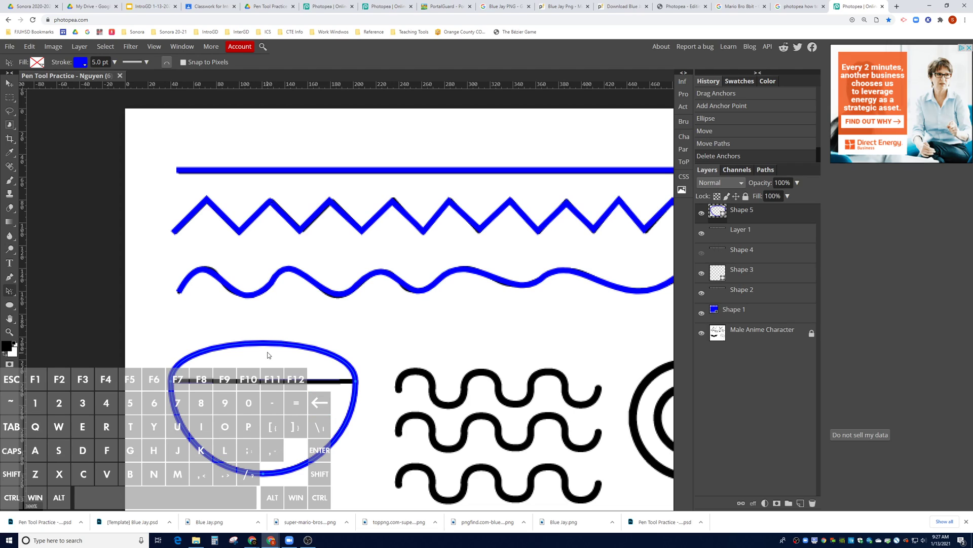
{"action": "left_click", "coordinate": [263, 473]}
{"action": "key", "text": "Delete"}
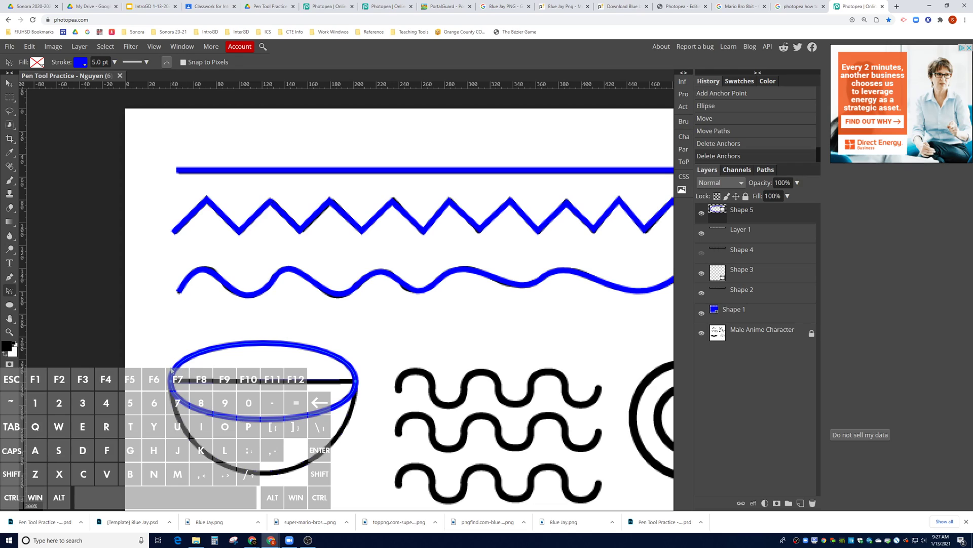
Lengthen the right anchor's lower handle straight down so the curve follows the half-circle's right side
{"action": "left_click", "coordinate": [356, 381]}
{"action": "left_click_drag", "start_coordinate": [357, 433], "coordinate": [354, 465]}
{"action": "key", "text": "alt"}
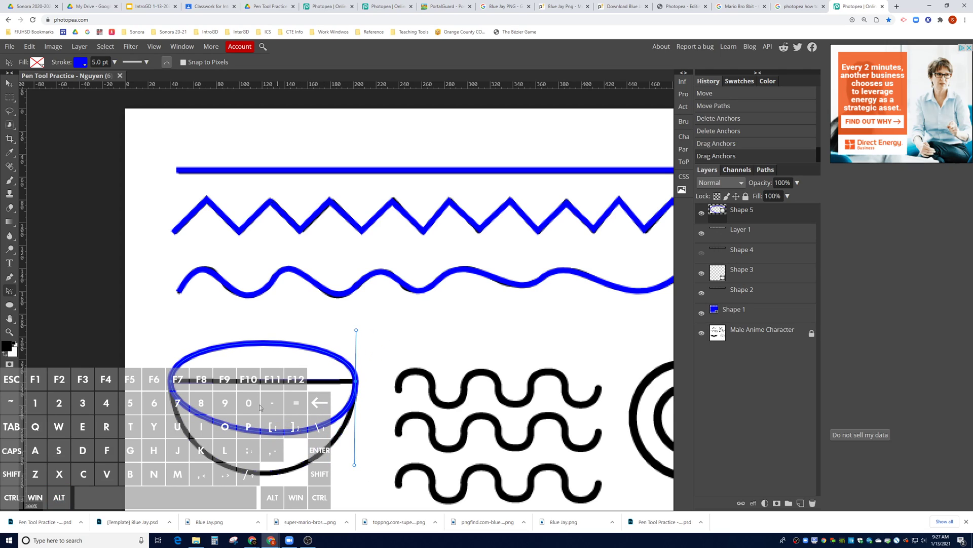
{"action": "left_click", "coordinate": [9, 277]}
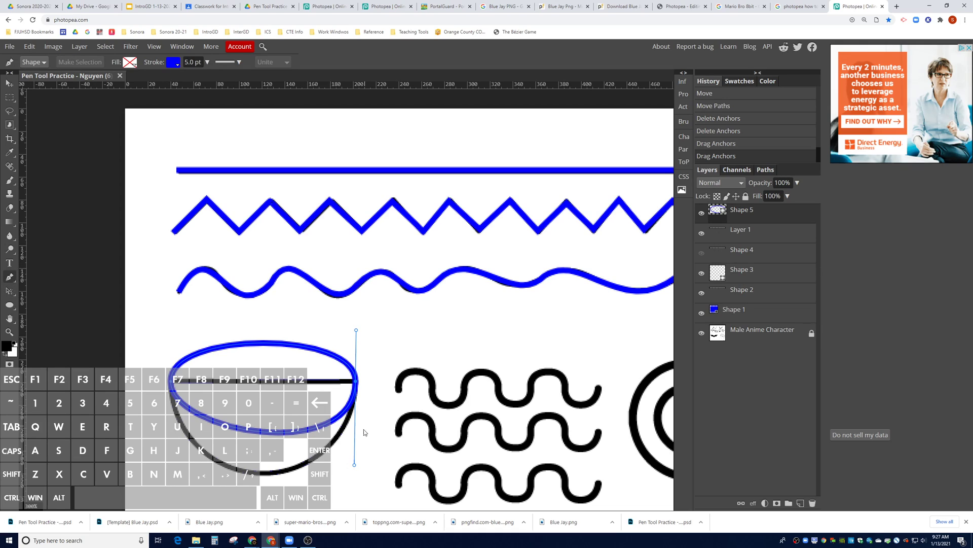
{"action": "mouse_move", "coordinate": [355, 465]}
{"action": "left_mouse_down"}
{"action": "mouse_move", "coordinate": [333, 464]}
{"action": "mouse_move", "coordinate": [352, 465]}
{"action": "mouse_move", "coordinate": [359, 517]}
{"action": "mouse_move", "coordinate": [355, 456]}
{"action": "mouse_move", "coordinate": [358, 497]}
{"action": "mouse_move", "coordinate": [356, 464]}
{"action": "left_mouse_up"}
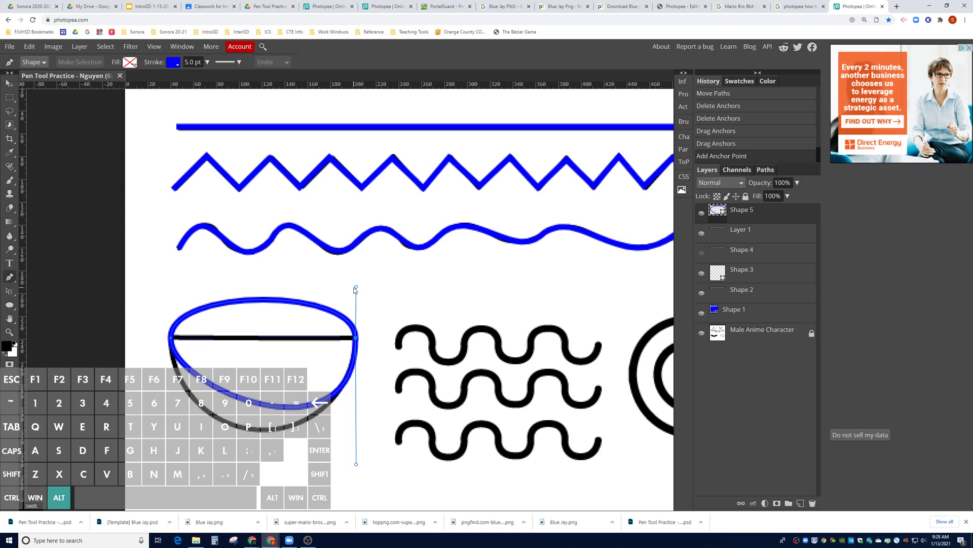
Fold the right and left anchors' upper handles independently onto the half-circle's flat edge to straighten the top segment
{"action": "left_click_drag", "start_coordinate": [356, 288], "coordinate": [301, 338]}
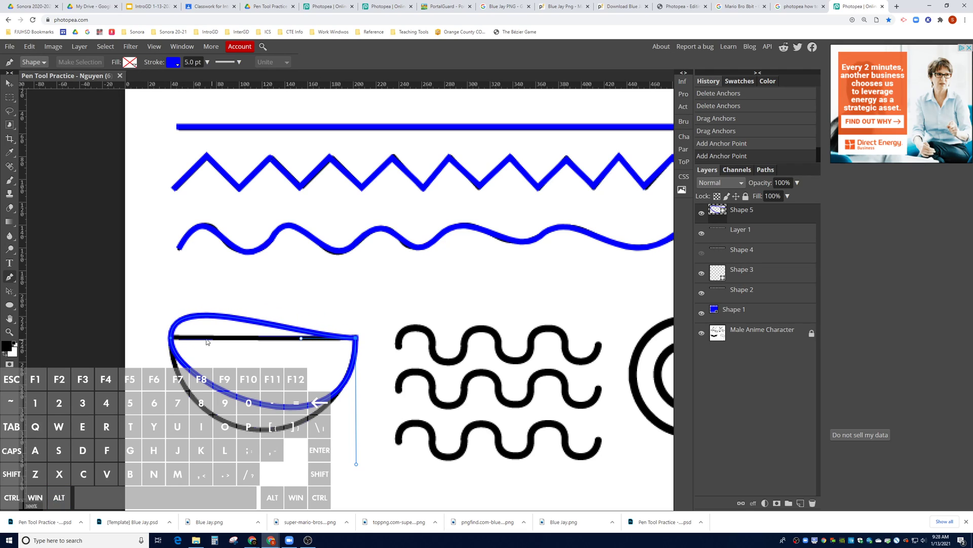
{"action": "key", "text": "ctrl"}
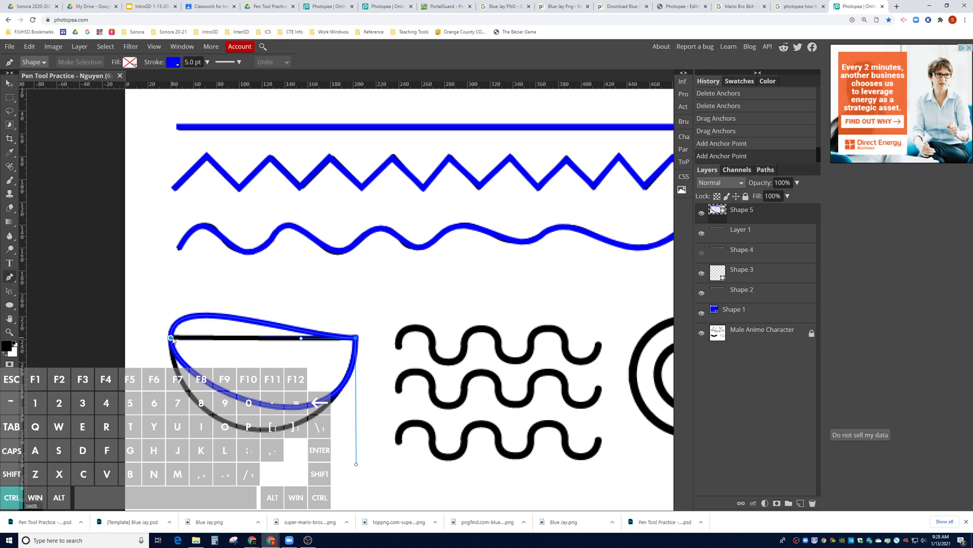
{"action": "left_click", "coordinate": [172, 338], "text": "ctrl"}
{"action": "key", "text": "alt"}
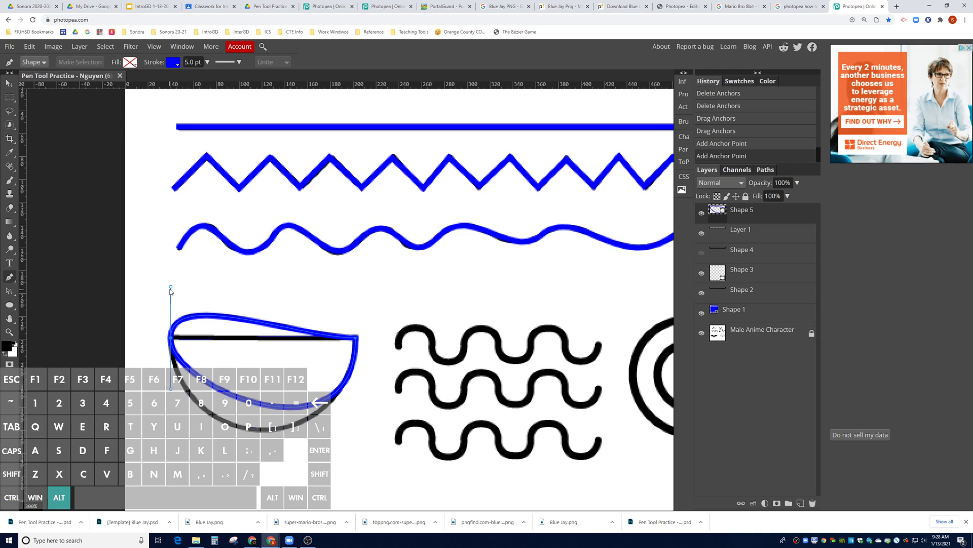
{"action": "left_click_drag", "start_coordinate": [172, 288], "coordinate": [233, 337]}
{"action": "key", "text": "ctrl"}
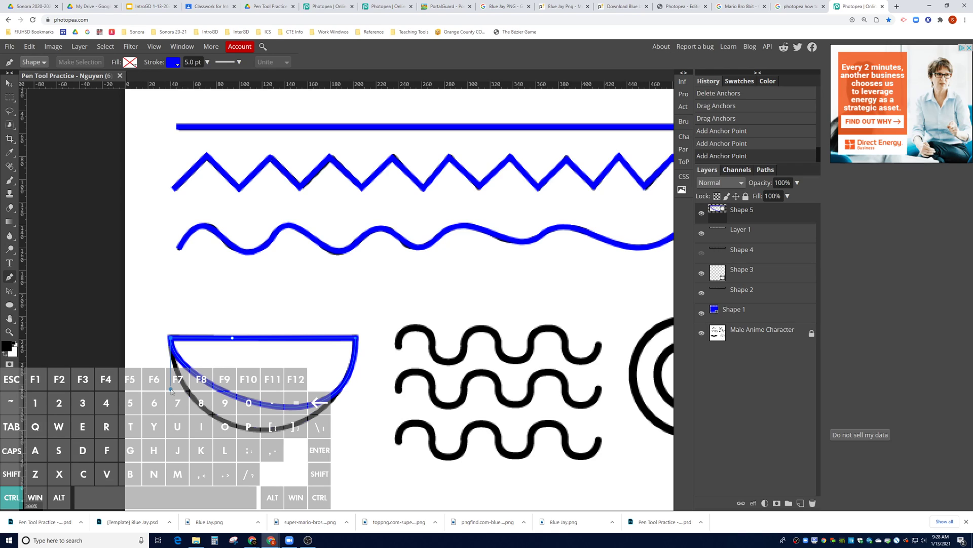
Lengthen the left anchor's lower handle straight down to fit the half-circle, and hide the Shape 5 layer
{"action": "left_click_drag", "start_coordinate": [172, 391], "coordinate": [169, 449]}
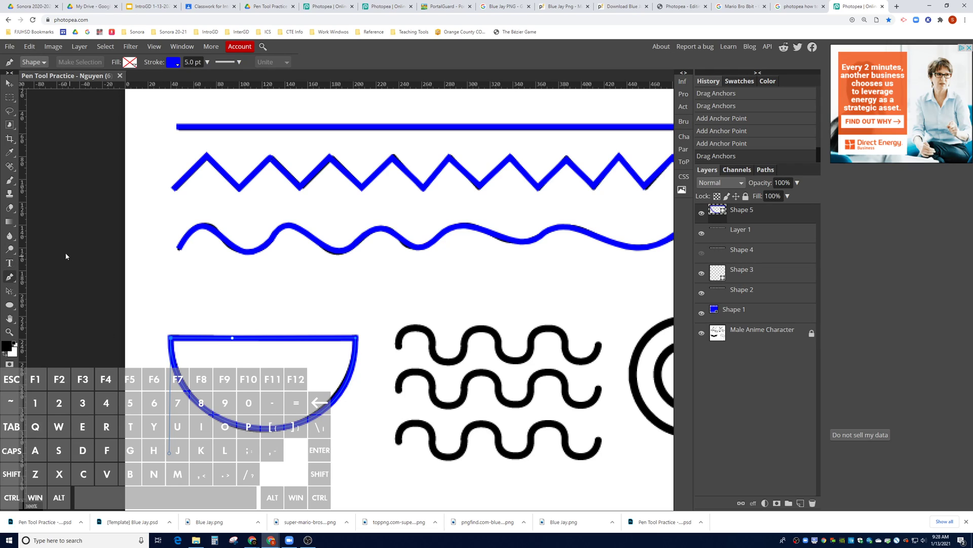
{"action": "key", "text": "ctrl"}
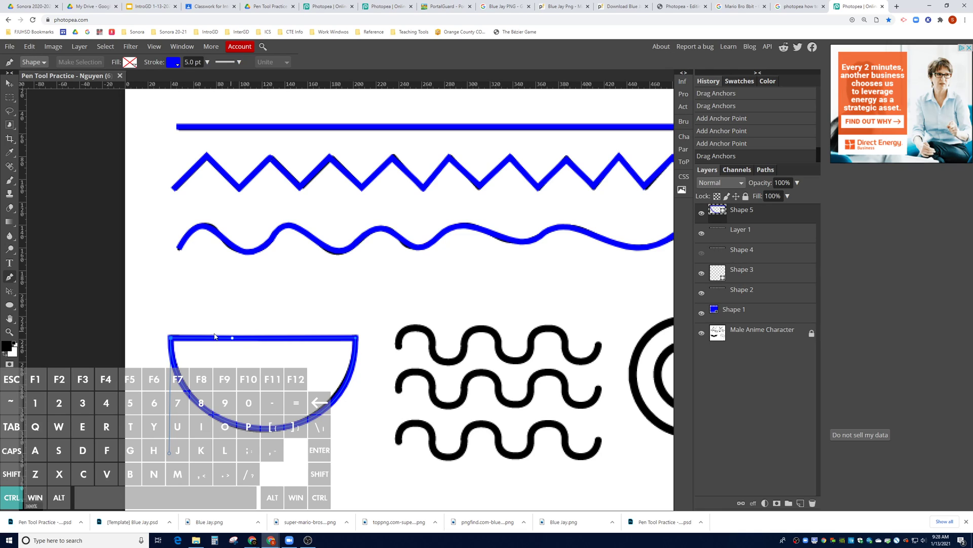
{"action": "left_click", "coordinate": [701, 213]}
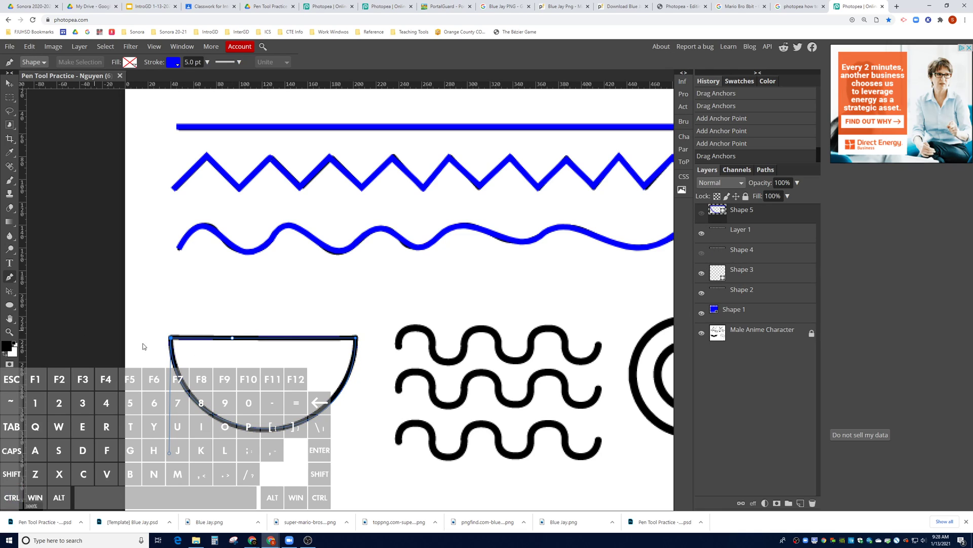
On a new layer, start a Pen path at the half-circle's upper-left corner with one handle along the flat edge and one straight down
{"action": "left_click", "coordinate": [801, 503]}
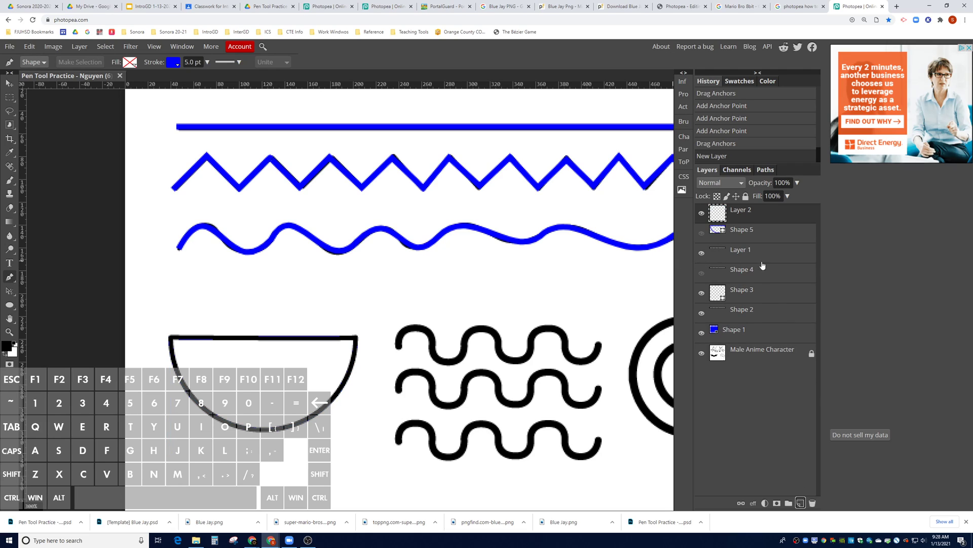
{"action": "left_click", "coordinate": [7, 279]}
{"action": "left_click_drag", "start_coordinate": [171, 337], "coordinate": [230, 338]}
{"action": "key", "text": "alt"}
{"action": "key", "text": "shift"}
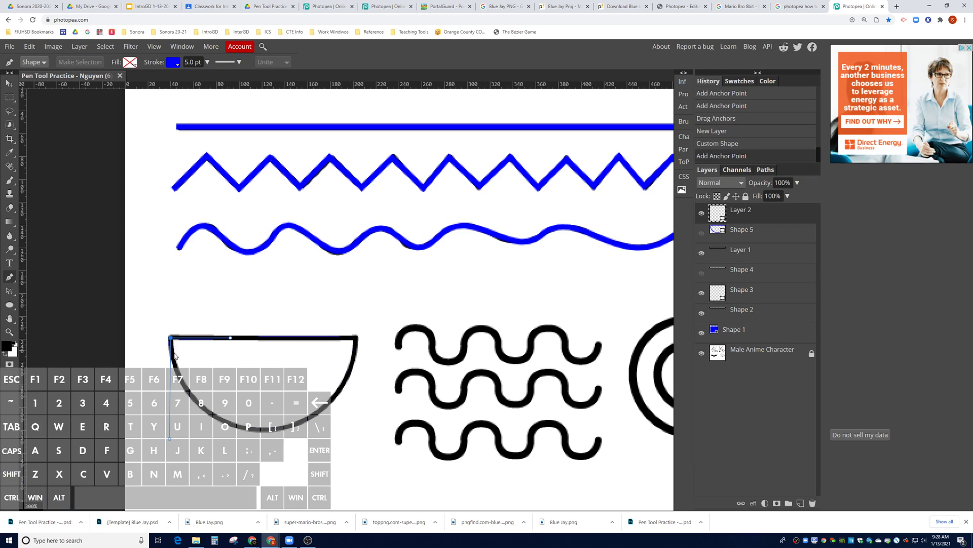
Add an anchor at the half-circle's upper-right corner and swing its outgoing handle straight down independently of the incoming one
{"action": "left_click", "coordinate": [356, 340]}
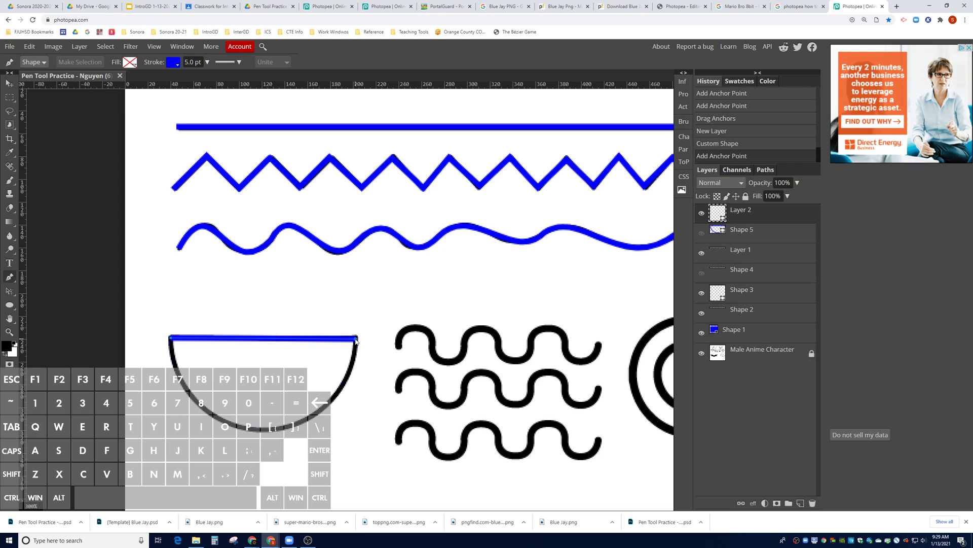
{"action": "left_click_drag", "start_coordinate": [356, 341], "coordinate": [426, 346]}
{"action": "key", "text": "shift"}
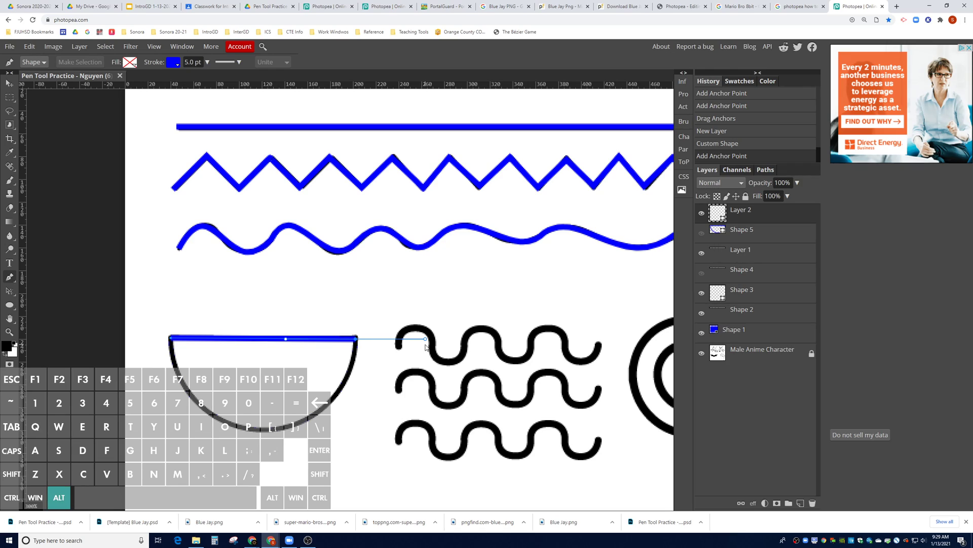
{"action": "left_click_drag", "start_coordinate": [394, 400], "coordinate": [357, 449]}
{"action": "key", "text": "shift"}
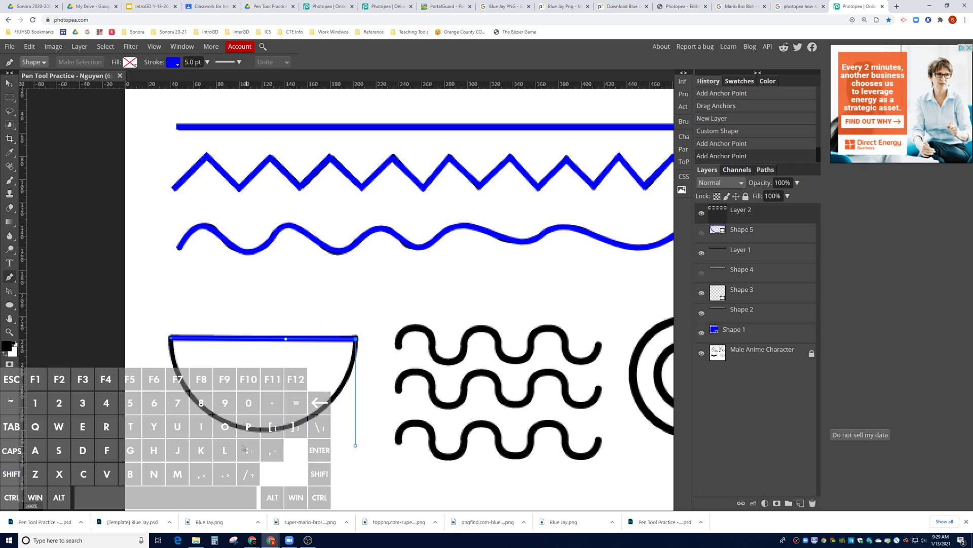
Close the path at the upper-left corner and lengthen both corners' lower handles so the curve covers the half-circle's arc
{"action": "left_click", "coordinate": [170, 338]}
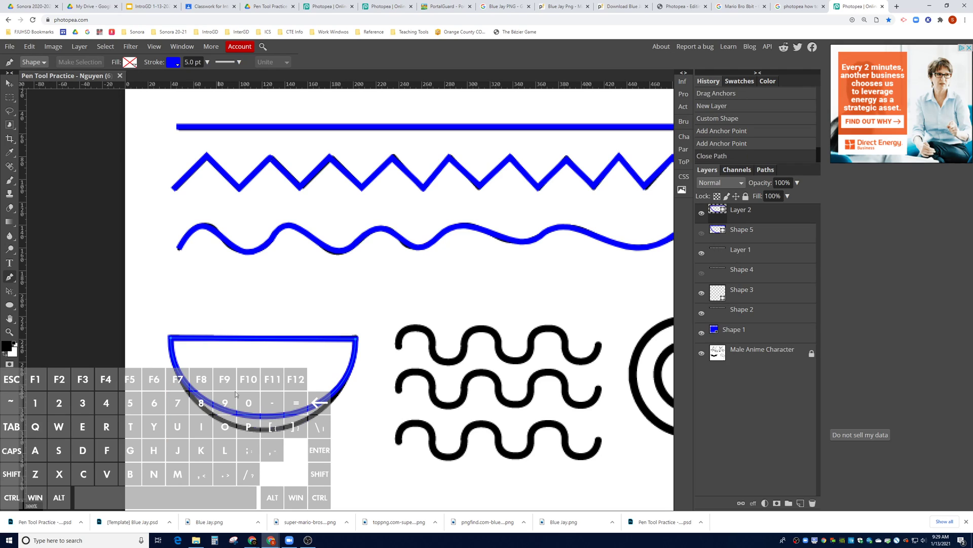
{"action": "key", "text": "ctrl"}
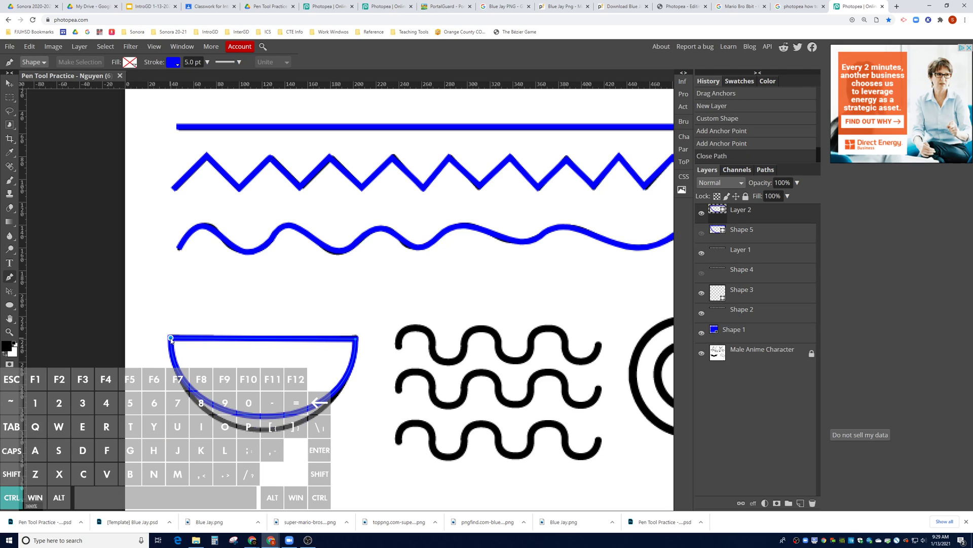
{"action": "left_click_drag", "start_coordinate": [170, 340], "coordinate": [170, 462]}
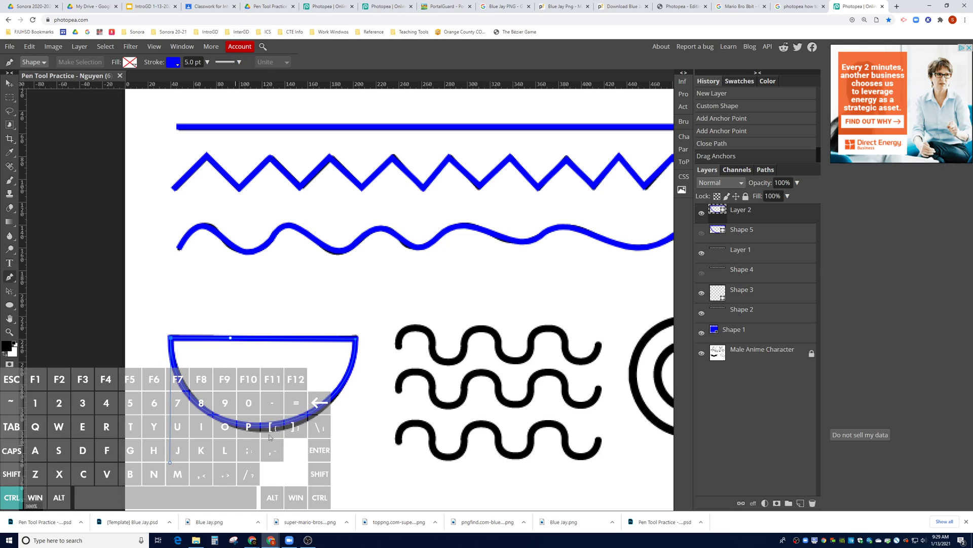
{"action": "left_click_drag", "start_coordinate": [357, 337], "coordinate": [356, 453]}
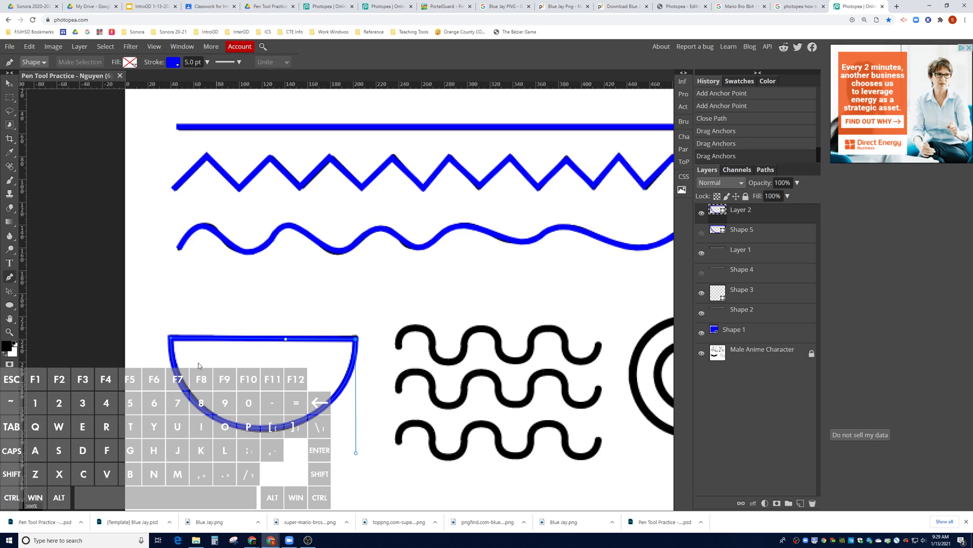
{"action": "left_click", "coordinate": [171, 340]}
{"action": "key", "text": "ctrl+z"}
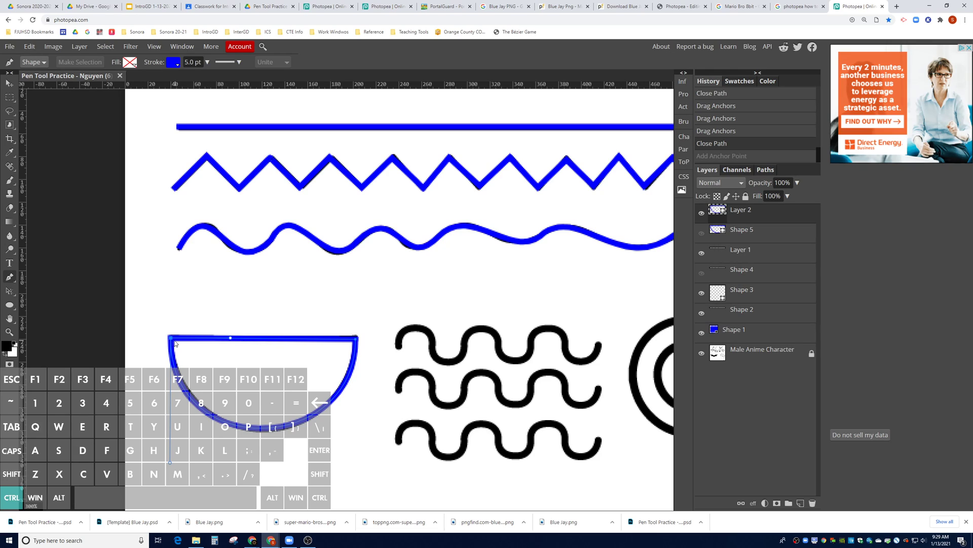
{"action": "left_click", "coordinate": [356, 339], "text": "ctrl"}
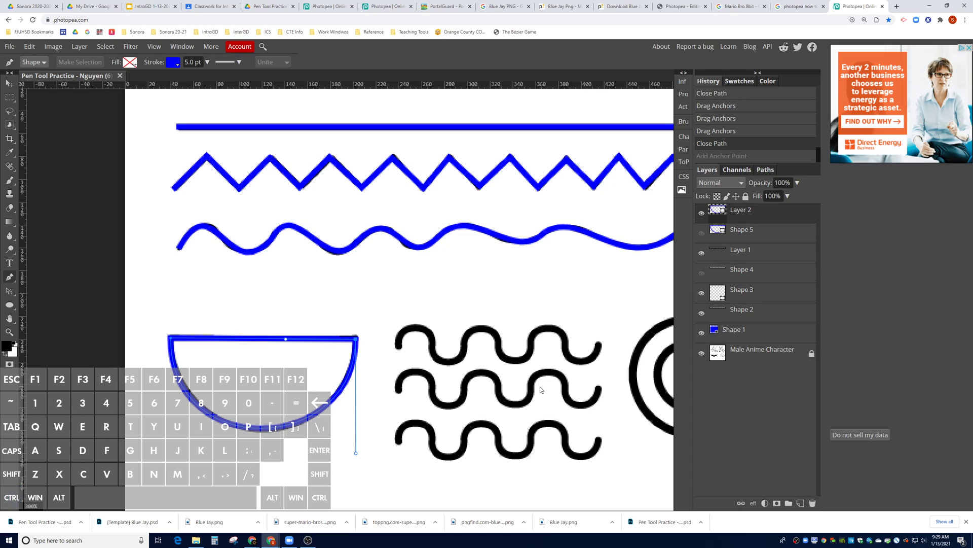
{"action": "scroll", "coordinate": [540, 386], "scroll_direction": "down", "scroll_amount": 2}
{"action": "scroll", "coordinate": [541, 386], "scroll_direction": "up", "scroll_amount": 2}
{"action": "left_click", "coordinate": [399, 347]}
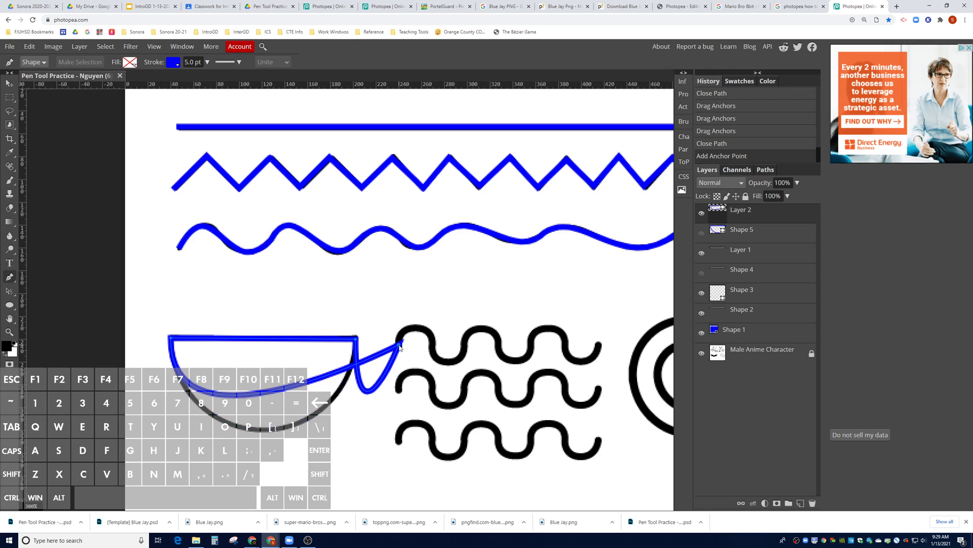
{"action": "key", "text": "ctrl+z"}
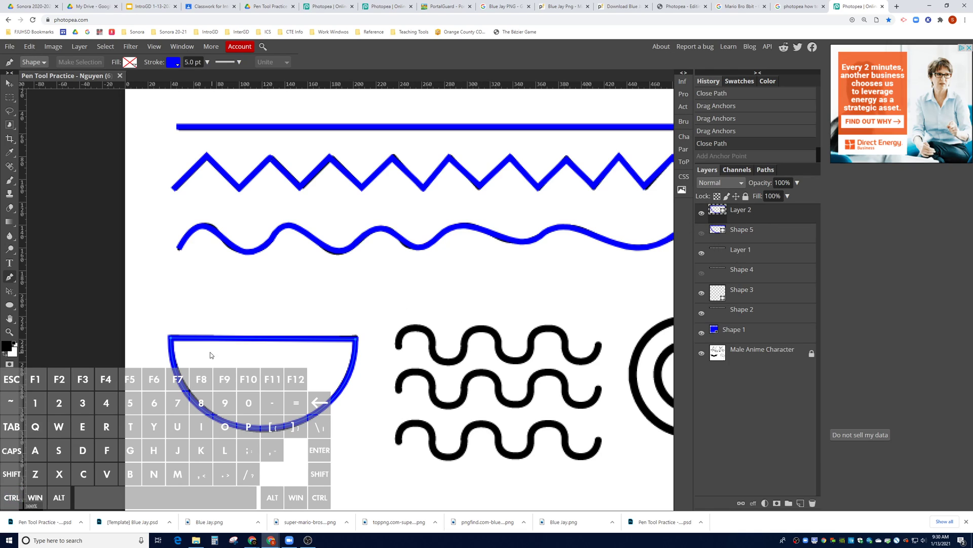
Try placing straight anchors at the bends along the midline of the first of the three stacked waves, and undo them
{"action": "left_click", "coordinate": [399, 348]}
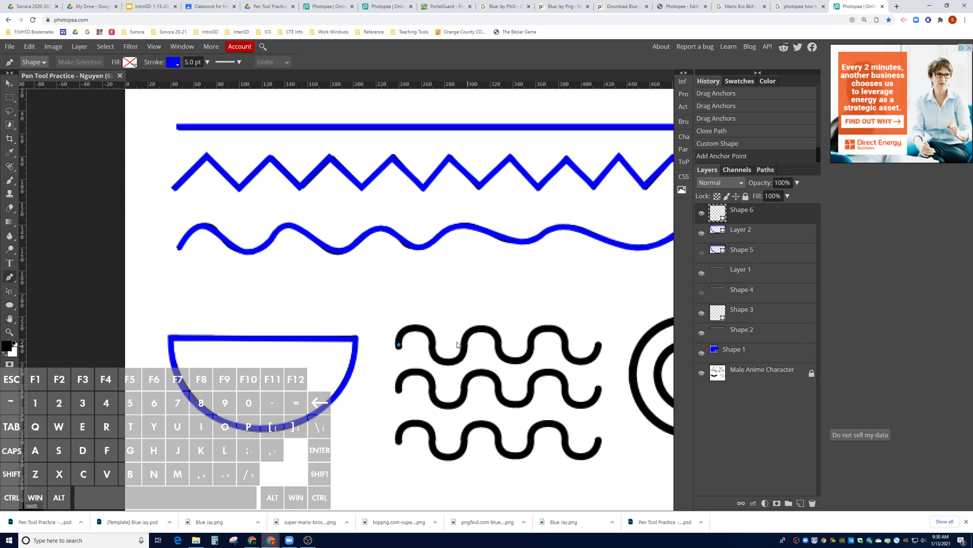
{"action": "key", "text": "ctrl"}
{"action": "left_click", "coordinate": [465, 344]}
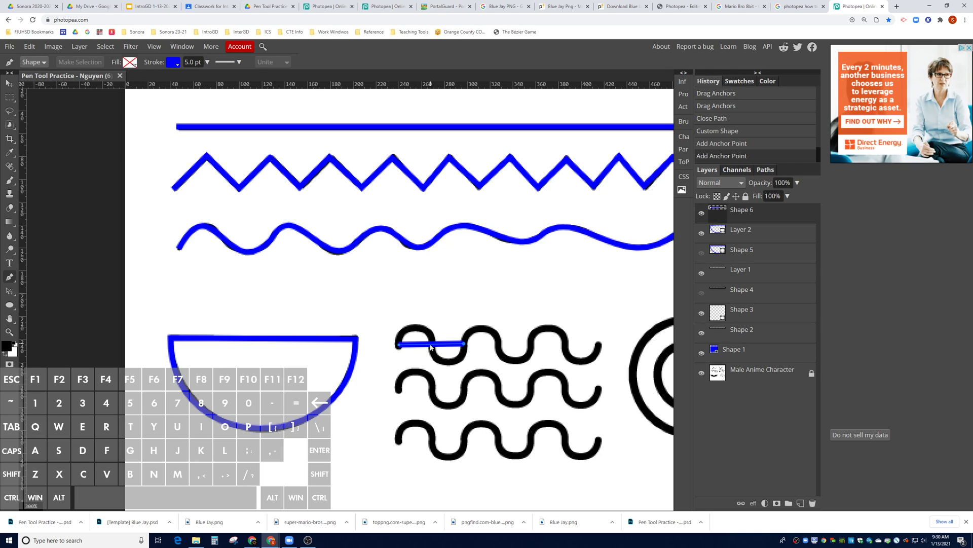
{"action": "key", "text": "ctrl"}
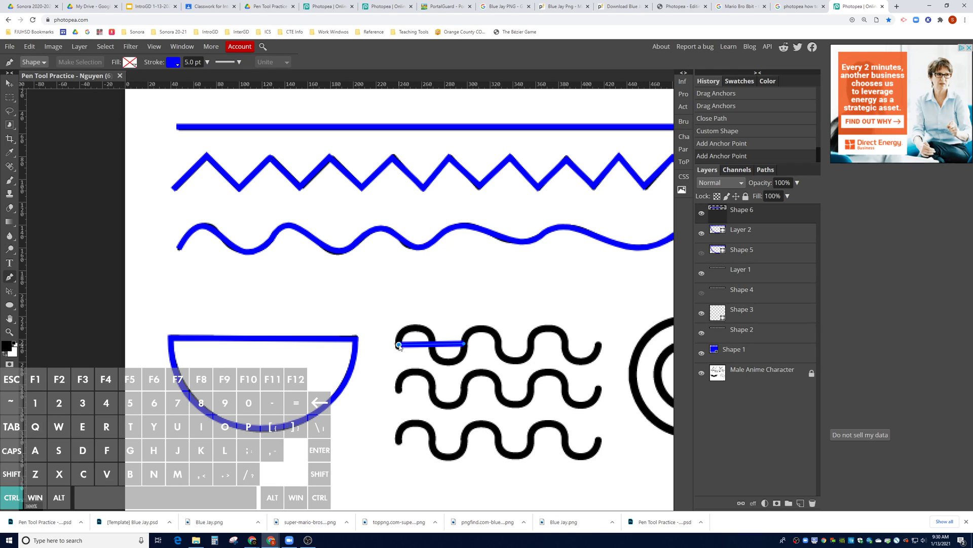
{"action": "key", "text": "ctrl+z"}
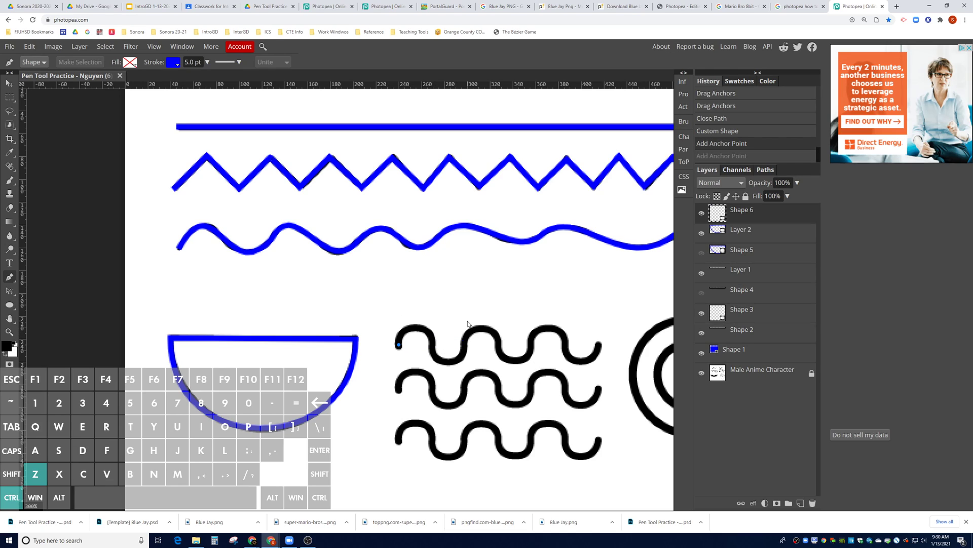
{"action": "left_click", "coordinate": [434, 346]}
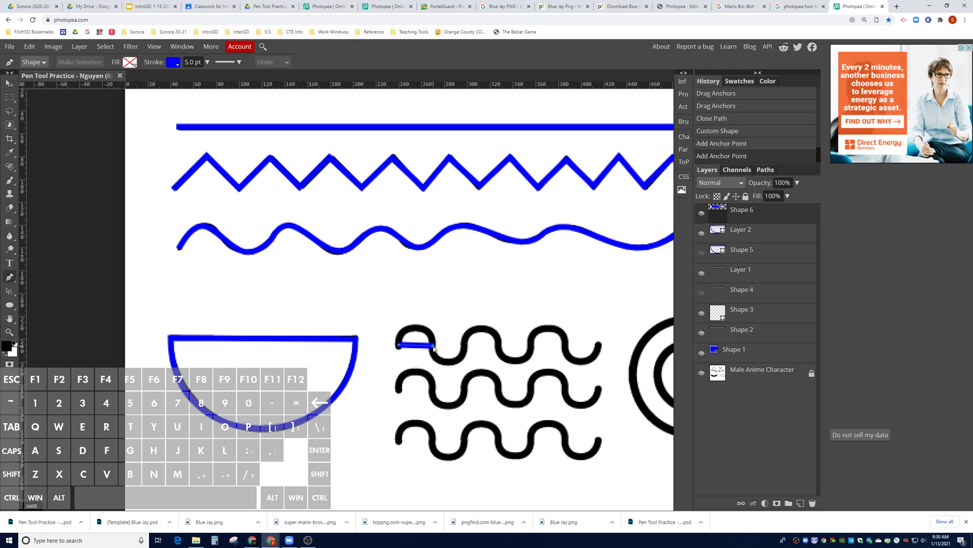
{"action": "left_click", "coordinate": [464, 344]}
{"action": "left_click", "coordinate": [500, 346]}
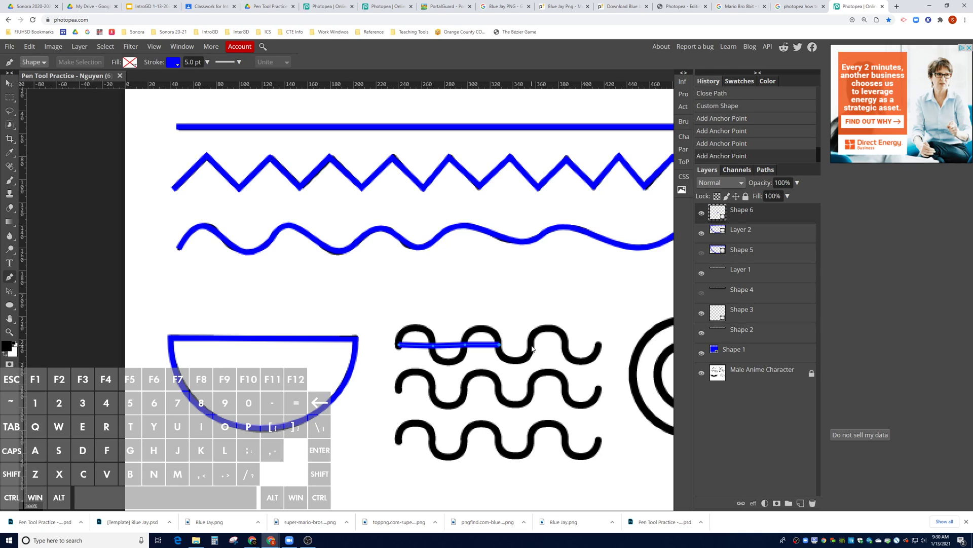
{"action": "left_click", "coordinate": [531, 347]}
{"action": "left_click", "coordinate": [568, 347]}
{"action": "key", "text": "ctrl+z"}
{"action": "key", "text": "ctrl+z"}
{"action": "key", "text": "ctrl+z"}
{"action": "key", "text": "ctrl+z"}
{"action": "key", "text": "ctrl+z"}
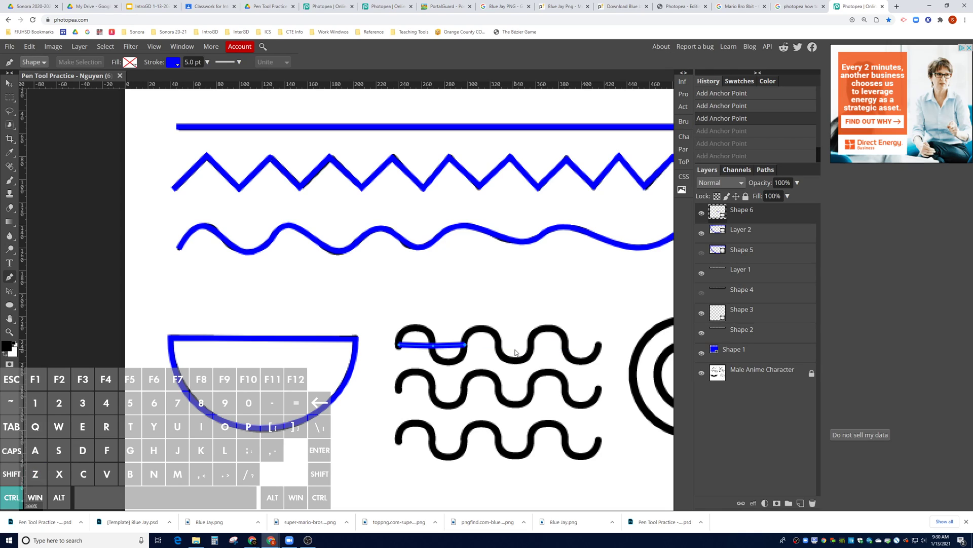
{"action": "key", "text": "ctrl+z"}
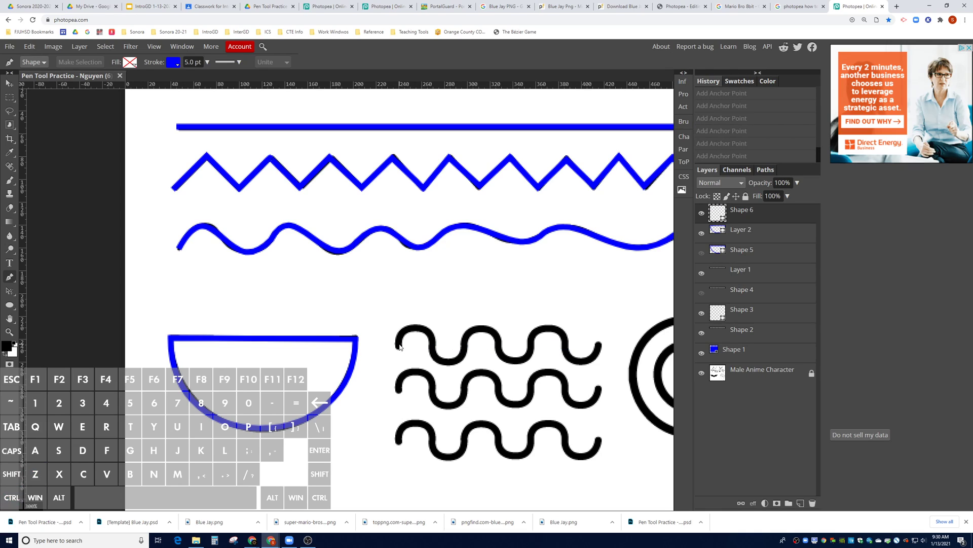
Trace the uppermost stacked wave from end to end with curved Pen anchors at its midline crossings, using vertical handles
{"action": "left_click_drag", "start_coordinate": [399, 346], "coordinate": [399, 292]}
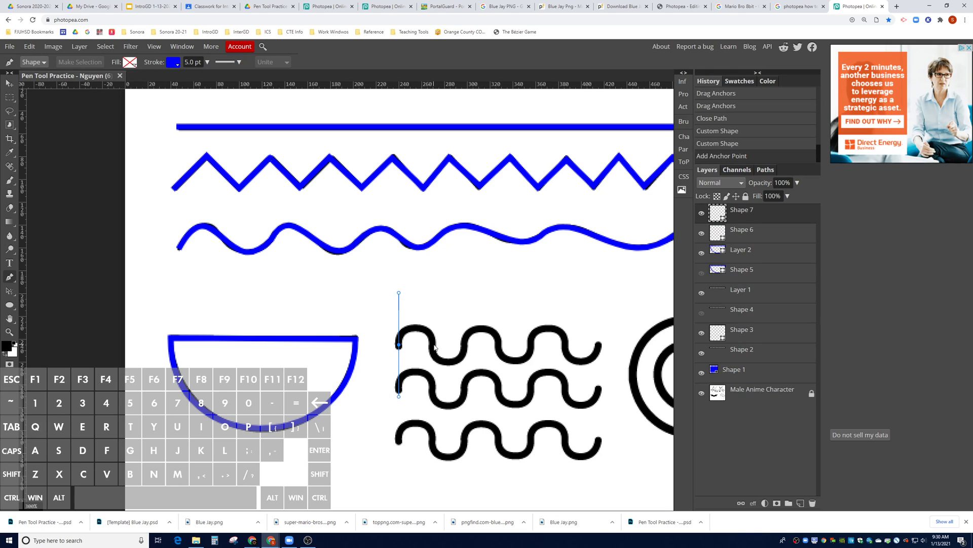
{"action": "left_click_drag", "start_coordinate": [433, 345], "coordinate": [600, 327]}
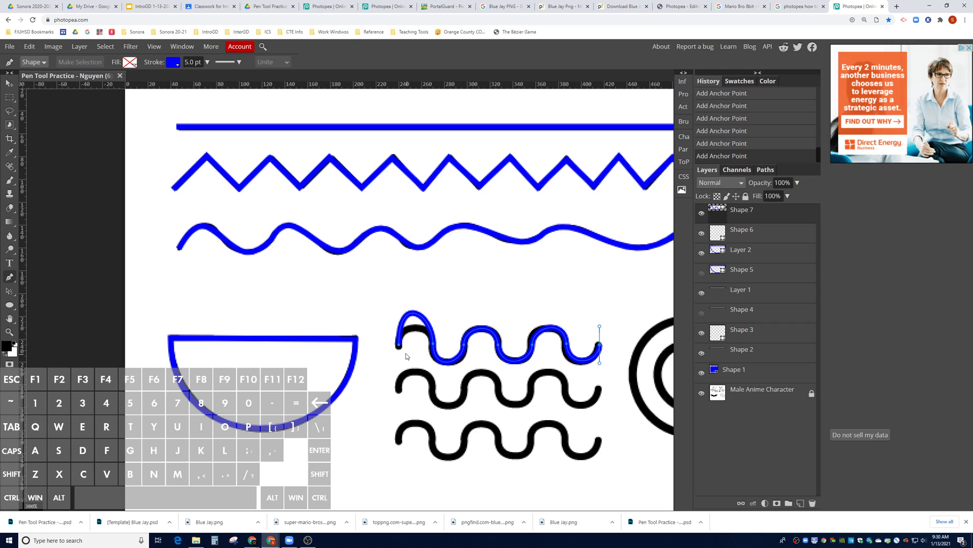
Adjust the traced wave's anchor handles along its length, shortening the first arch's handles, so the blue curve matches the black wave
{"action": "key", "text": "ctrl"}
{"action": "left_click_drag", "start_coordinate": [399, 346], "coordinate": [433, 321]}
{"action": "left_click", "coordinate": [464, 345]}
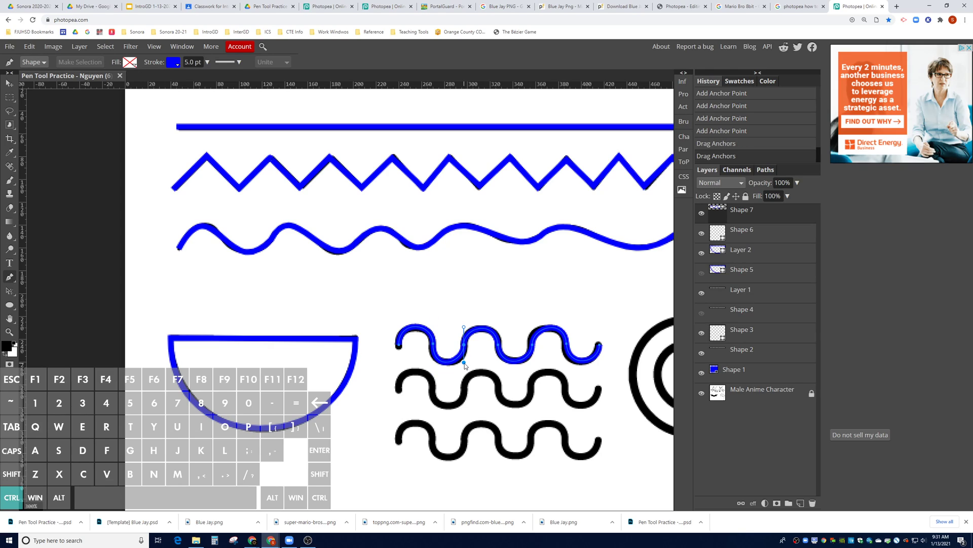
{"action": "left_click_drag", "start_coordinate": [464, 365], "coordinate": [465, 366]}
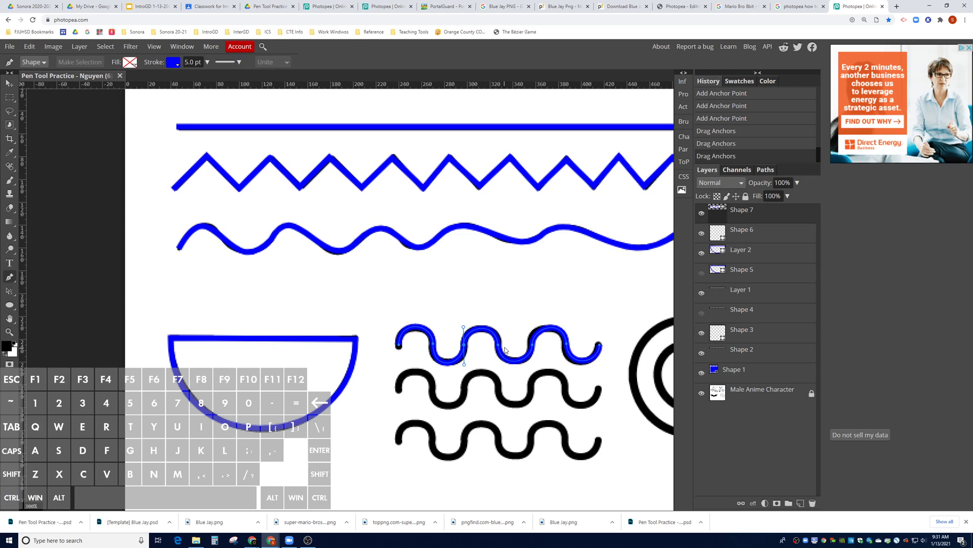
{"action": "left_click", "coordinate": [532, 346], "text": "ctrl"}
{"action": "mouse_move", "coordinate": [533, 327]}
{"action": "left_mouse_down"}
{"action": "mouse_move", "coordinate": [533, 313]}
{"action": "mouse_move", "coordinate": [531, 346]}
{"action": "left_mouse_up"}
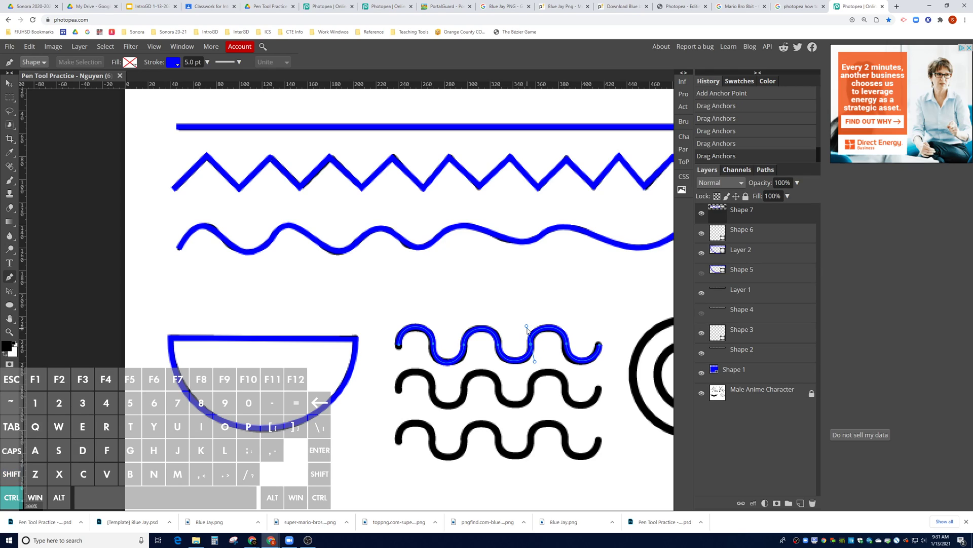
{"action": "left_click", "coordinate": [566, 346]}
{"action": "left_click_drag", "start_coordinate": [566, 346], "coordinate": [566, 368]}
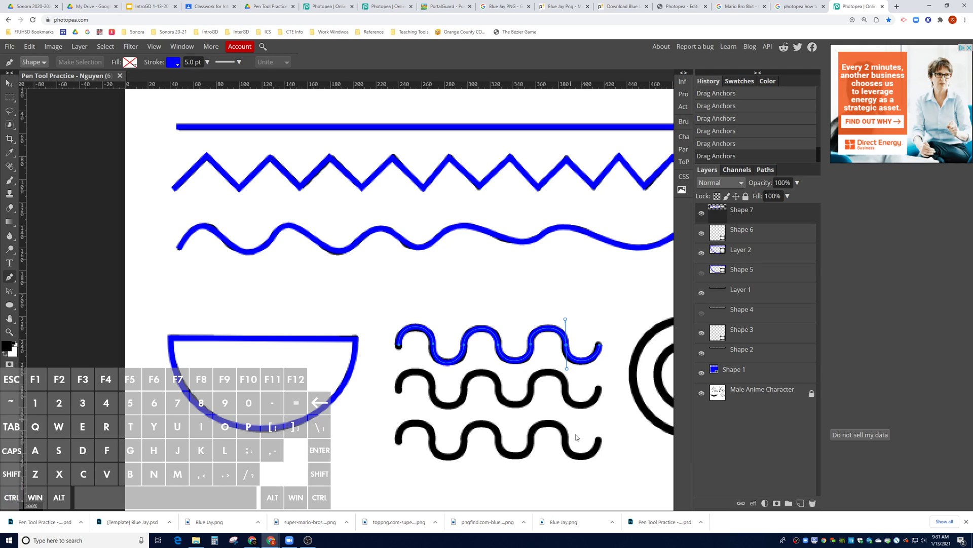
Duplicate the traced wave twice with the Move tool, placing the copies over the two waves below it
{"action": "scroll", "coordinate": [453, 371], "scroll_direction": "down", "scroll_amount": 2}
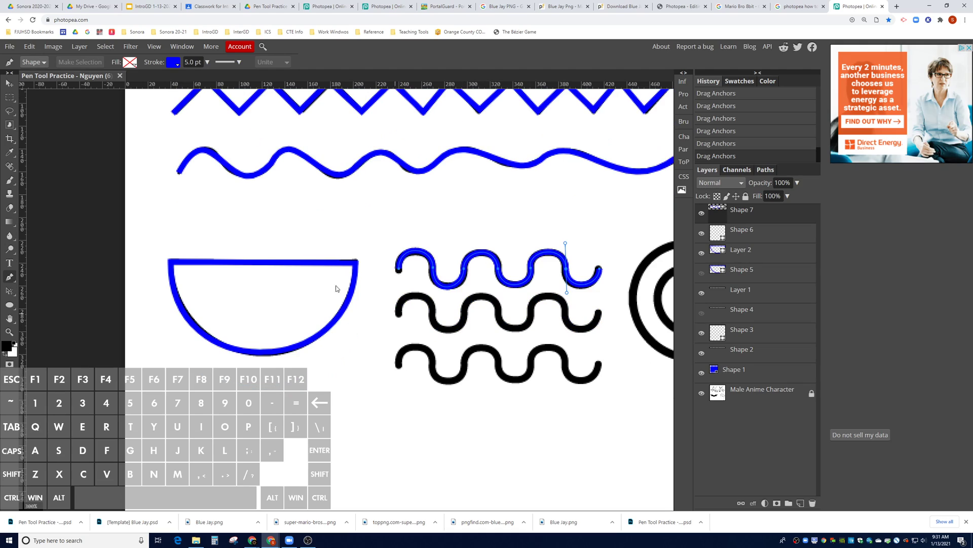
{"action": "left_click", "coordinate": [9, 83]}
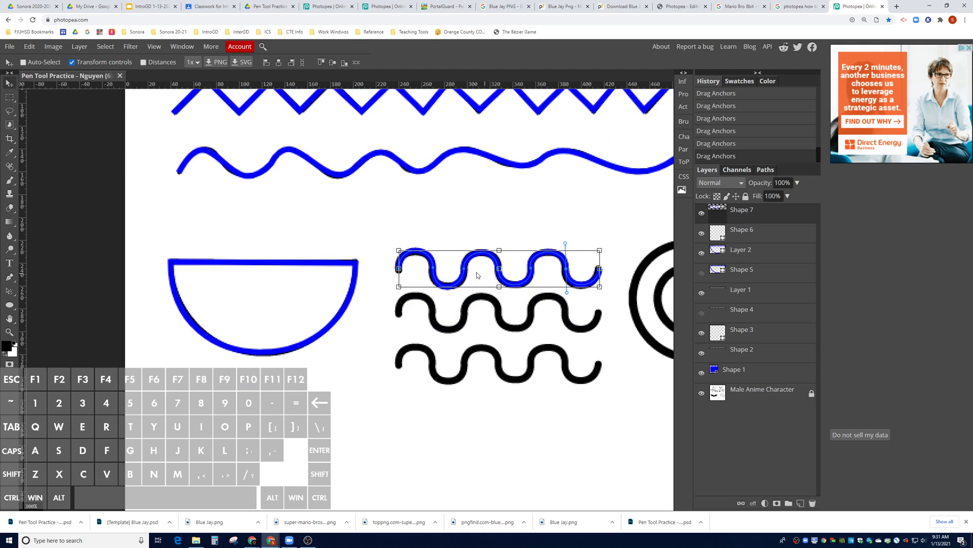
{"action": "left_click_drag", "start_coordinate": [467, 270], "coordinate": [467, 363]}
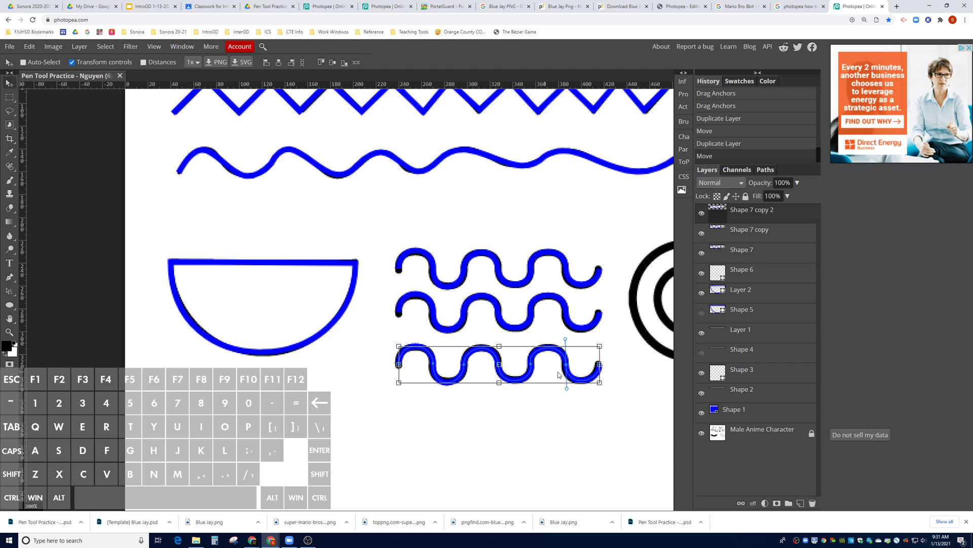
{"action": "key", "text": "space"}
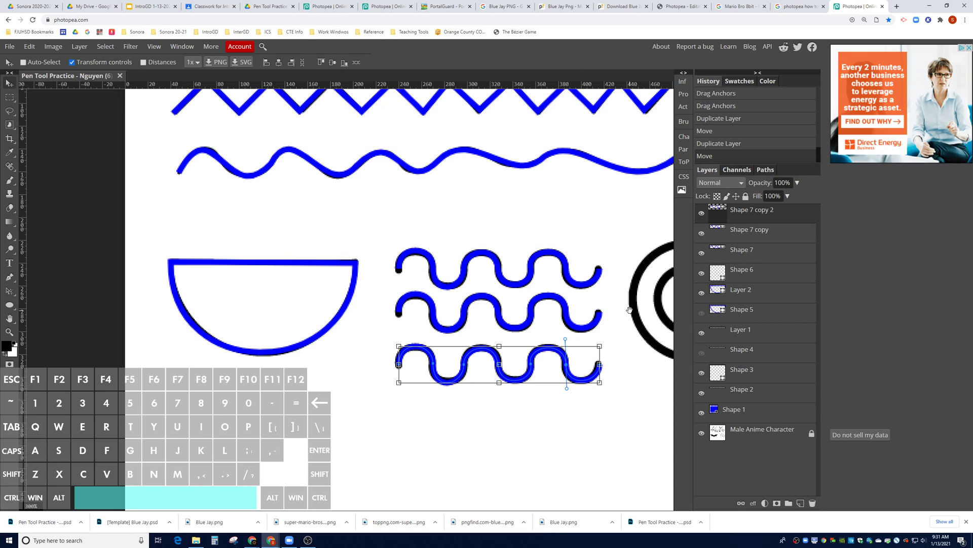
{"action": "left_click_drag", "start_coordinate": [629, 309], "coordinate": [330, 327]}
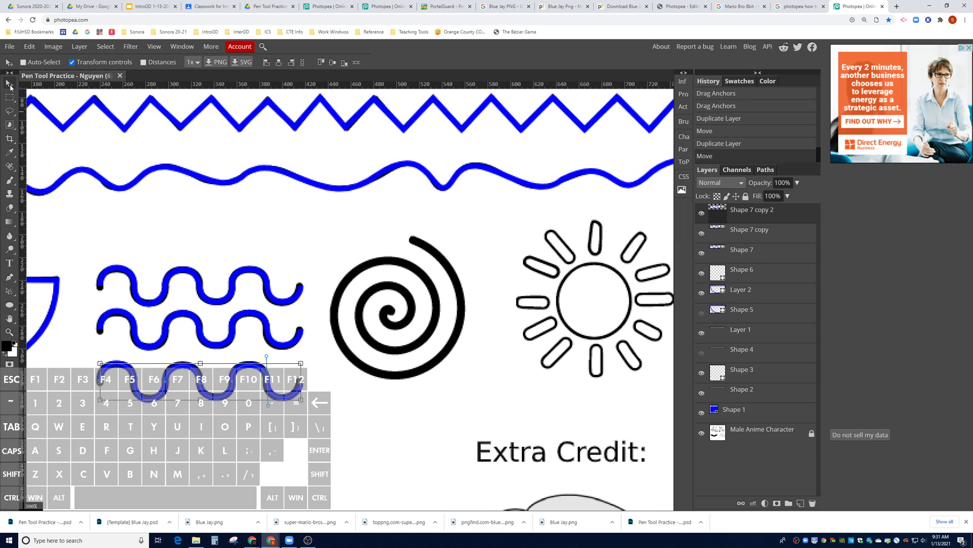
Try starting the spiral's path at its center with the Pen tool while the third wave is still selected, and undo the added segment
{"action": "left_click", "coordinate": [9, 277]}
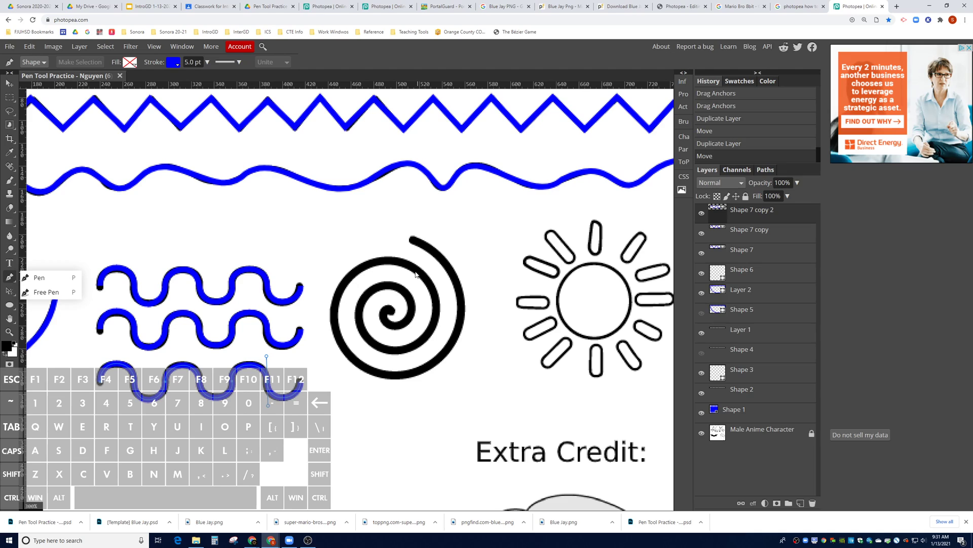
{"action": "left_click", "coordinate": [38, 280]}
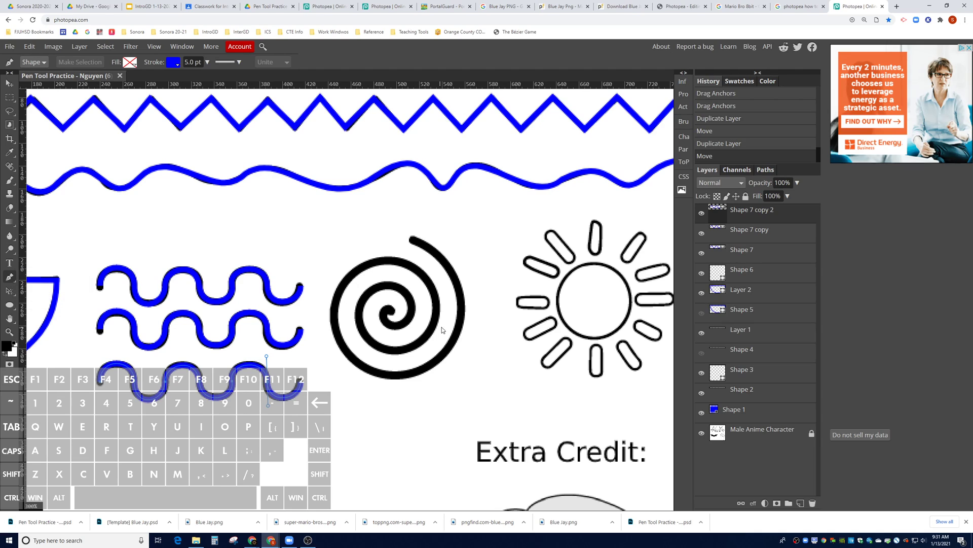
{"action": "left_click", "coordinate": [391, 315]}
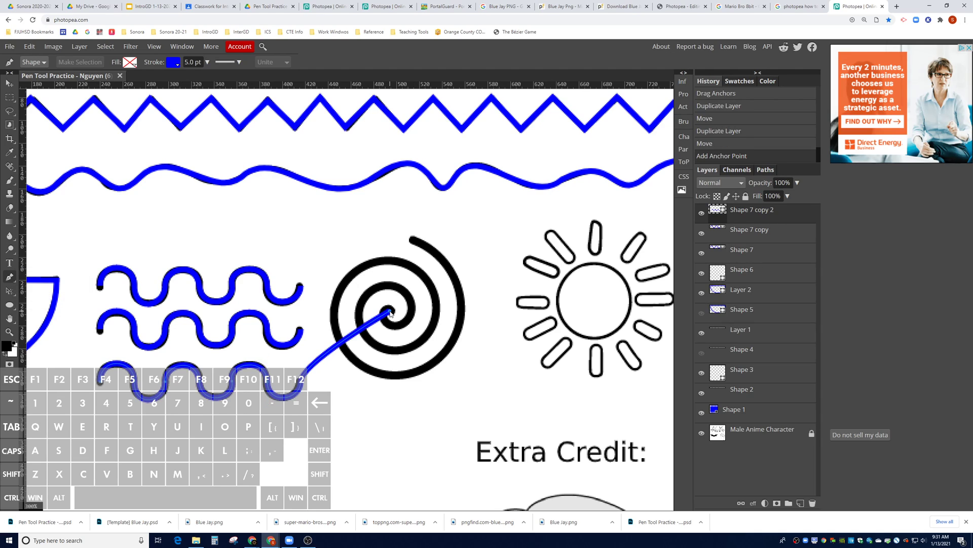
{"action": "key", "text": "ctrl+z"}
{"action": "key", "text": "ctrl+z"}
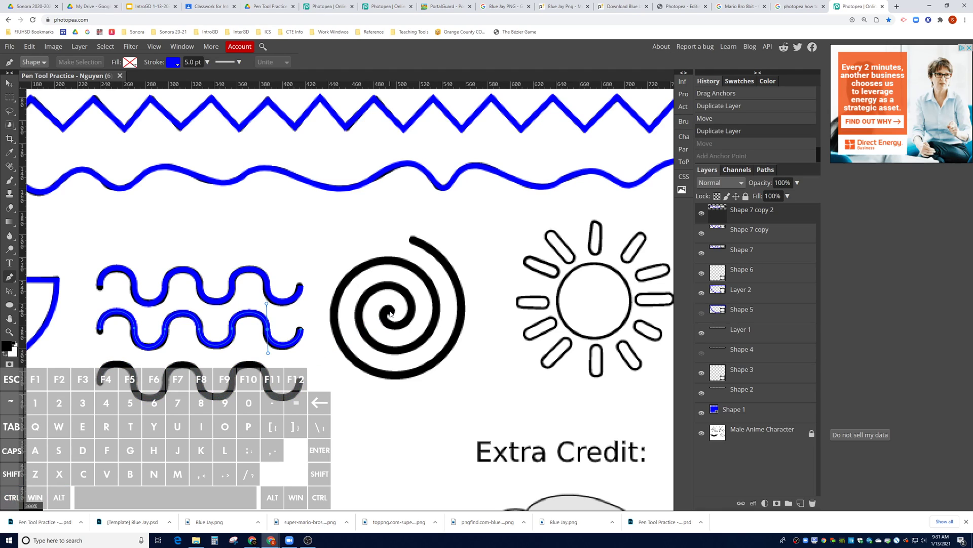
{"action": "left_click", "coordinate": [710, 145]}
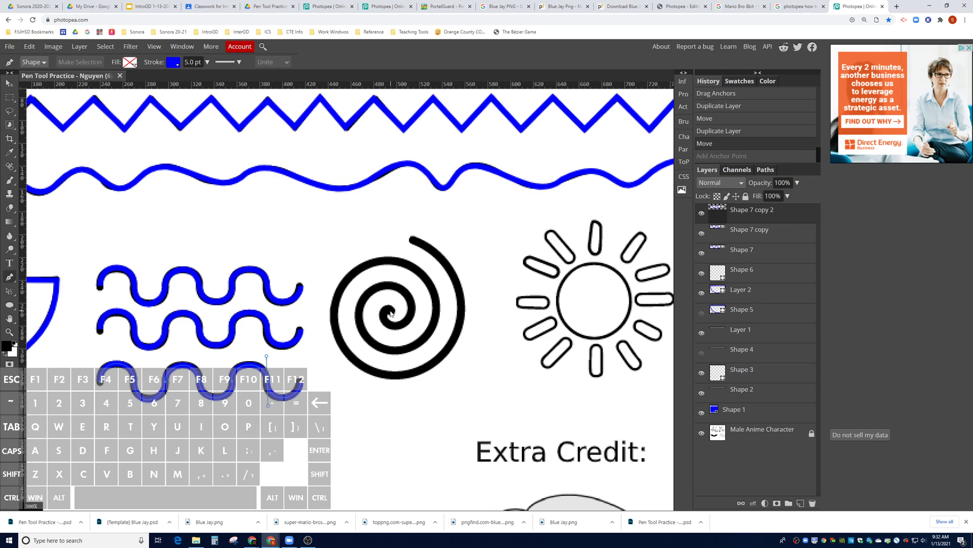
Deselect the wave, try opening the spiral at its center with a straight and a curved segment, and undo both attempts
{"action": "key", "text": "ctrl"}
{"action": "left_click", "coordinate": [391, 312]}
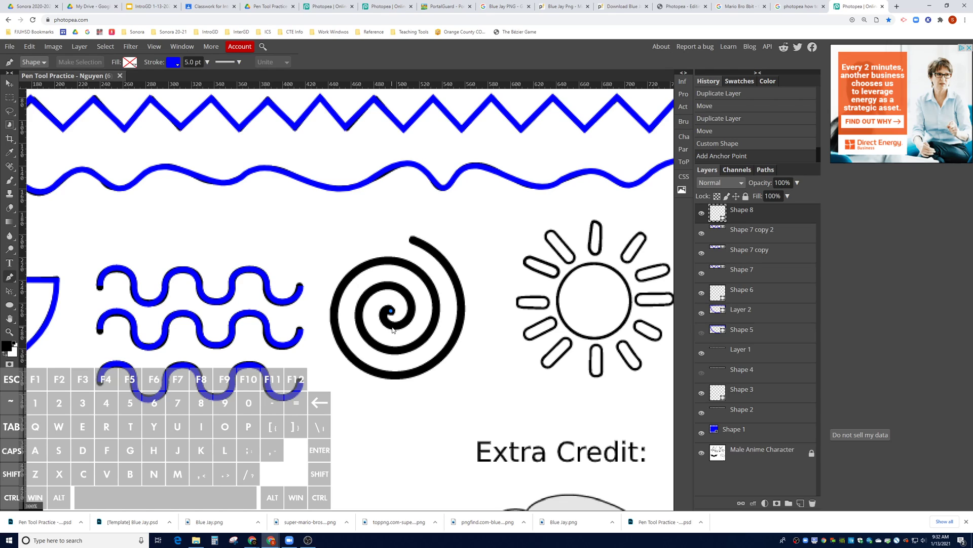
{"action": "left_click", "coordinate": [393, 328]}
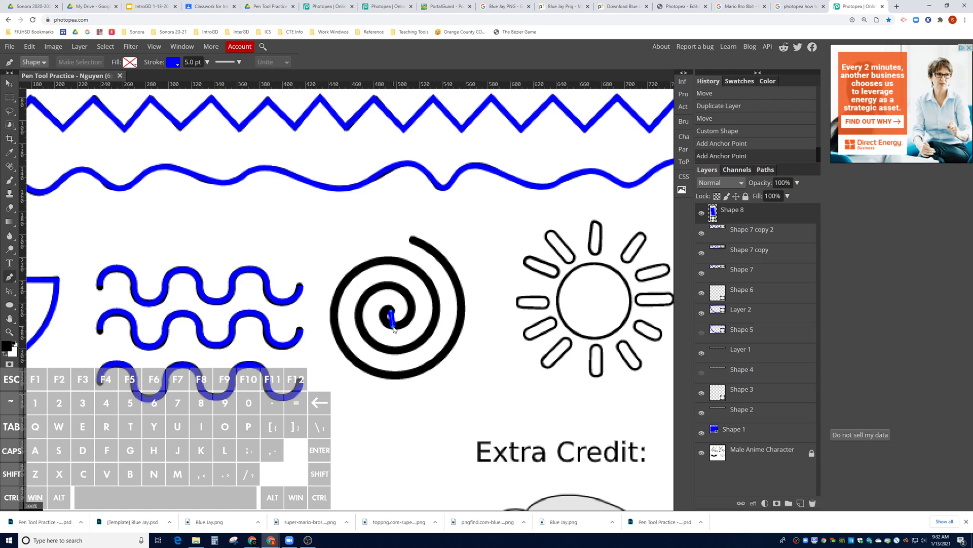
{"action": "key", "text": "ctrl+z"}
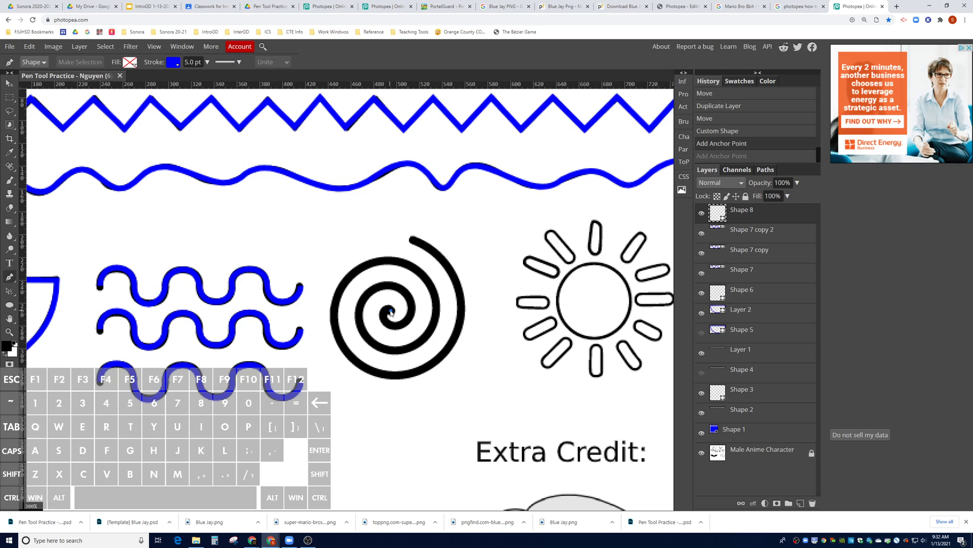
{"action": "key", "text": "ctrl+z"}
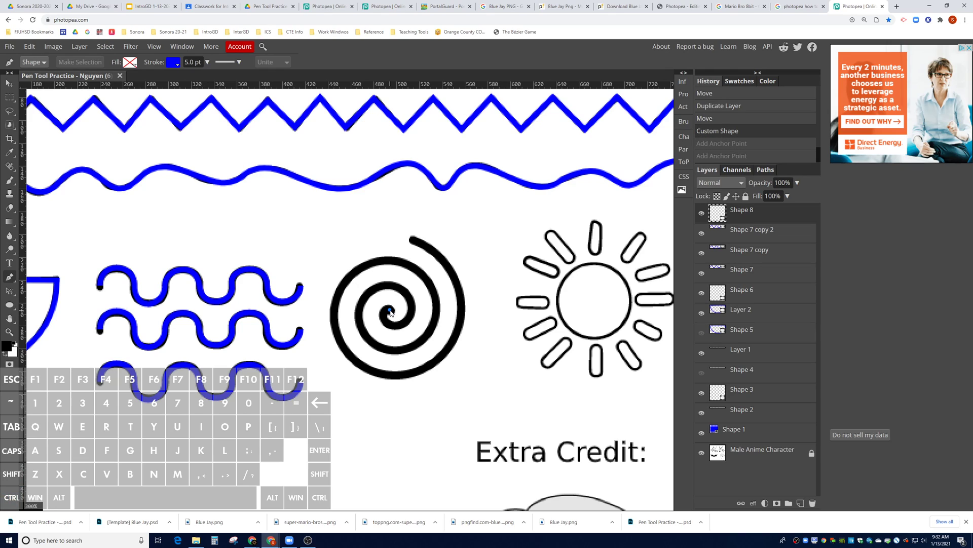
{"action": "left_click_drag", "start_coordinate": [390, 313], "coordinate": [412, 321]}
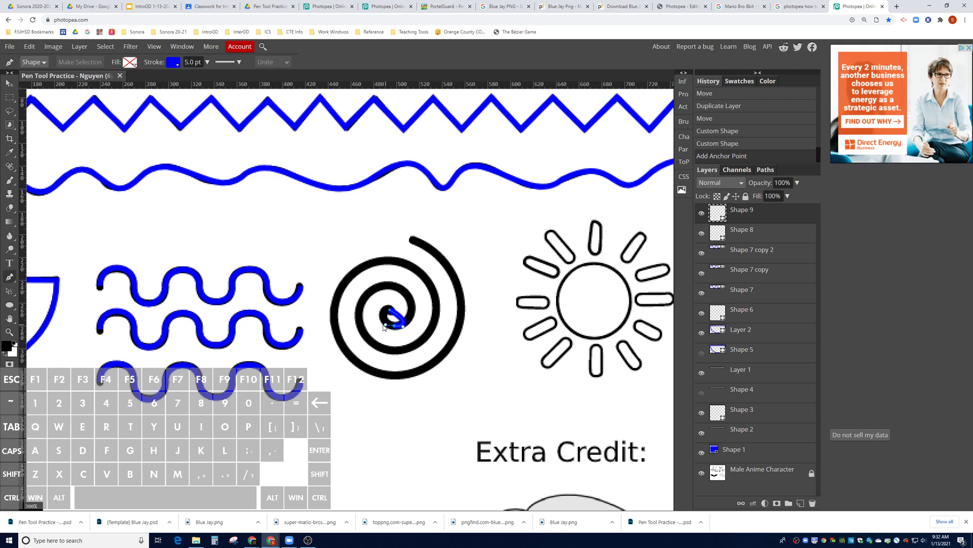
{"action": "left_click_drag", "start_coordinate": [395, 327], "coordinate": [387, 350]}
{"action": "key", "text": "ctrl+z"}
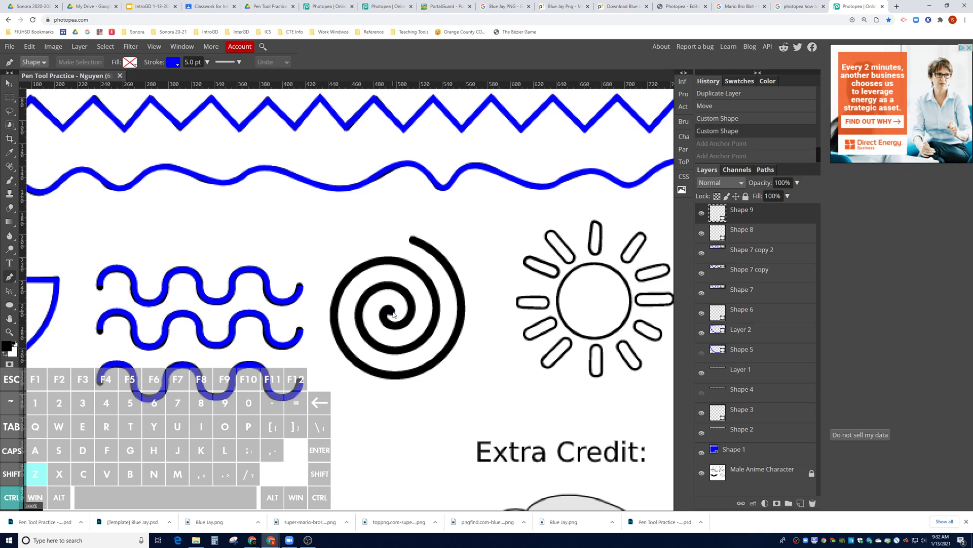
Trace the spiral from its center to its outer end with curved Pen anchors at the top and bottom of each turn, using mostly horizontal handles
{"action": "left_click_drag", "start_coordinate": [390, 310], "coordinate": [411, 328]}
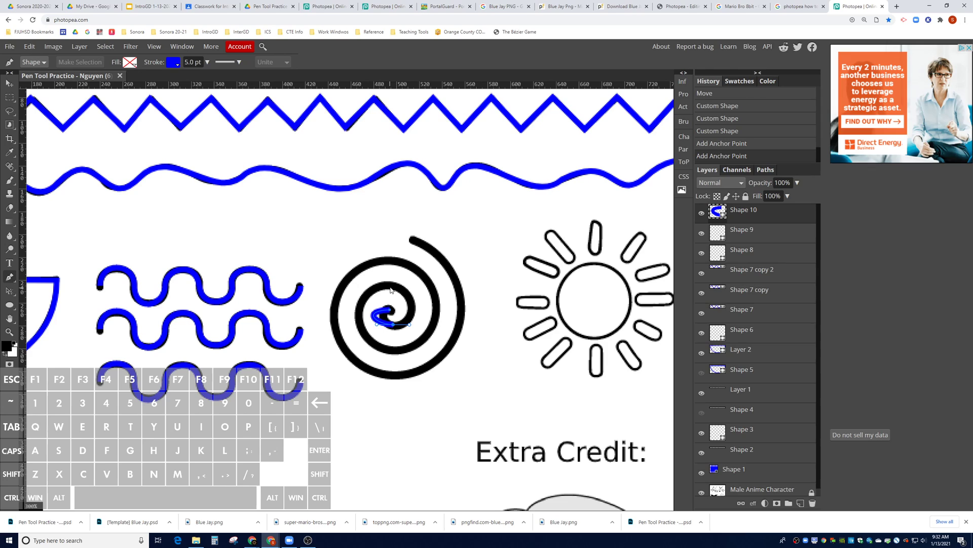
{"action": "left_click_drag", "start_coordinate": [390, 287], "coordinate": [357, 289]}
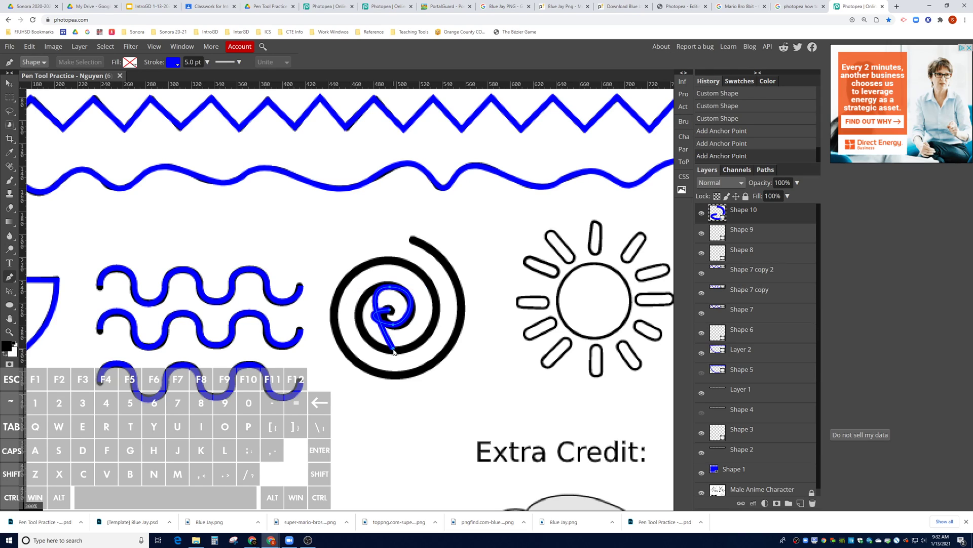
{"action": "left_click_drag", "start_coordinate": [394, 349], "coordinate": [439, 346]}
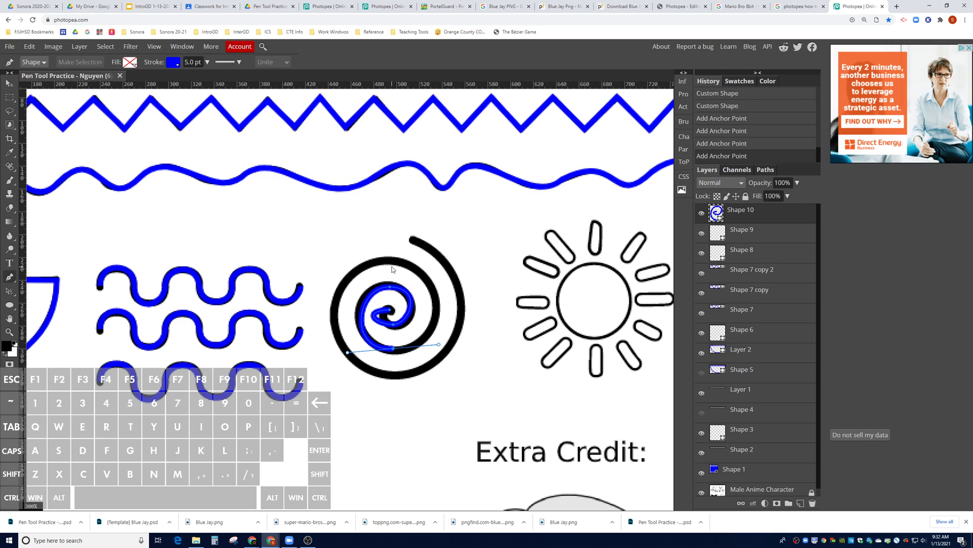
{"action": "left_click_drag", "start_coordinate": [391, 262], "coordinate": [327, 263]}
{"action": "key", "text": "shift"}
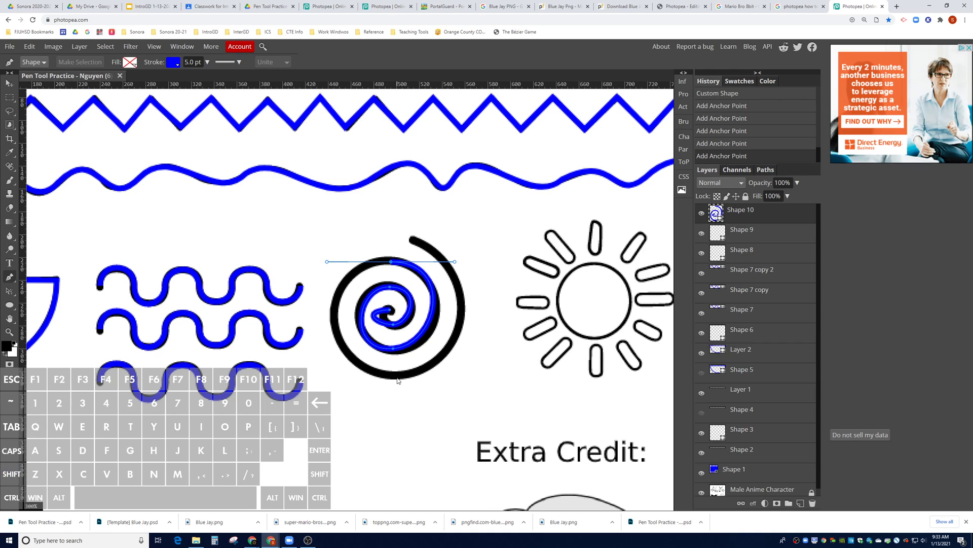
{"action": "left_click_drag", "start_coordinate": [396, 377], "coordinate": [482, 377]}
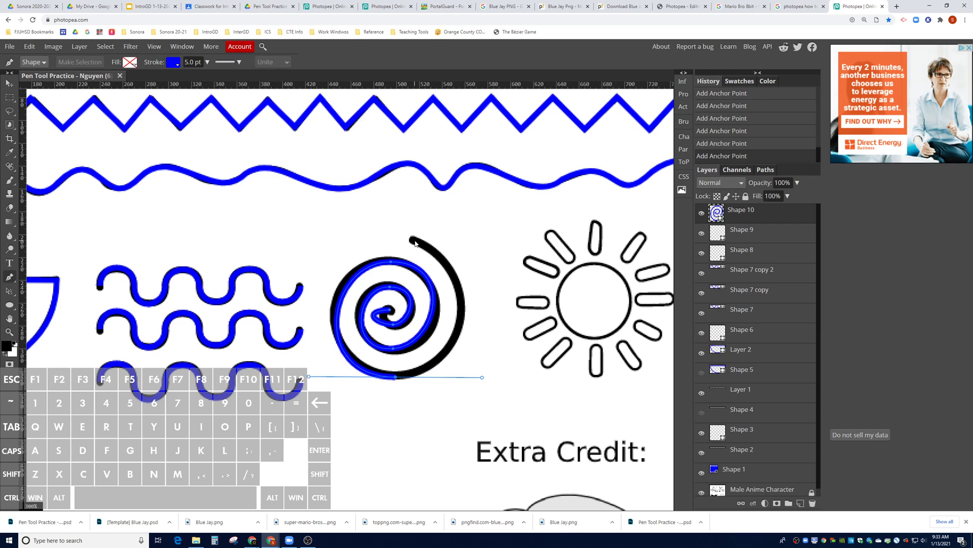
{"action": "left_click_drag", "start_coordinate": [415, 242], "coordinate": [346, 225]}
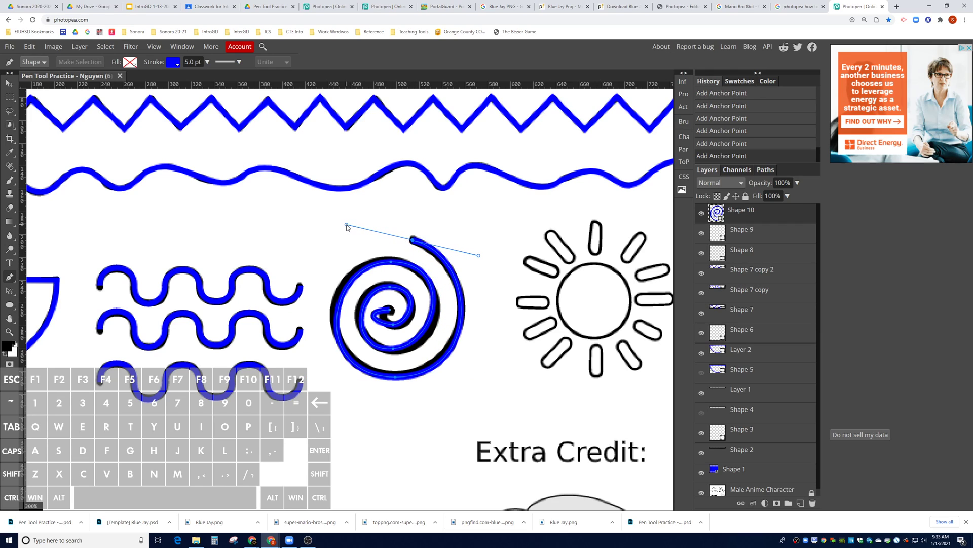
Adjust the anchors and handles of the spiral's innermost turn so the blue curve follows the black line from the center
{"action": "left_click", "coordinate": [390, 310], "text": "ctrl"}
{"action": "left_click_drag", "start_coordinate": [371, 314], "coordinate": [395, 327]}
{"action": "left_click", "coordinate": [411, 327], "text": "ctrl"}
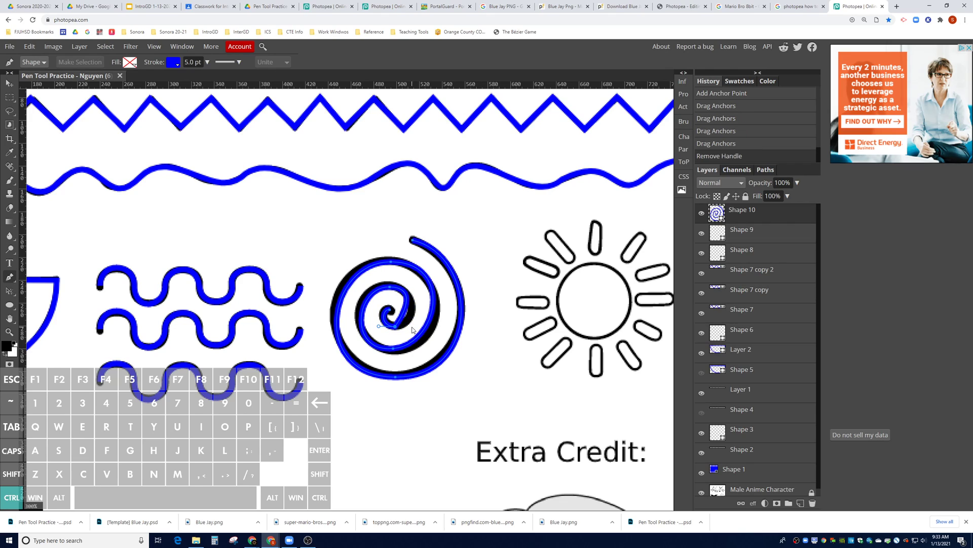
{"action": "key", "text": "ctrl+z"}
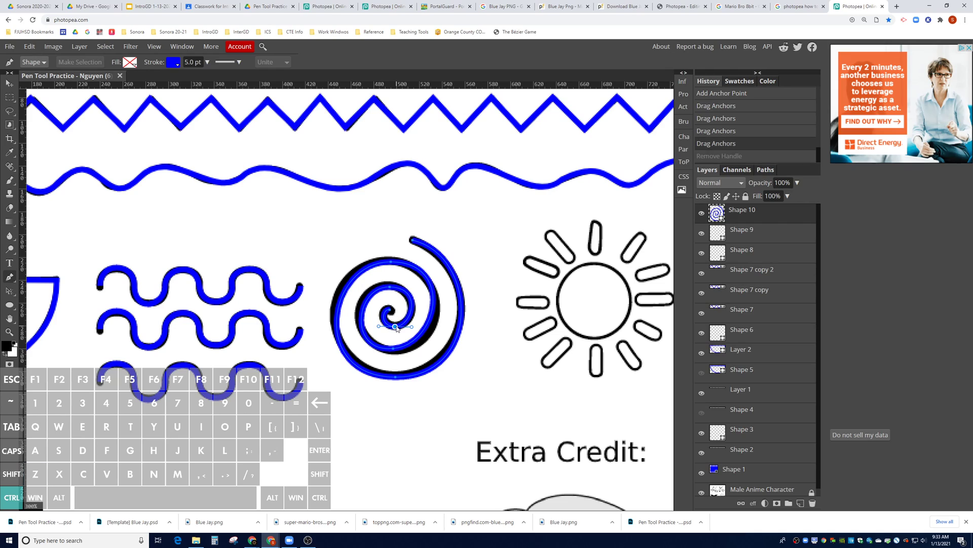
{"action": "left_click_drag", "start_coordinate": [412, 328], "coordinate": [414, 326]}
{"action": "left_click_drag", "start_coordinate": [390, 288], "coordinate": [419, 285]}
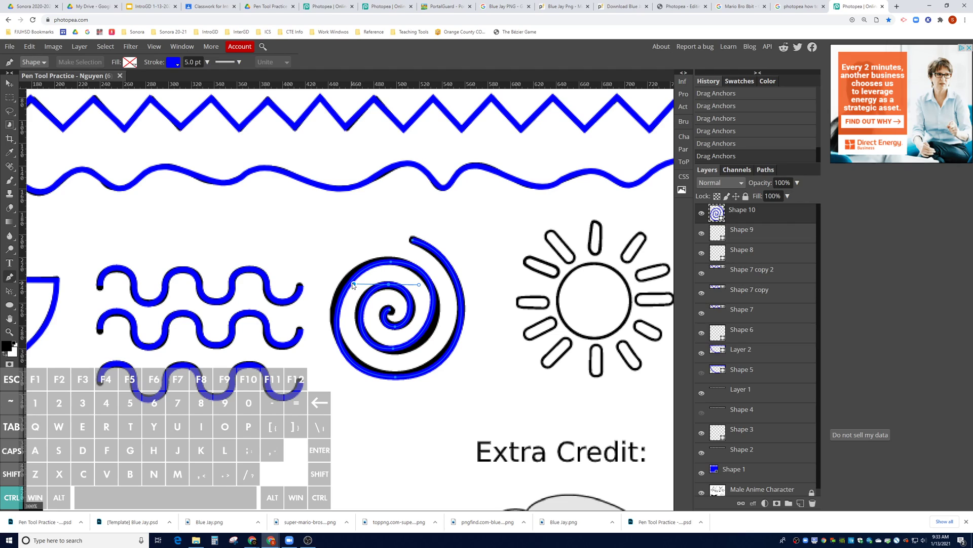
{"action": "left_click_drag", "start_coordinate": [354, 284], "coordinate": [351, 283]}
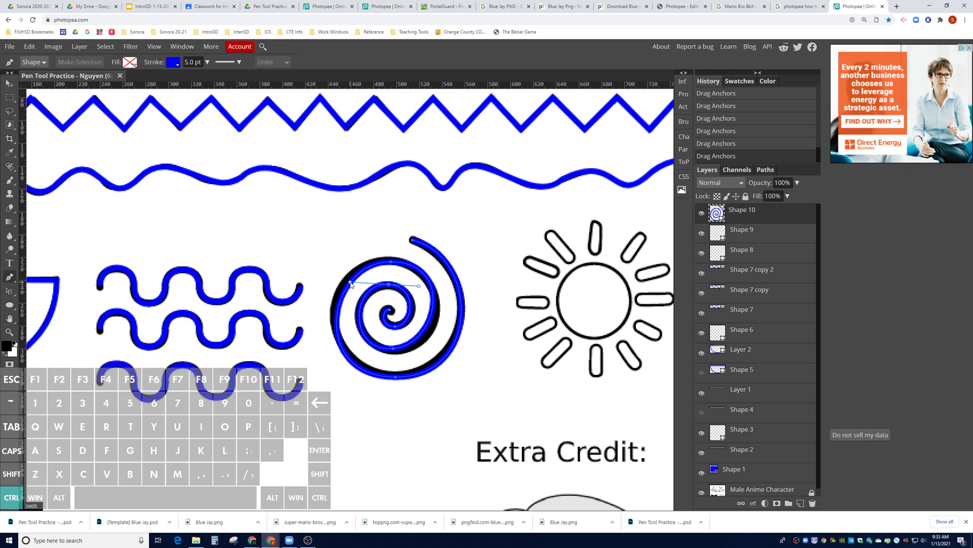
Reshape the spiral's middle and outer turns by repositioning their top and bottom anchors and handles to cover the black line
{"action": "left_click", "coordinate": [395, 353]}
{"action": "left_click_drag", "start_coordinate": [395, 352], "coordinate": [445, 353]}
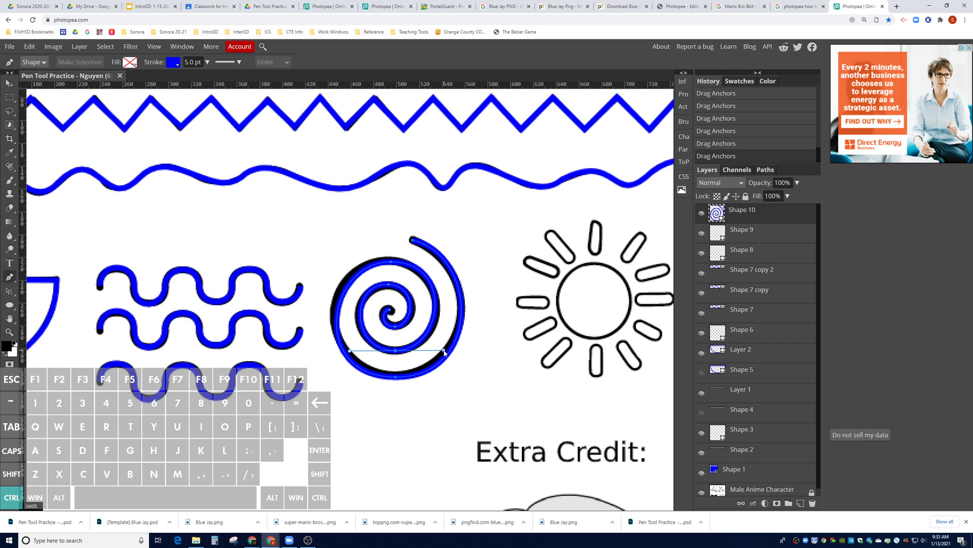
{"action": "left_click", "coordinate": [391, 263]}
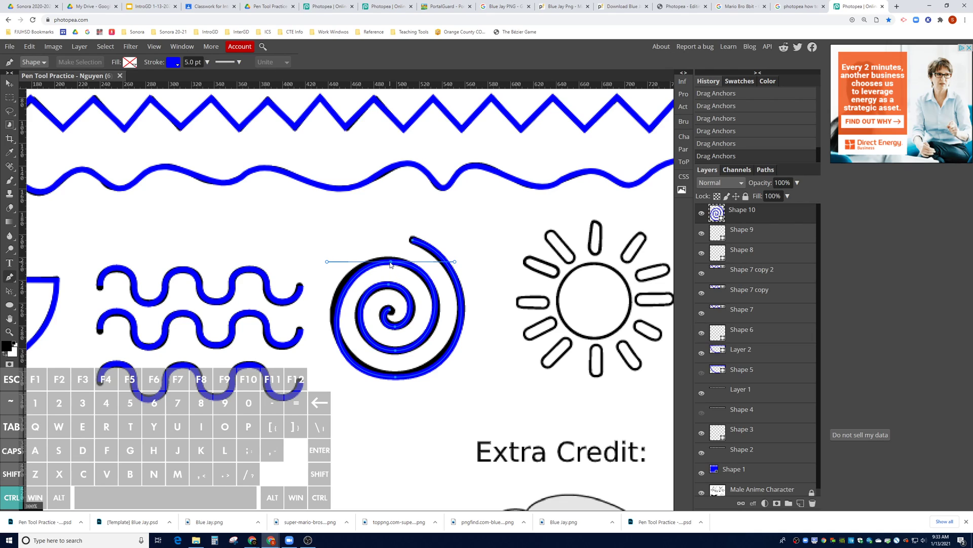
{"action": "left_click_drag", "start_coordinate": [455, 263], "coordinate": [460, 265]}
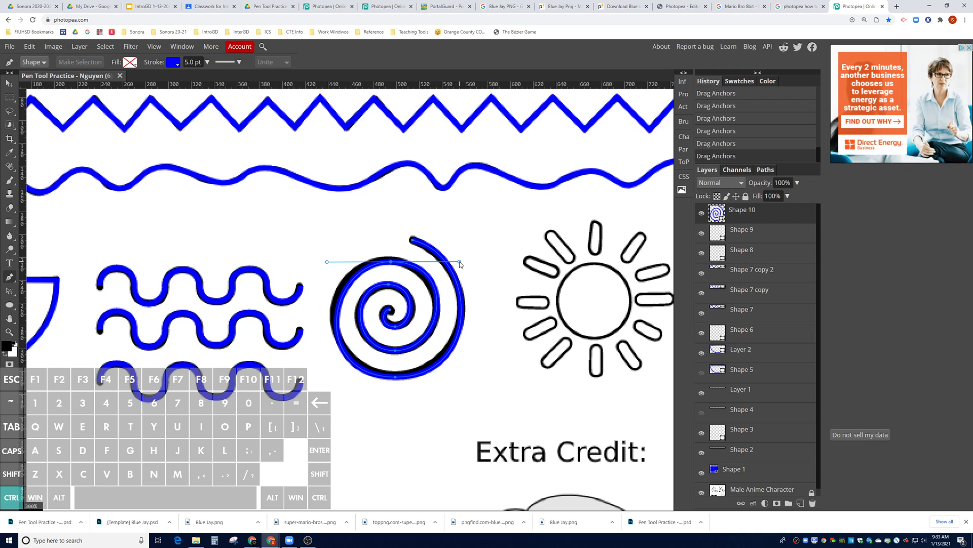
{"action": "key", "text": "ctrl+z"}
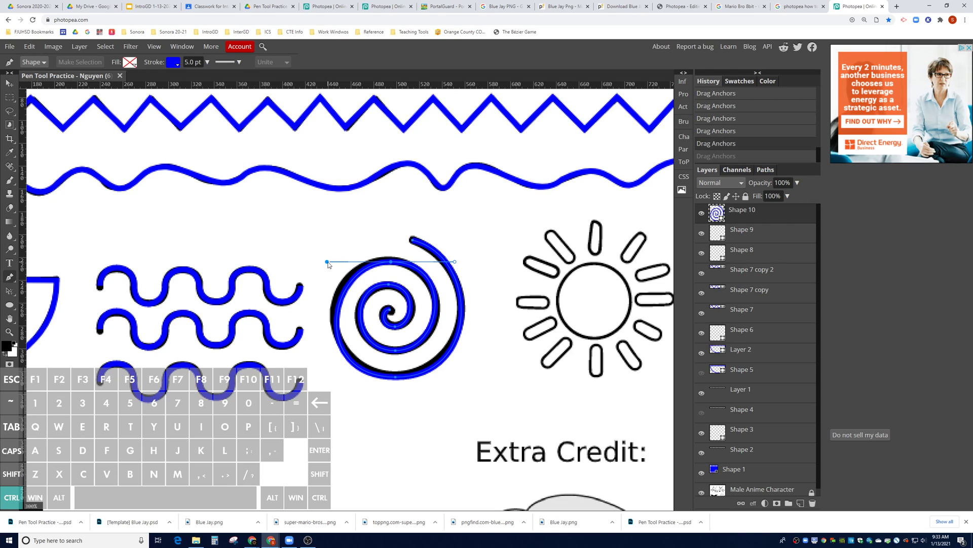
{"action": "left_click_drag", "start_coordinate": [328, 264], "coordinate": [323, 252]}
{"action": "left_click_drag", "start_coordinate": [395, 378], "coordinate": [310, 373]}
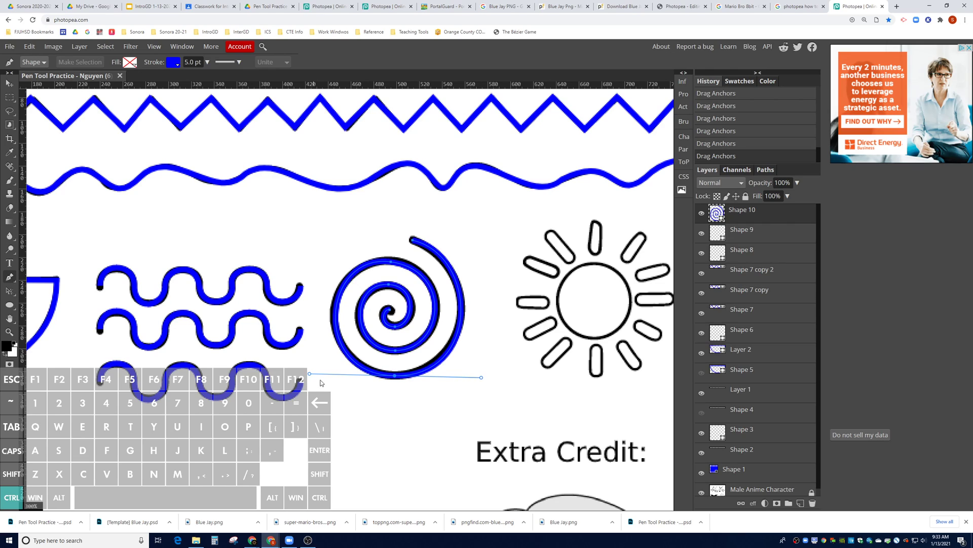
{"action": "left_click_drag", "start_coordinate": [481, 377], "coordinate": [483, 373]}
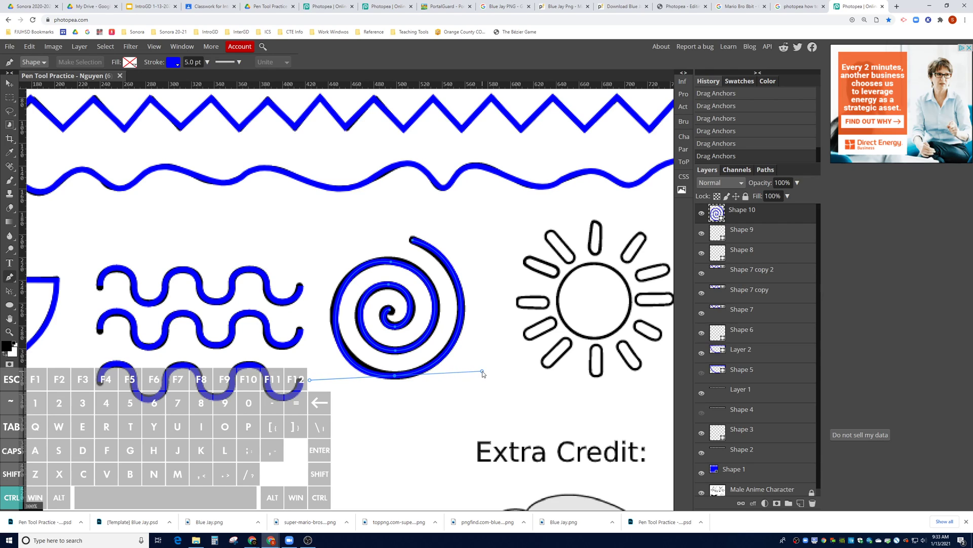
{"action": "left_click_drag", "start_coordinate": [310, 380], "coordinate": [310, 372]}
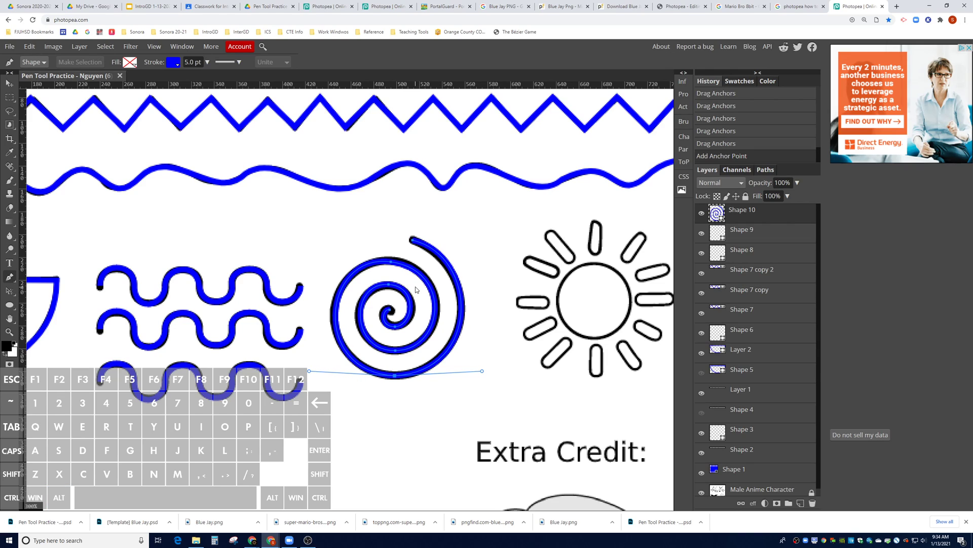
Fine-tune both handles of the anchor at the top of the spiral's outer turn to match the black outline
{"action": "left_click", "coordinate": [390, 262], "text": "ctrl"}
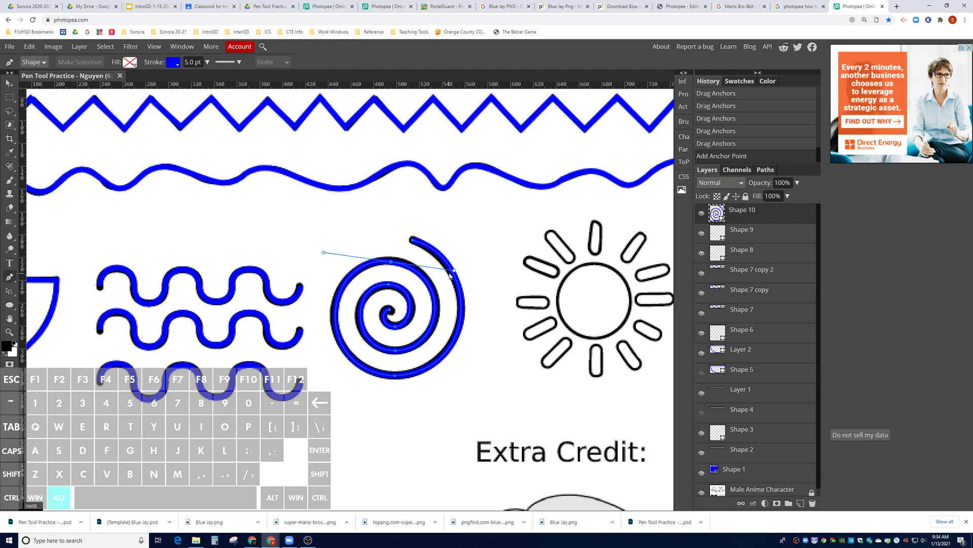
{"action": "left_click_drag", "start_coordinate": [454, 271], "coordinate": [454, 265]}
{"action": "key", "text": "ctrl+z"}
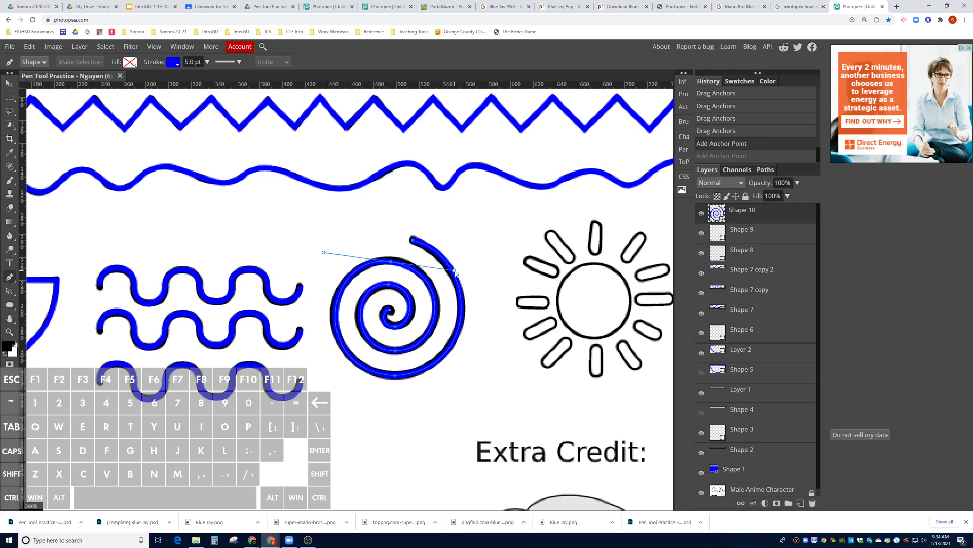
{"action": "mouse_move", "coordinate": [455, 273]}
{"action": "left_mouse_down"}
{"action": "mouse_move", "coordinate": [447, 275]}
{"action": "mouse_move", "coordinate": [452, 264]}
{"action": "left_mouse_up"}
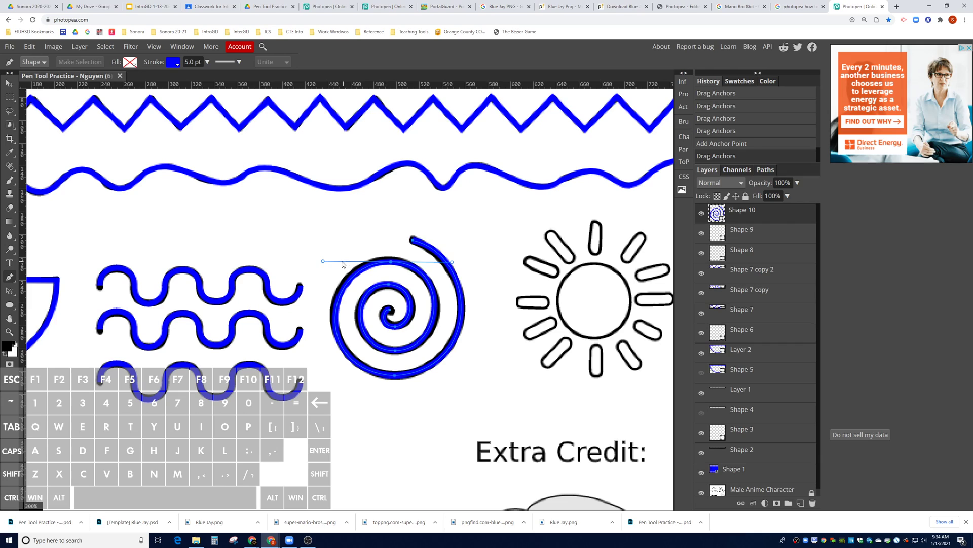
{"action": "mouse_move", "coordinate": [323, 260]}
{"action": "left_mouse_down"}
{"action": "mouse_move", "coordinate": [332, 253]}
{"action": "mouse_move", "coordinate": [323, 257]}
{"action": "left_mouse_up"}
{"action": "left_click_drag", "start_coordinate": [453, 264], "coordinate": [456, 261]}
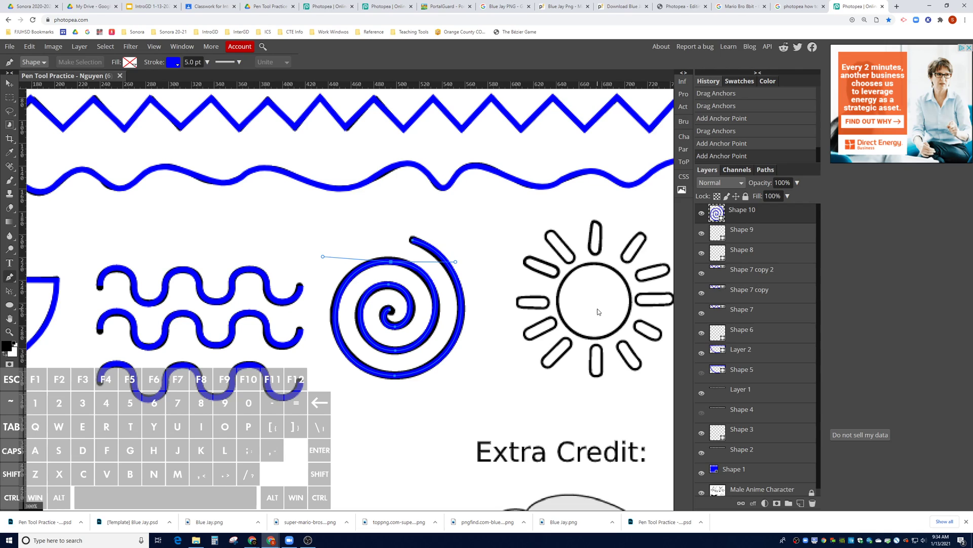
Deselect the traced spiral's path so that a separate shape can start at the sun drawing
{"action": "key", "text": "space"}
{"action": "left_click_drag", "start_coordinate": [584, 307], "coordinate": [414, 313]}
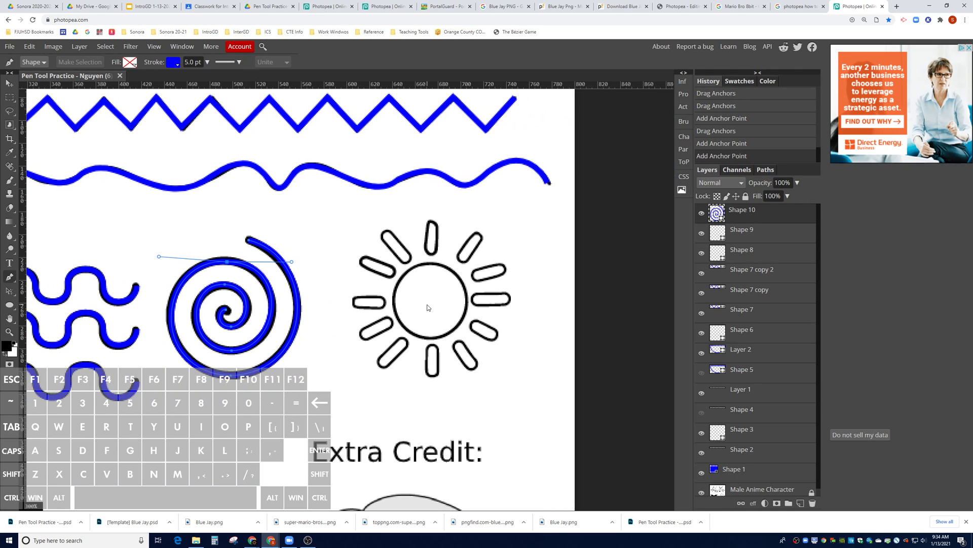
{"action": "key", "text": "ctrl"}
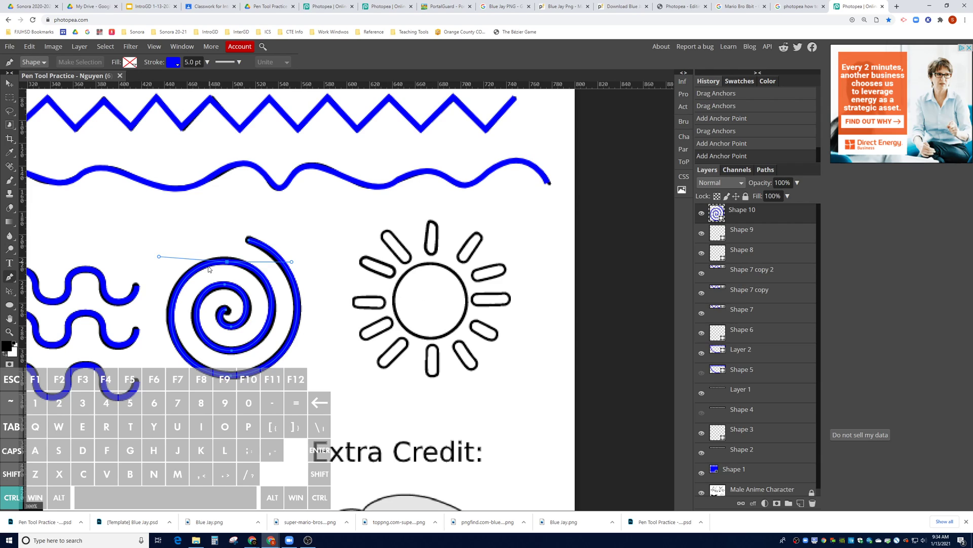
{"action": "left_click", "coordinate": [386, 290], "text": "ctrl"}
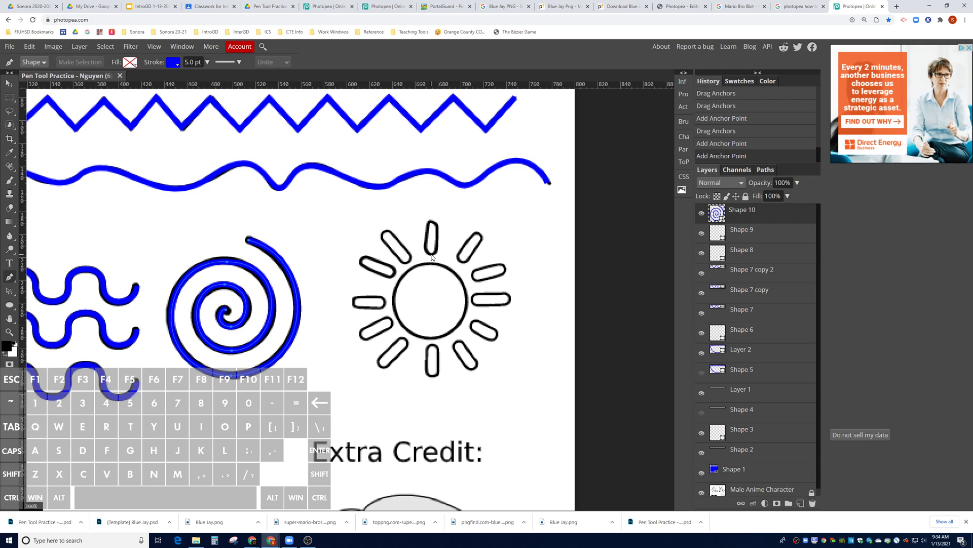
Trace the sun's top ray as a closed oval Pen path with smooth anchors at its lower and upper ends
{"action": "left_click", "coordinate": [431, 254]}
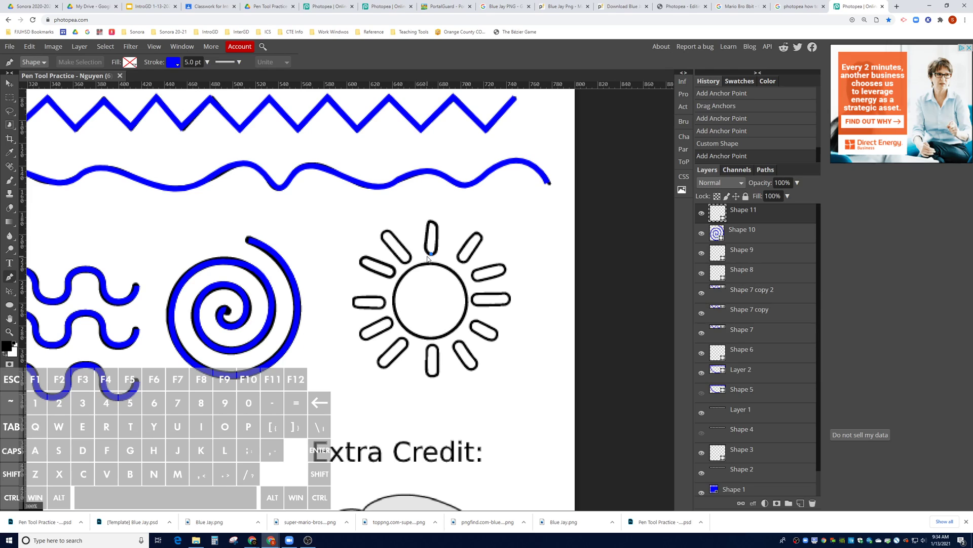
{"action": "key", "text": "ctrl+z"}
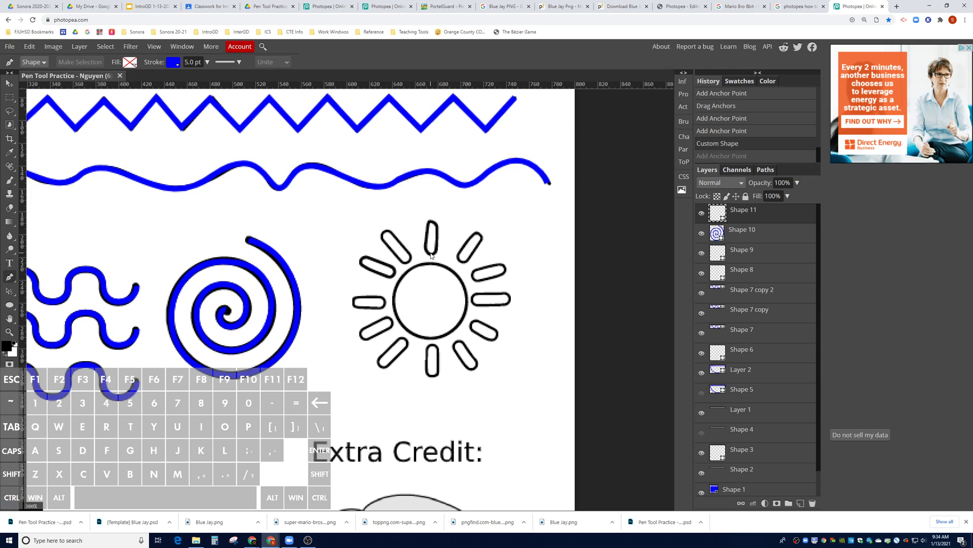
{"action": "left_click_drag", "start_coordinate": [436, 258], "coordinate": [443, 258]}
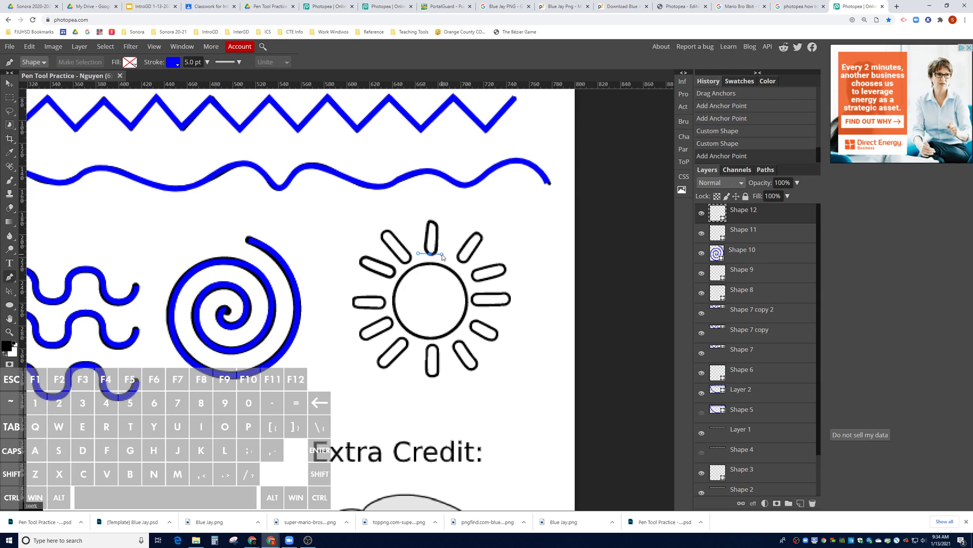
{"action": "left_click", "coordinate": [432, 222]}
{"action": "left_click_drag", "start_coordinate": [433, 222], "coordinate": [425, 222]}
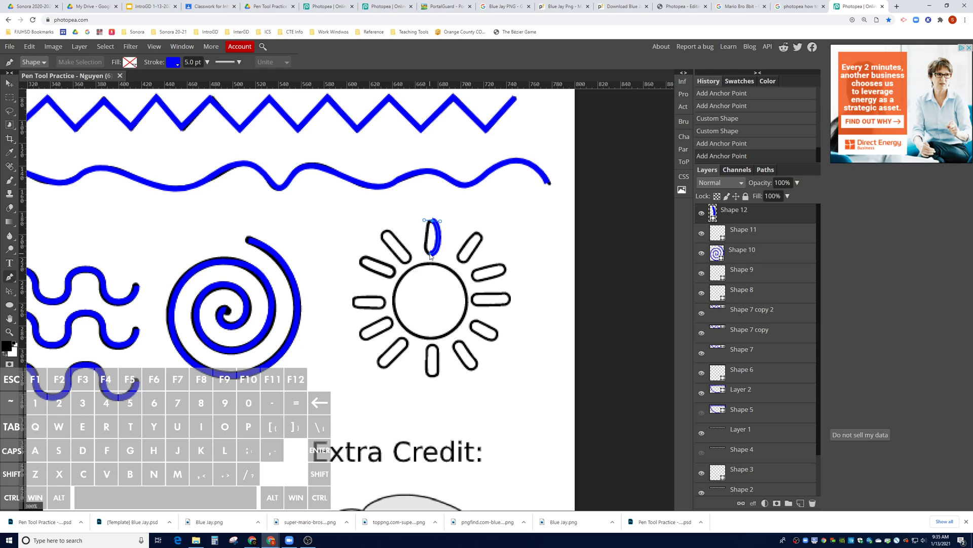
{"action": "left_click", "coordinate": [430, 255]}
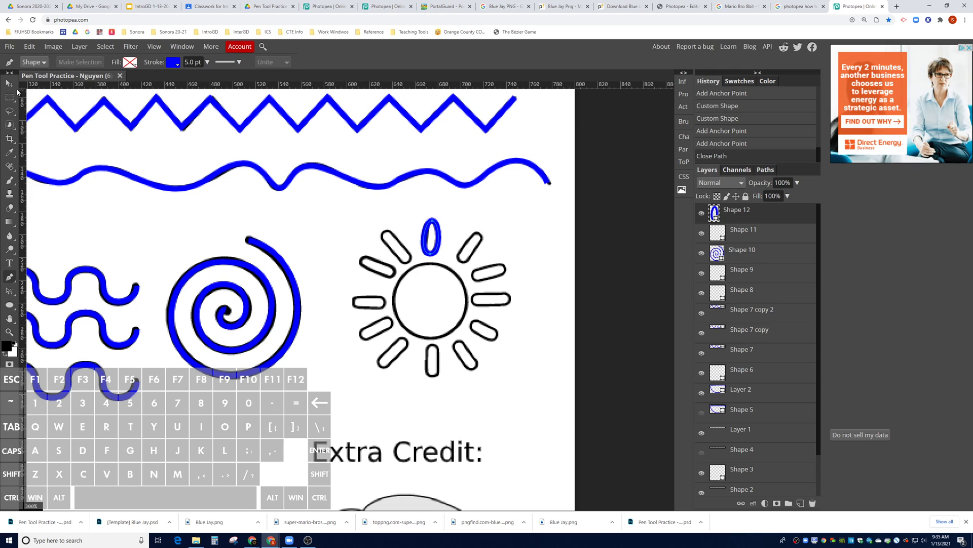
Duplicate the oval onto the sun's bottom, left and right rays, rotating the side copies 87.7° to lie horizontally
{"action": "left_click", "coordinate": [9, 83]}
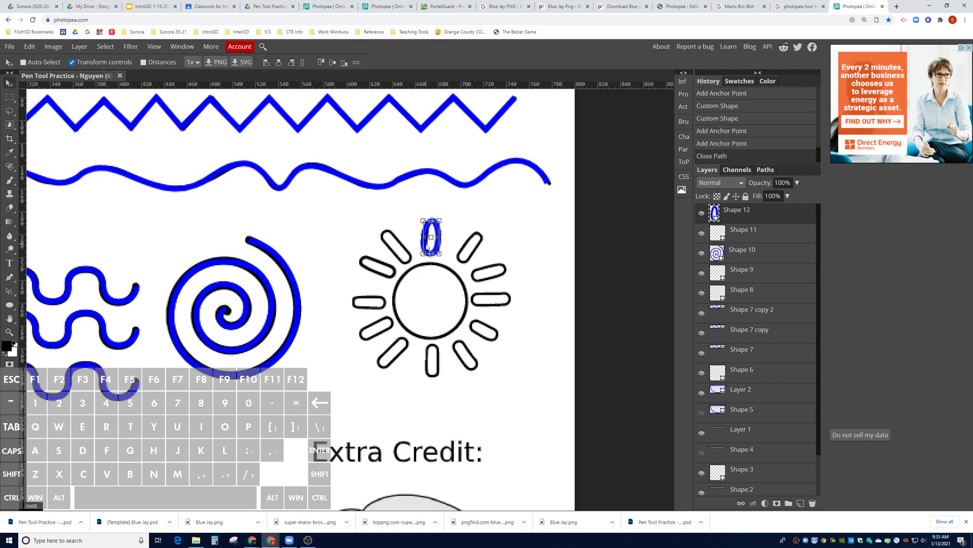
{"action": "left_click_drag", "start_coordinate": [427, 247], "coordinate": [495, 293], "text": "alt"}
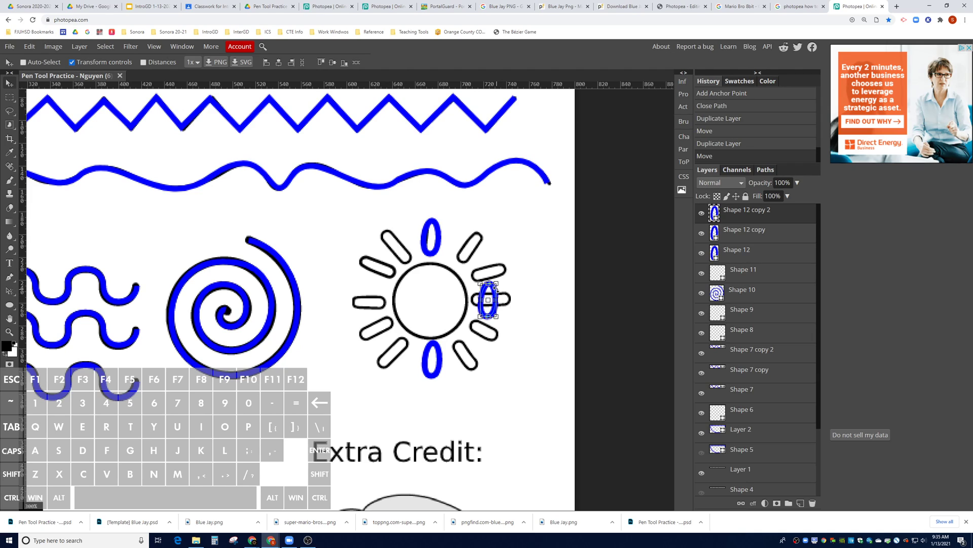
{"action": "mouse_move", "coordinate": [502, 284]}
{"action": "left_mouse_down"}
{"action": "mouse_move", "coordinate": [505, 313]}
{"action": "mouse_move", "coordinate": [502, 298]}
{"action": "left_mouse_up"}
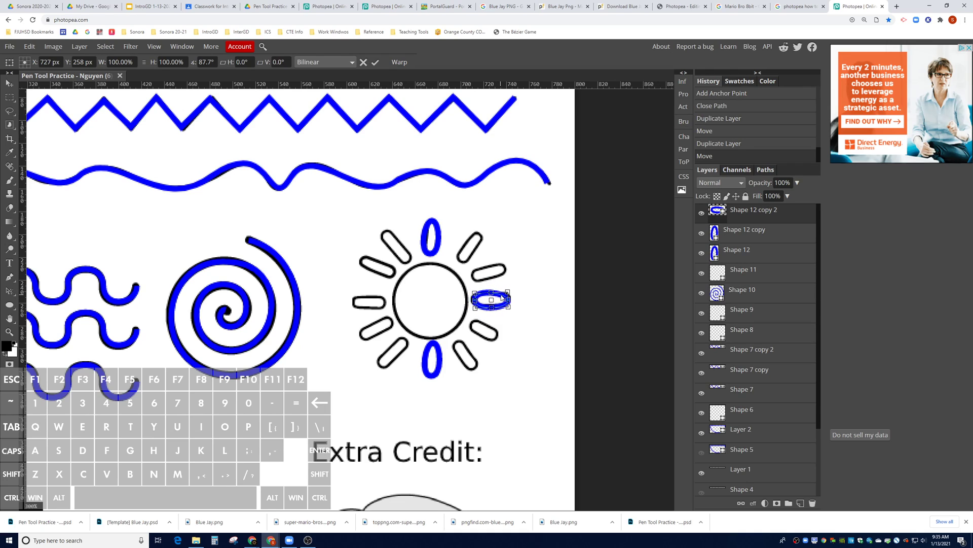
{"action": "key", "text": "alt"}
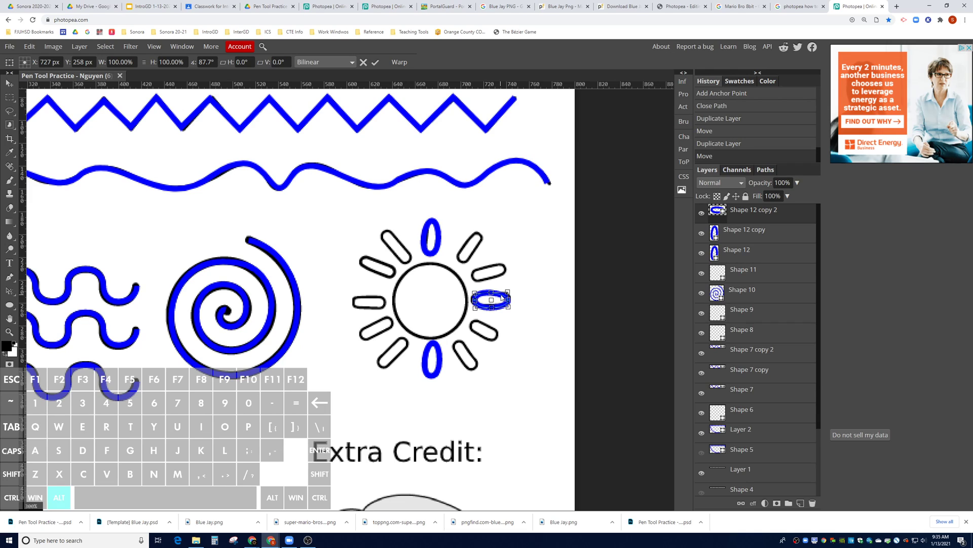
{"action": "left_click_drag", "start_coordinate": [502, 298], "coordinate": [381, 299]}
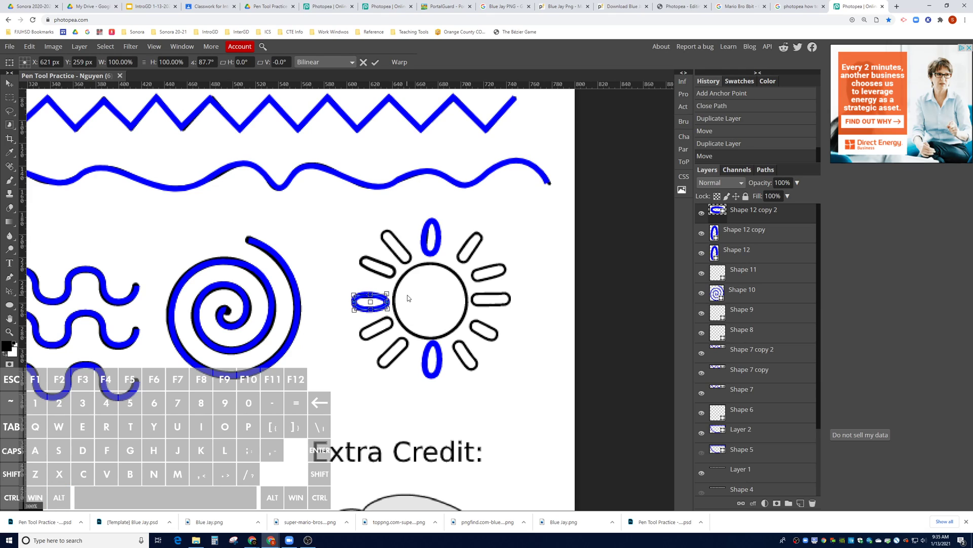
{"action": "left_click", "coordinate": [10, 82]}
{"action": "left_click_drag", "start_coordinate": [383, 299], "coordinate": [501, 299]}
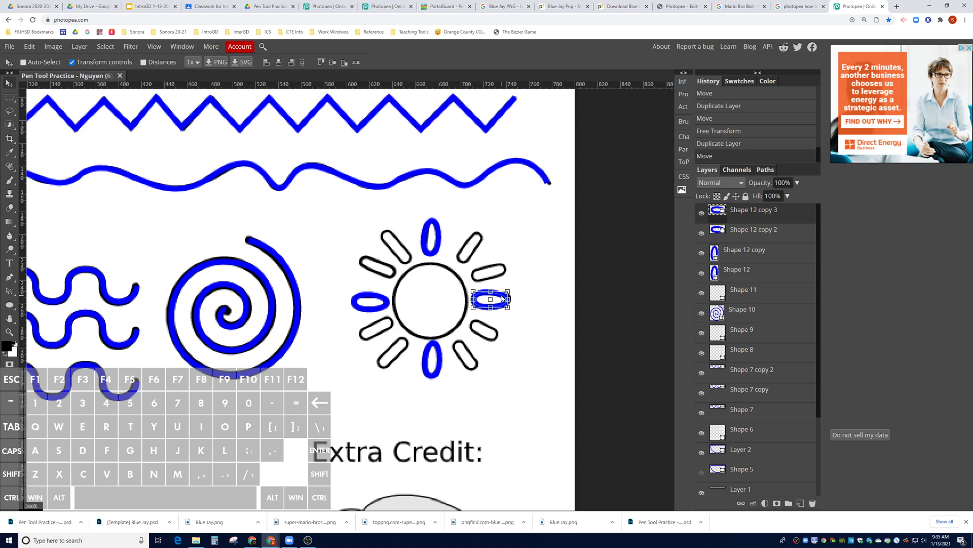
Duplicate the horizontal oval onto the ray just right of the top one and rotate it -58.7° to match
{"action": "left_click_drag", "start_coordinate": [503, 299], "coordinate": [462, 225]}
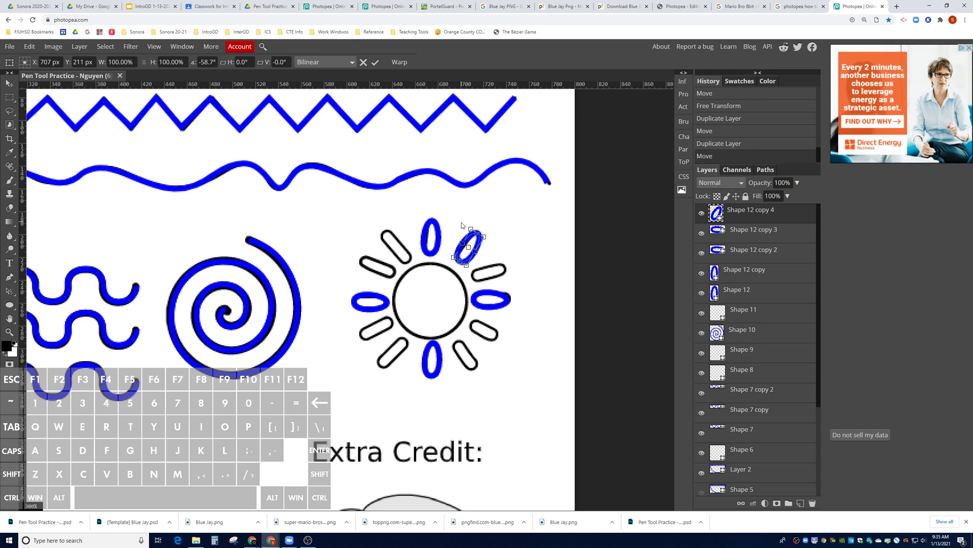
{"action": "left_click_drag", "start_coordinate": [469, 241], "coordinate": [470, 243]}
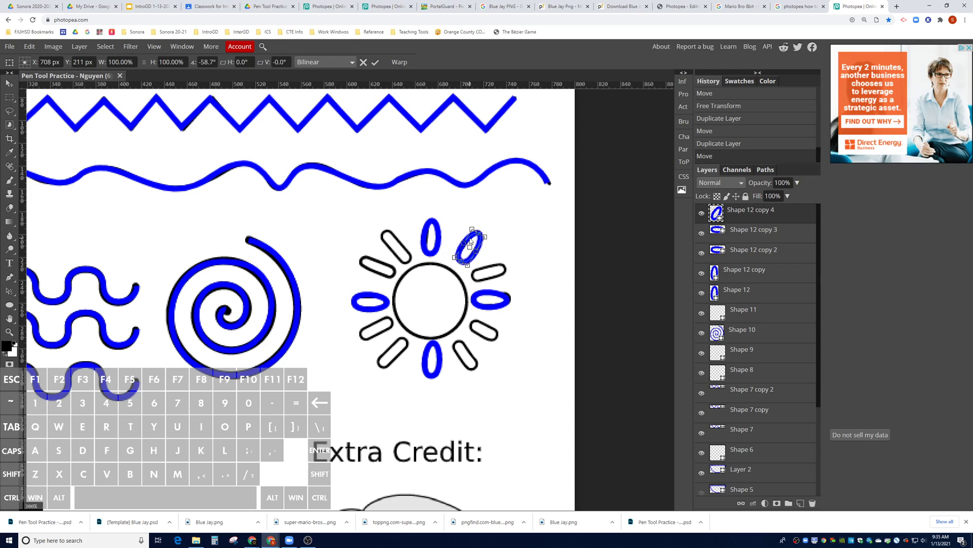
{"action": "left_click", "coordinate": [9, 83]}
Duplicate the slanted oval onto the ray just left of the sun's bottom ray and rotate it 8.1°
{"action": "key", "text": "alt"}
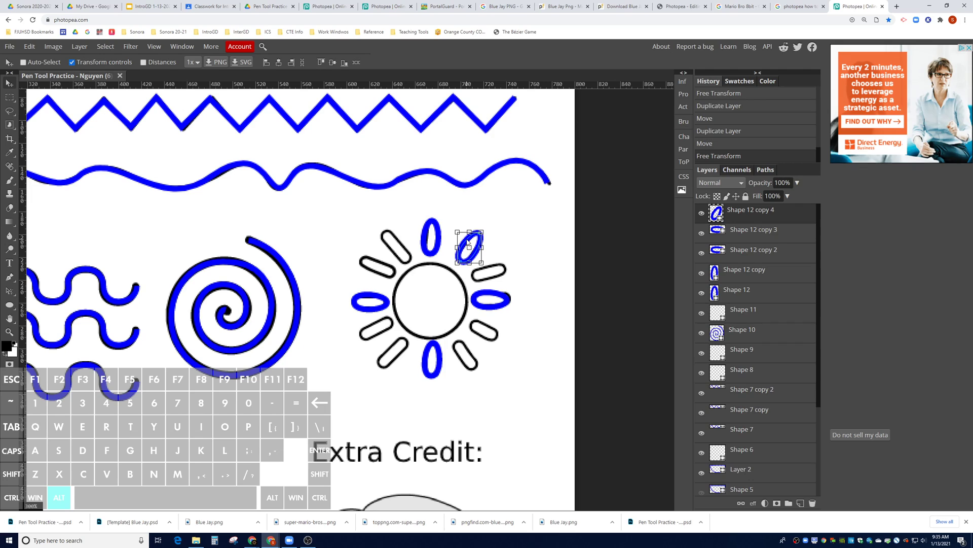
{"action": "left_click_drag", "start_coordinate": [469, 242], "coordinate": [401, 338]}
{"action": "key", "text": "ctrl+t"}
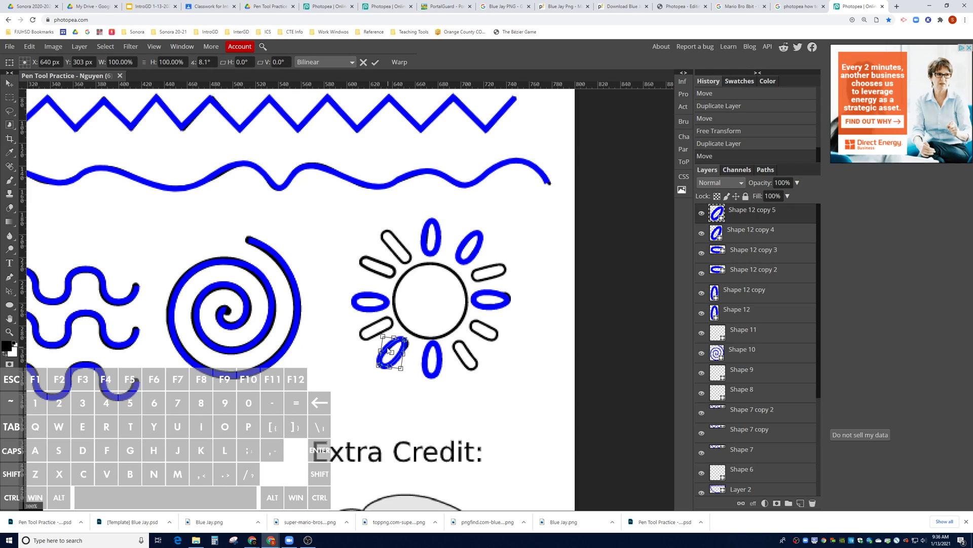
{"action": "key", "text": "alt"}
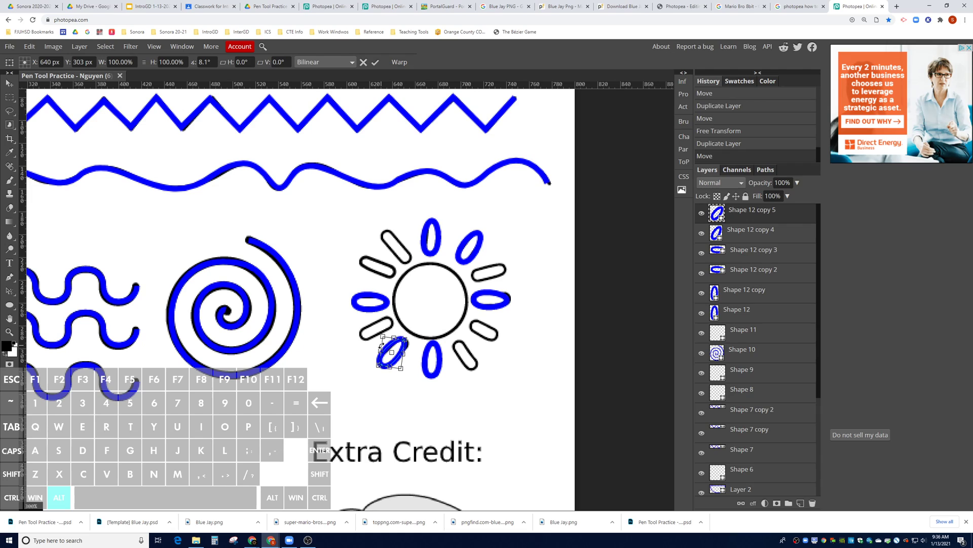
{"action": "key", "text": "Return"}
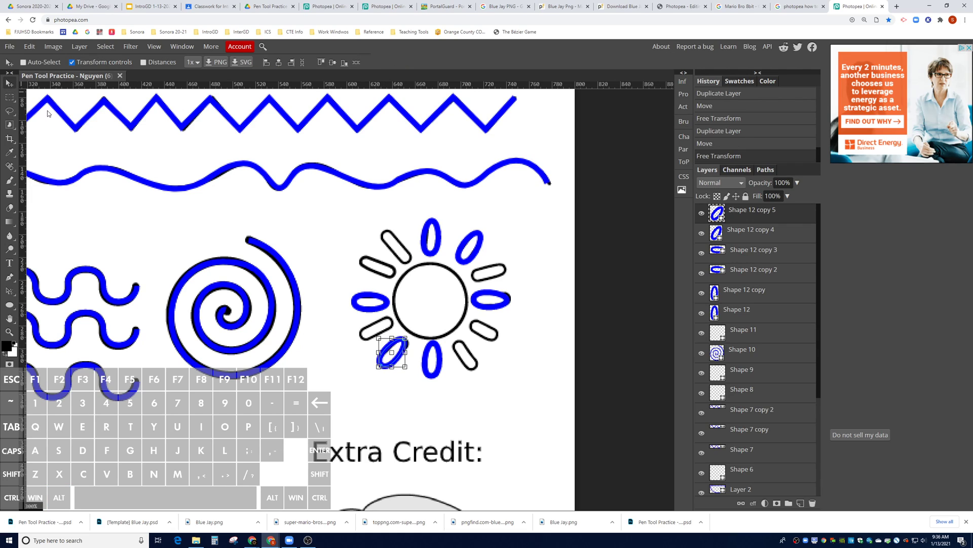
Duplicate the oval onto the ray just above the sun's left ray, rotate it 68.6° and align it with the outline
{"action": "key", "text": "alt"}
{"action": "left_click_drag", "start_coordinate": [391, 351], "coordinate": [379, 254]}
{"action": "key", "text": "alt"}
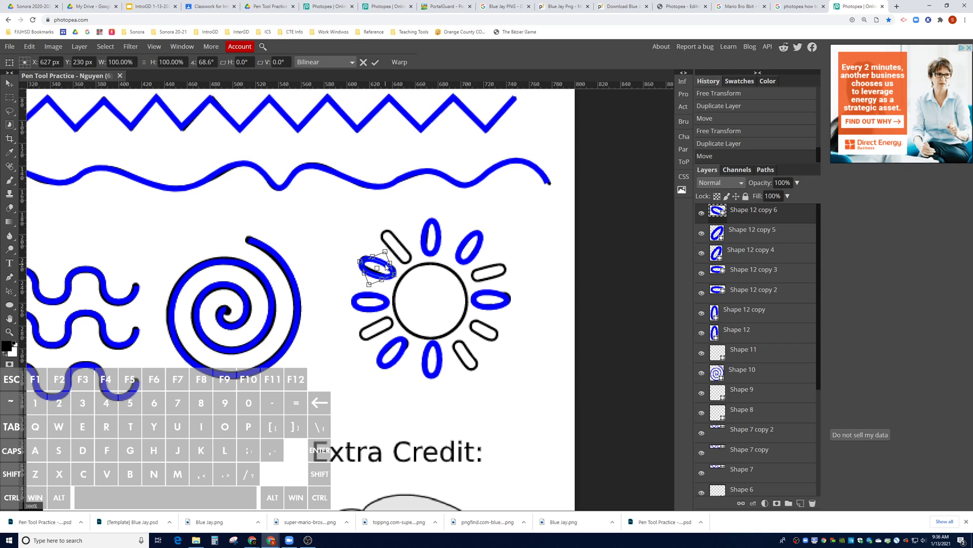
{"action": "left_click_drag", "start_coordinate": [386, 264], "coordinate": [388, 263]}
{"action": "key", "text": "alt"}
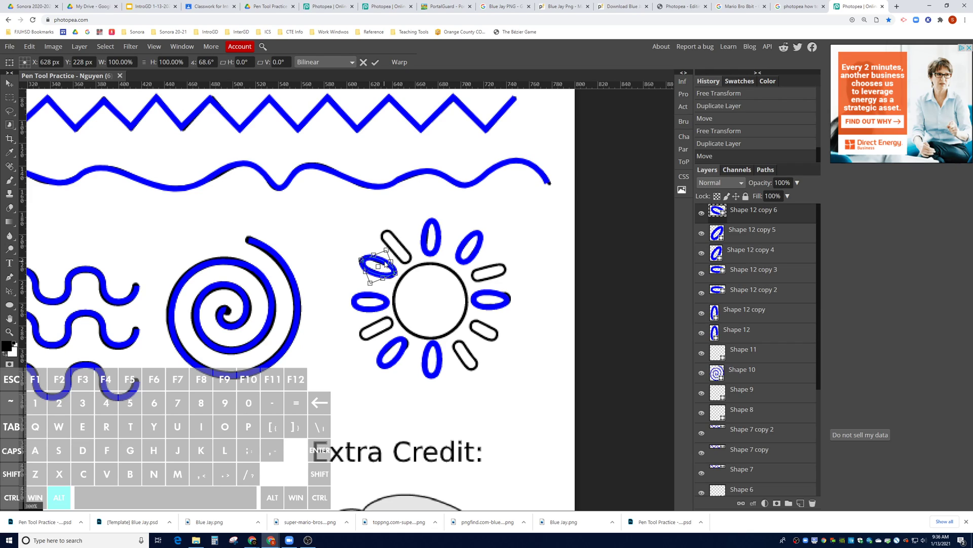
{"action": "left_click", "coordinate": [9, 83]}
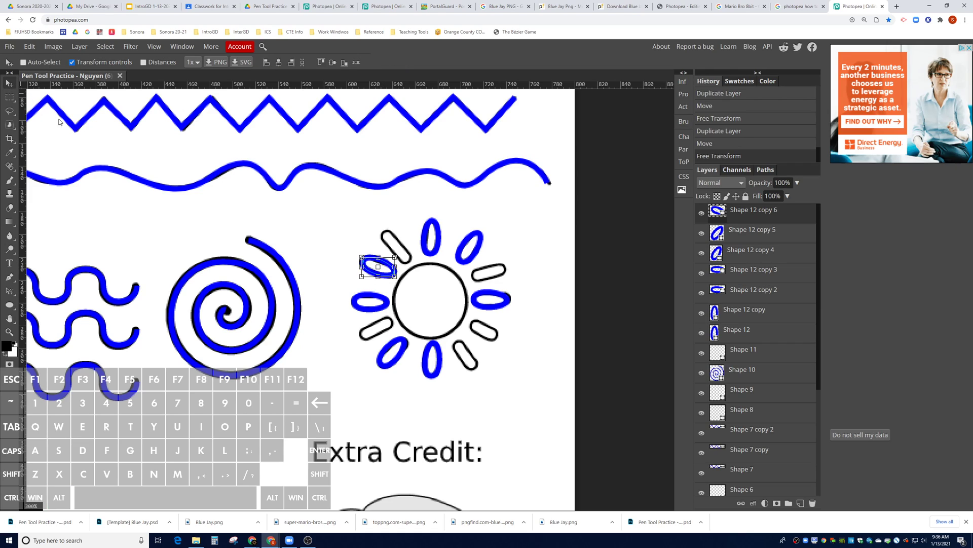
Duplicate the oval onto the ray just below the sun's right ray and rotate it 4.7°
{"action": "key", "text": "alt"}
{"action": "left_click_drag", "start_coordinate": [390, 274], "coordinate": [491, 329]}
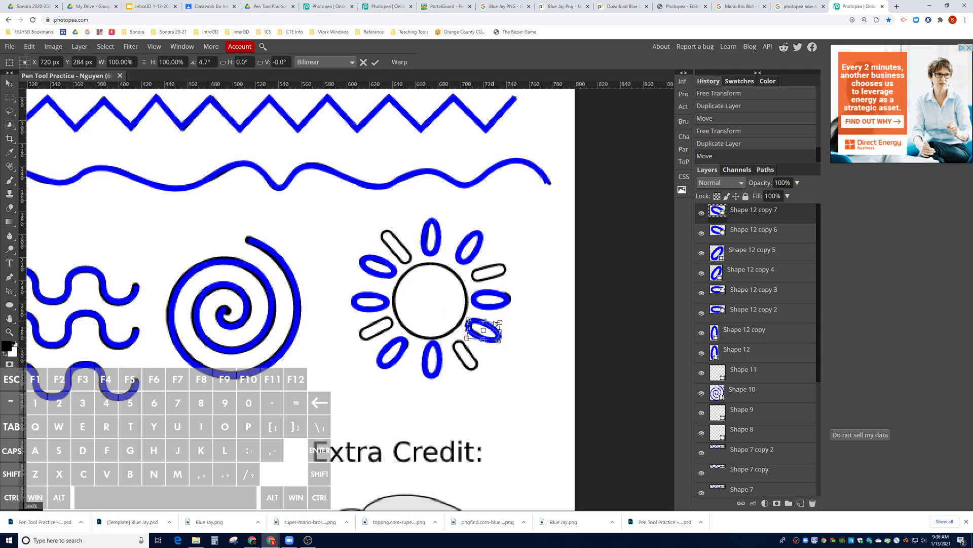
{"action": "key", "text": "ctrl+t"}
{"action": "left_click", "coordinate": [9, 83]}
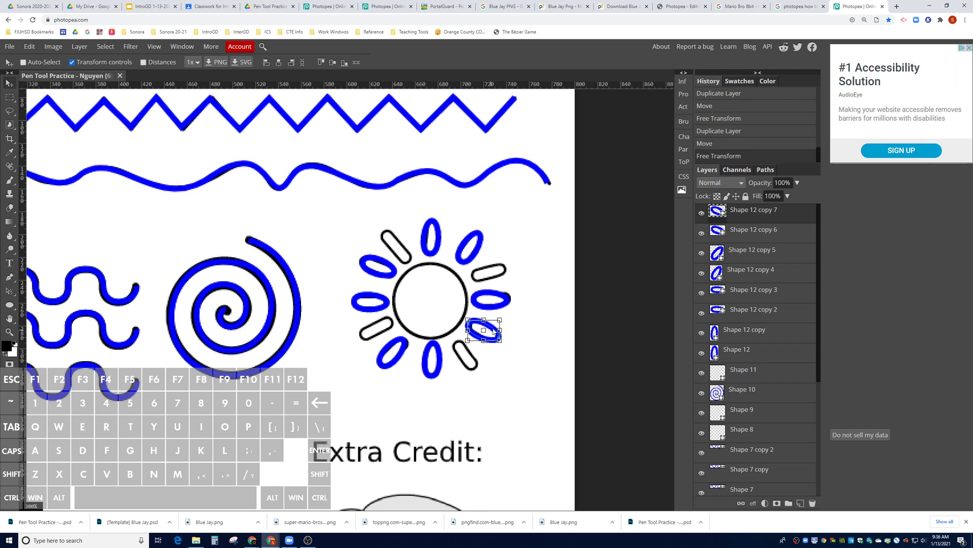
Duplicate the oval onto the four remaining untraced rays and rotate the copy beside the bottom ray 28.1°
{"action": "key", "text": "alt"}
{"action": "left_click_drag", "start_coordinate": [494, 332], "coordinate": [479, 350]}
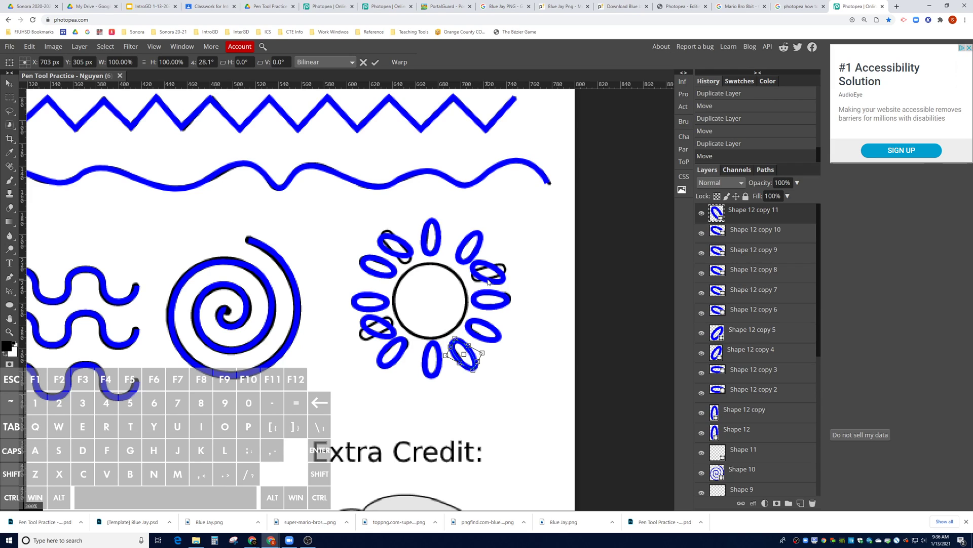
{"action": "left_click", "coordinate": [12, 83]}
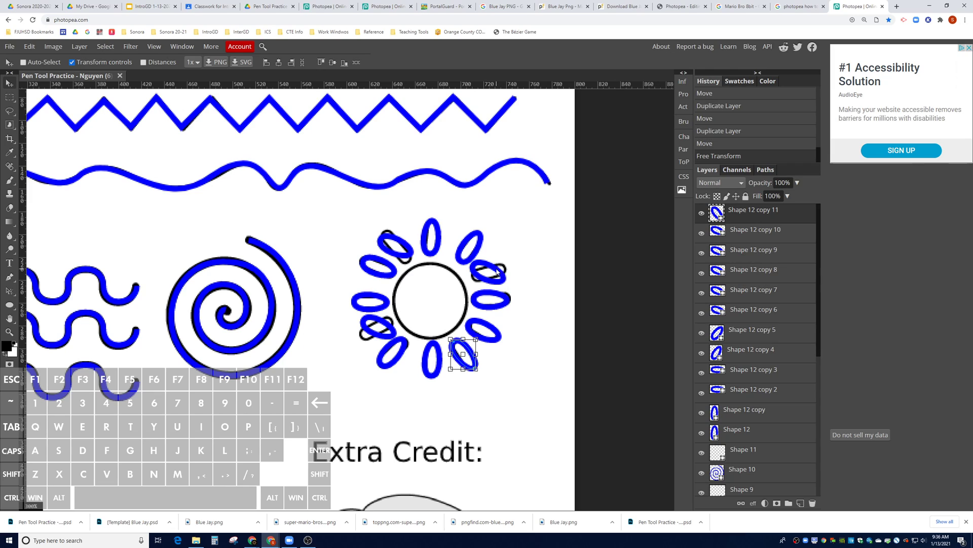
Rotate the three misaligned ray copies to match their outlines: lower left -50.8°, upper left 26.8°, upper right -36.0°
{"action": "left_click", "coordinate": [739, 239]}
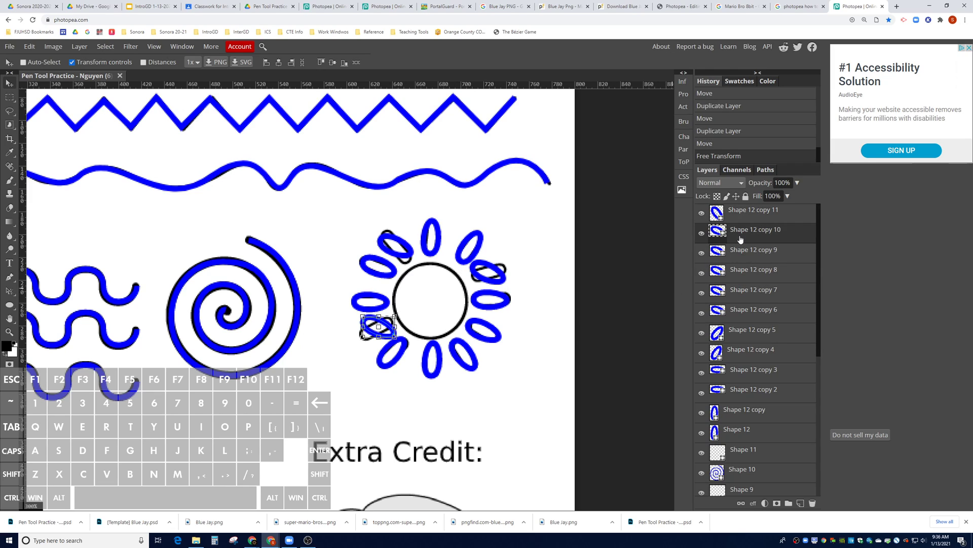
{"action": "mouse_move", "coordinate": [390, 313]}
{"action": "left_mouse_down"}
{"action": "mouse_move", "coordinate": [376, 311]}
{"action": "mouse_move", "coordinate": [380, 322]}
{"action": "left_mouse_up"}
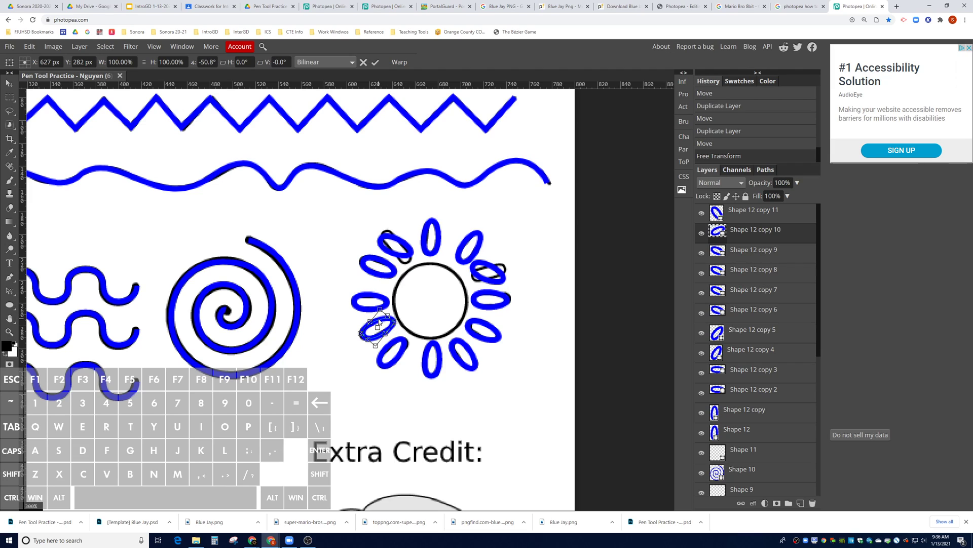
{"action": "left_click", "coordinate": [741, 256]}
{"action": "left_click_drag", "start_coordinate": [408, 241], "coordinate": [410, 245]}
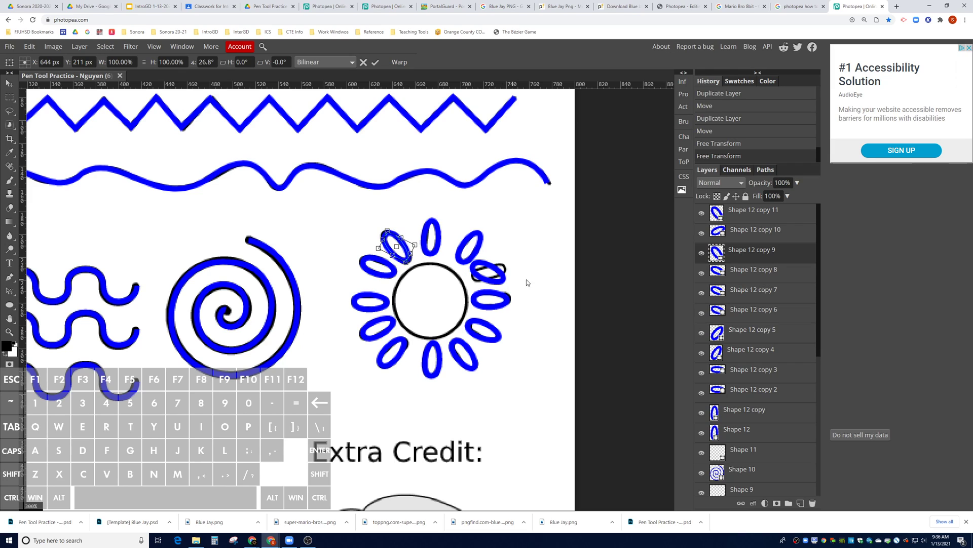
{"action": "left_click", "coordinate": [744, 277]}
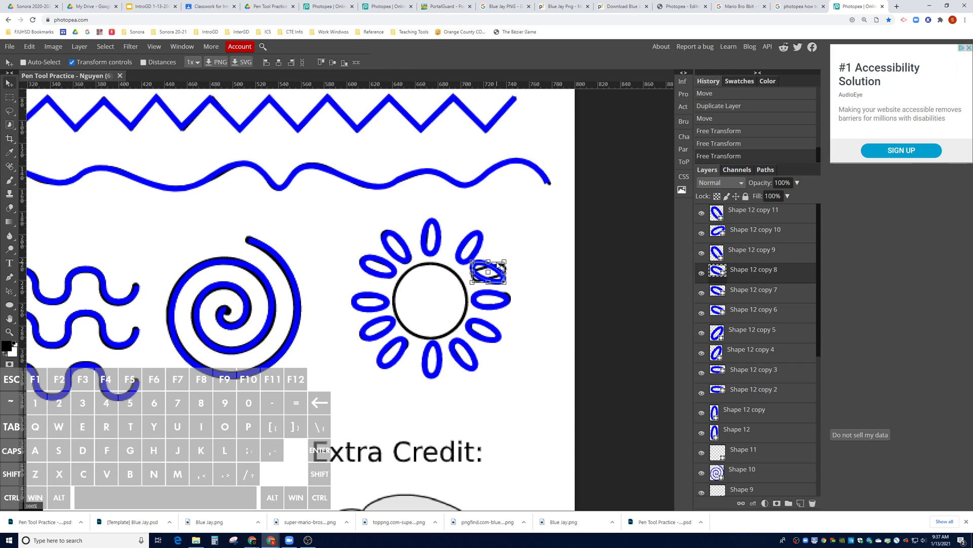
{"action": "left_click_drag", "start_coordinate": [499, 266], "coordinate": [491, 255]}
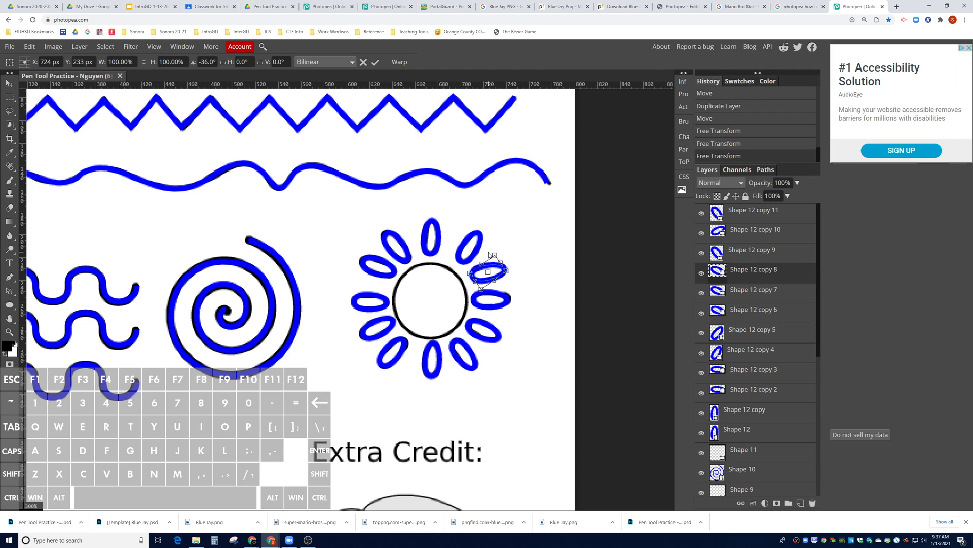
Start a Pen path at the inner top corner of the bat's right wing and move its layer to the top of the stack
{"action": "scroll", "coordinate": [274, 372], "scroll_direction": "down", "scroll_amount": 6}
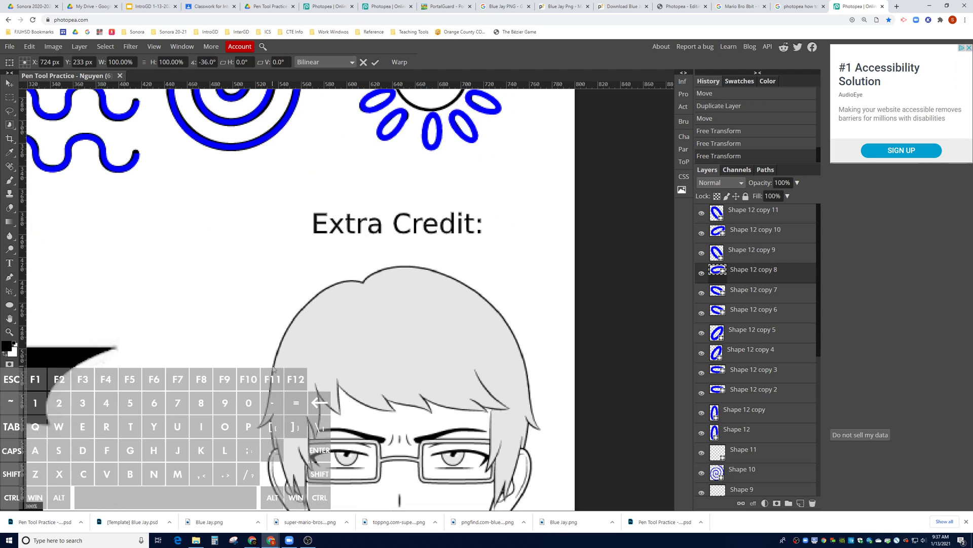
{"action": "scroll", "coordinate": [274, 372], "scroll_direction": "down", "scroll_amount": 3}
{"action": "key", "text": "space"}
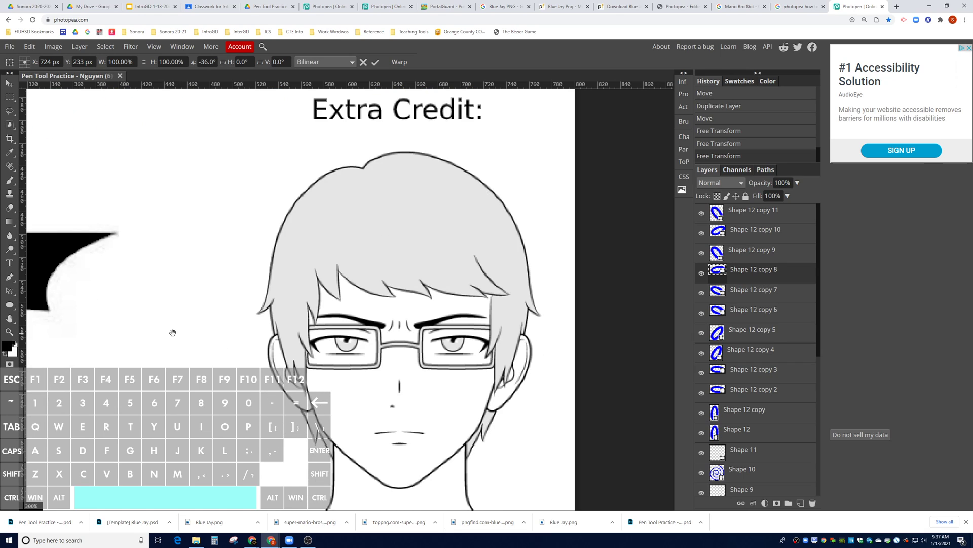
{"action": "left_click_drag", "start_coordinate": [173, 333], "coordinate": [579, 343]}
{"action": "mouse_move", "coordinate": [383, 342]}
{"action": "left_mouse_down"}
{"action": "mouse_move", "coordinate": [469, 354]}
{"action": "mouse_move", "coordinate": [454, 363]}
{"action": "left_mouse_up"}
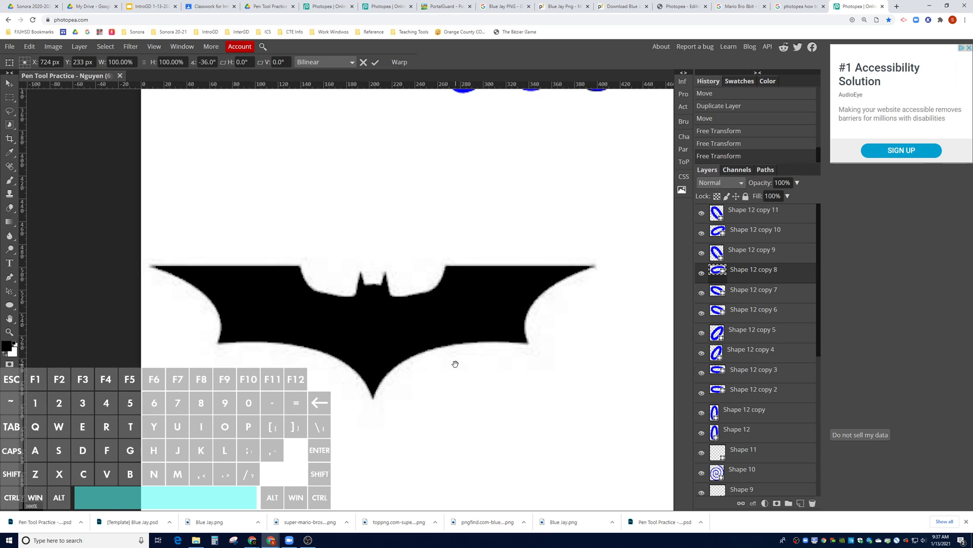
{"action": "left_click", "coordinate": [9, 277]}
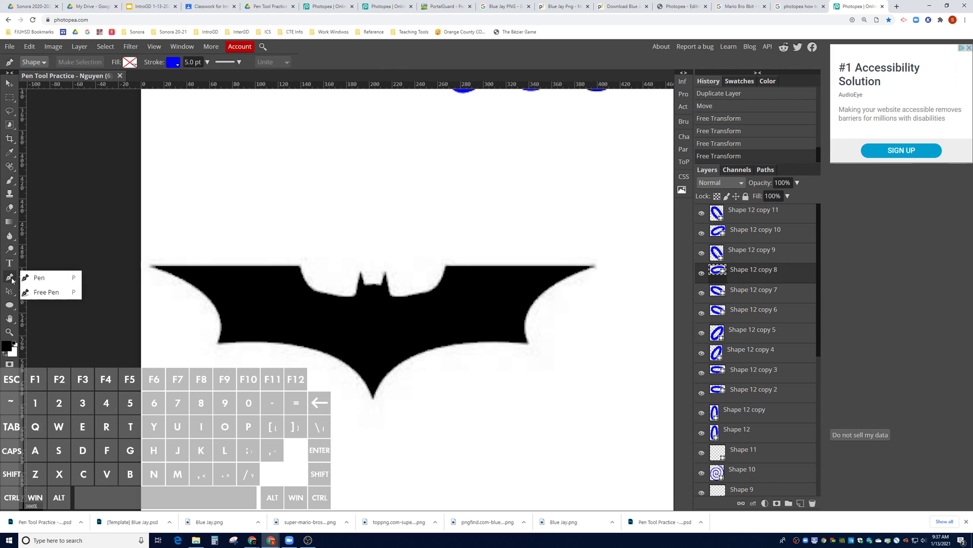
{"action": "left_click", "coordinate": [29, 277]}
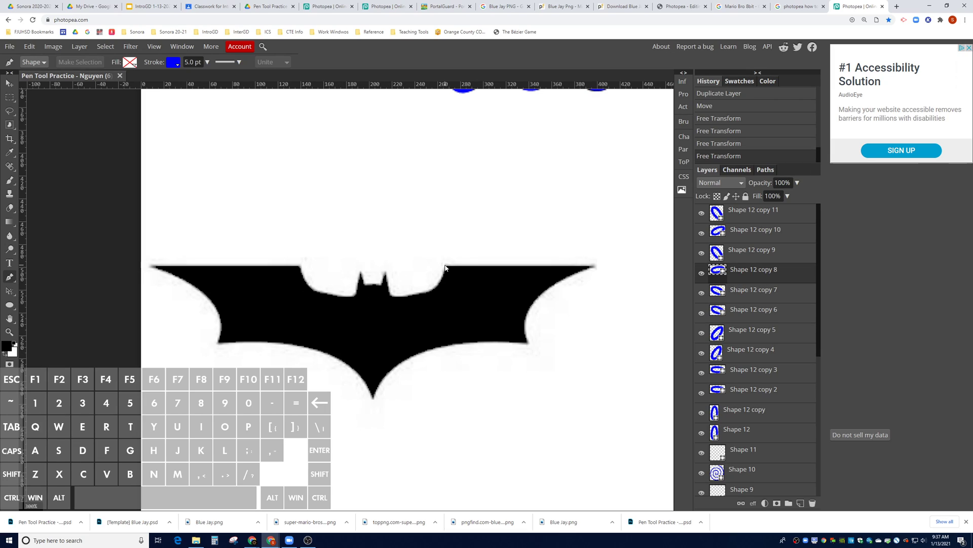
{"action": "left_click_drag", "start_coordinate": [445, 264], "coordinate": [473, 264]}
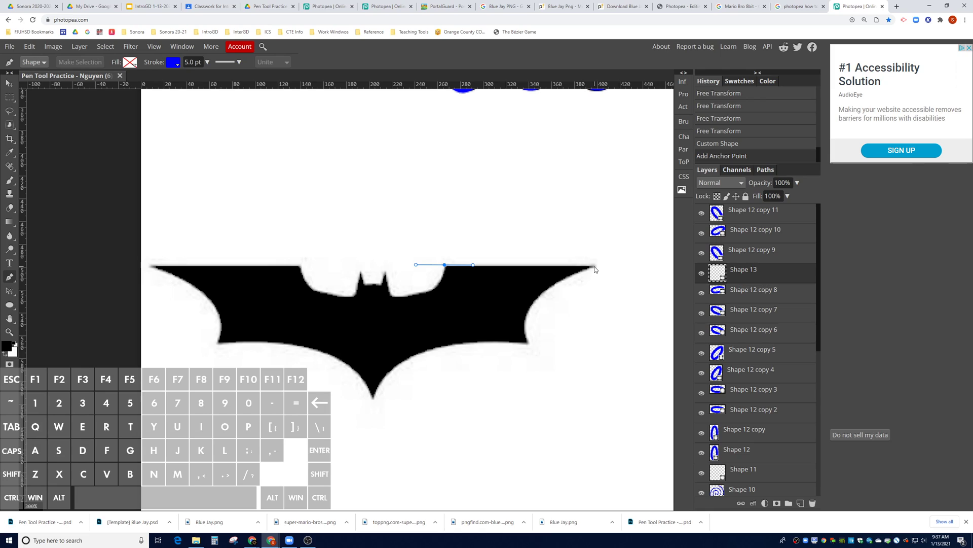
{"action": "left_click_drag", "start_coordinate": [741, 276], "coordinate": [739, 217]}
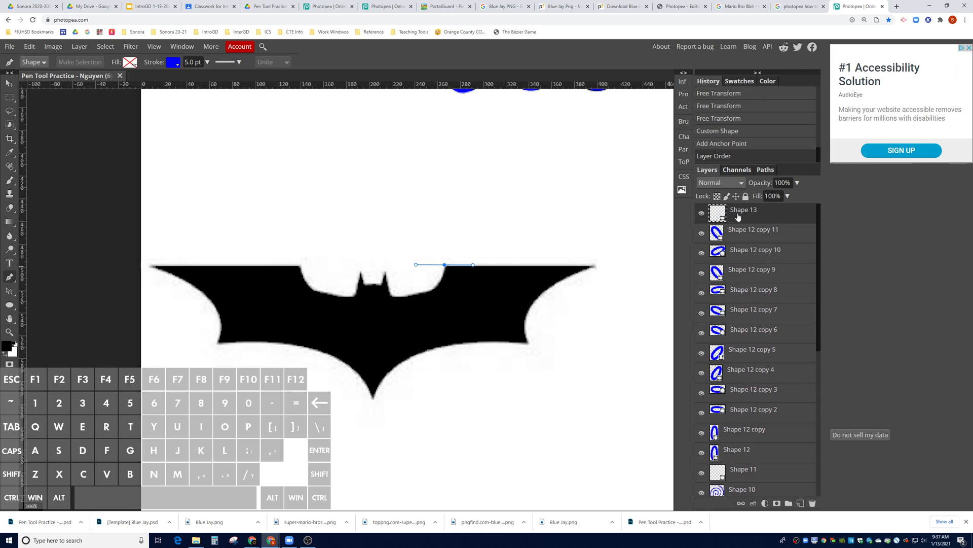
Trace the right wing's top edge to its tip and its outer curve down to the lower corner, setting handles for the next curves
{"action": "left_click", "coordinate": [594, 266]}
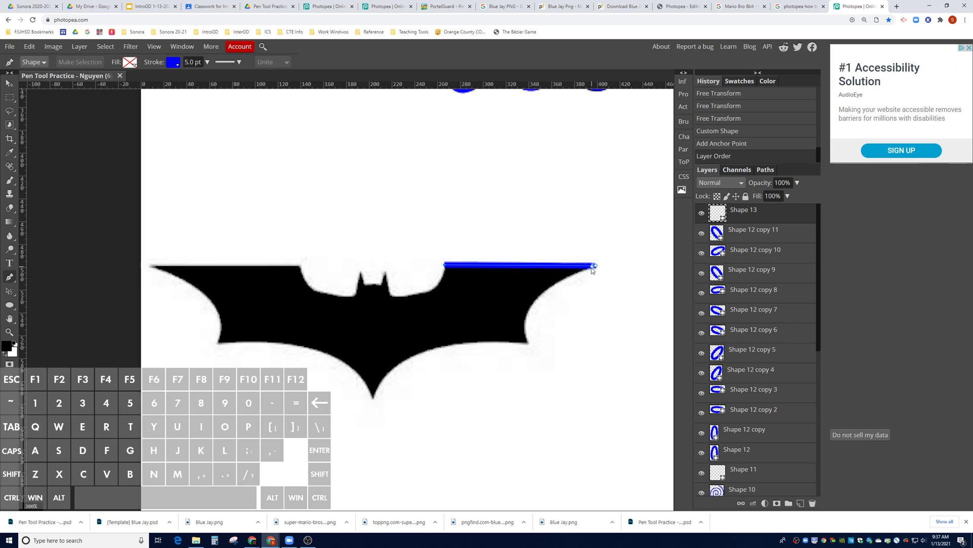
{"action": "left_click_drag", "start_coordinate": [595, 265], "coordinate": [552, 288]}
{"action": "key", "text": "alt"}
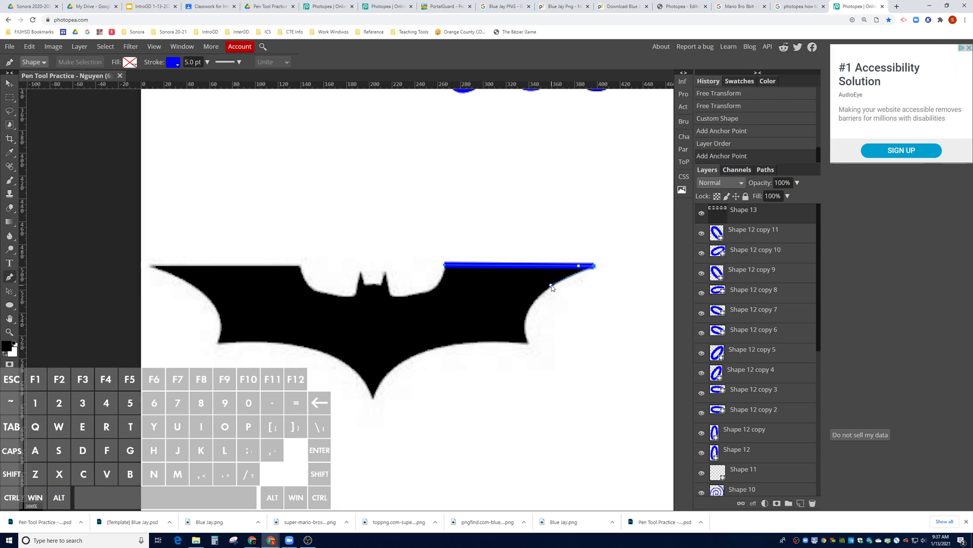
{"action": "left_click", "coordinate": [529, 345]}
{"action": "left_click_drag", "start_coordinate": [528, 344], "coordinate": [490, 342]}
{"action": "key", "text": "alt"}
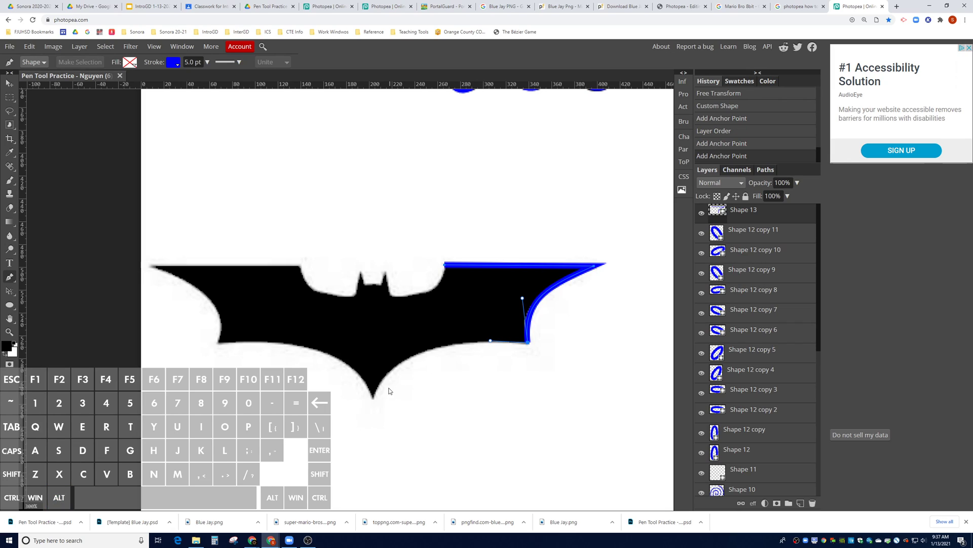
Trace the bat's bottom edge through the central point to the left wing's lower corner and aim the handle up the wing's outer curve
{"action": "left_click", "coordinate": [374, 399]}
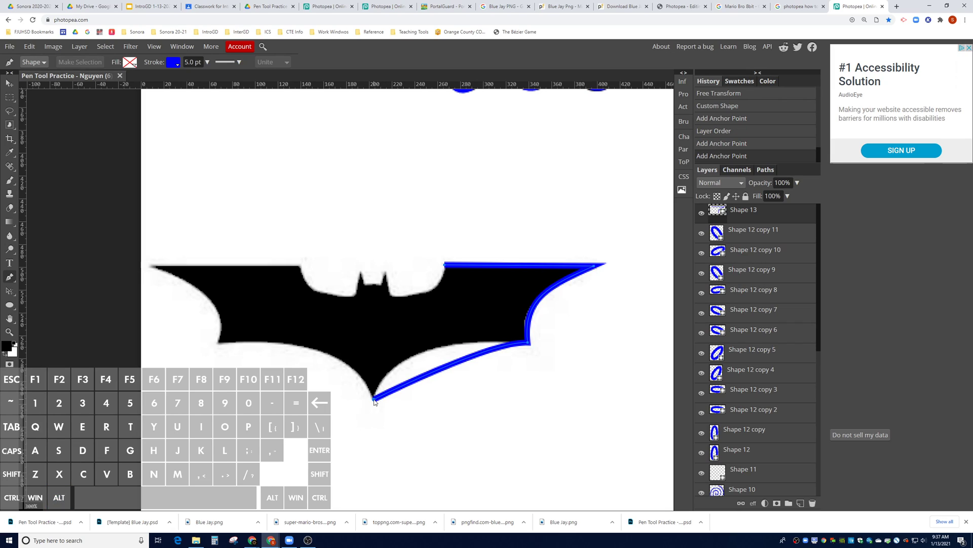
{"action": "left_click_drag", "start_coordinate": [374, 401], "coordinate": [355, 343]}
{"action": "key", "text": "alt"}
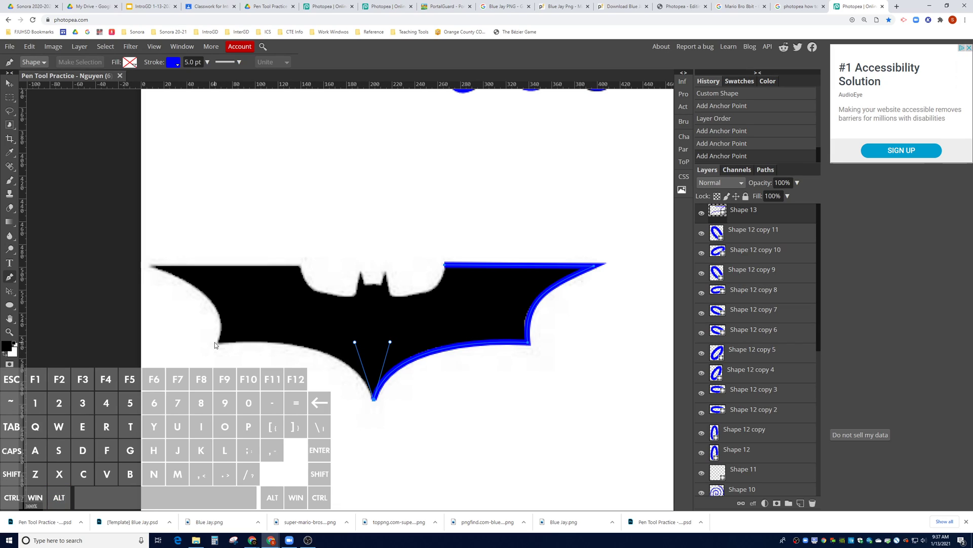
{"action": "left_click_drag", "start_coordinate": [218, 342], "coordinate": [223, 322]}
{"action": "key", "text": "alt"}
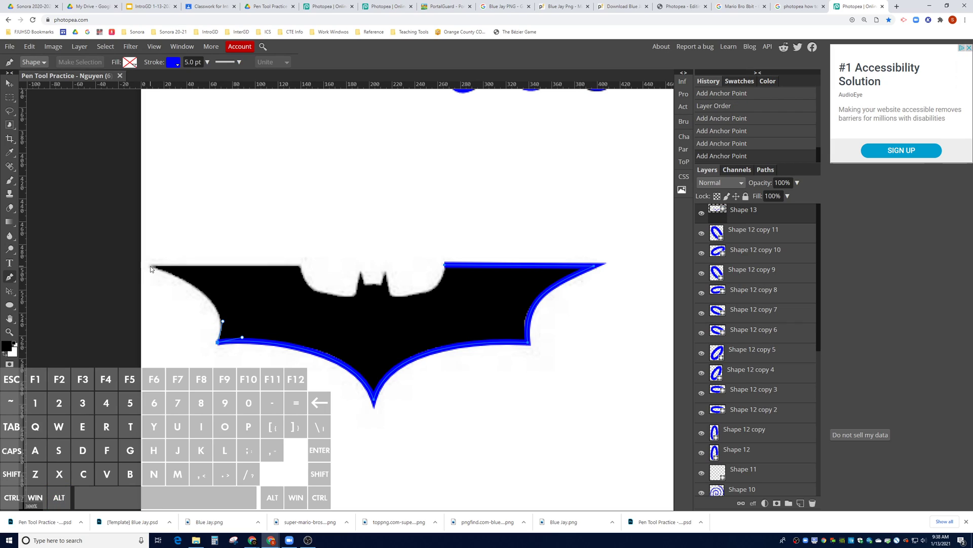
Trace the left wing's outer curve to its tip and its straight top edge to the inner corner, aiming the handle down into the notch
{"action": "left_click_drag", "start_coordinate": [151, 266], "coordinate": [221, 267]}
{"action": "key", "text": "alt"}
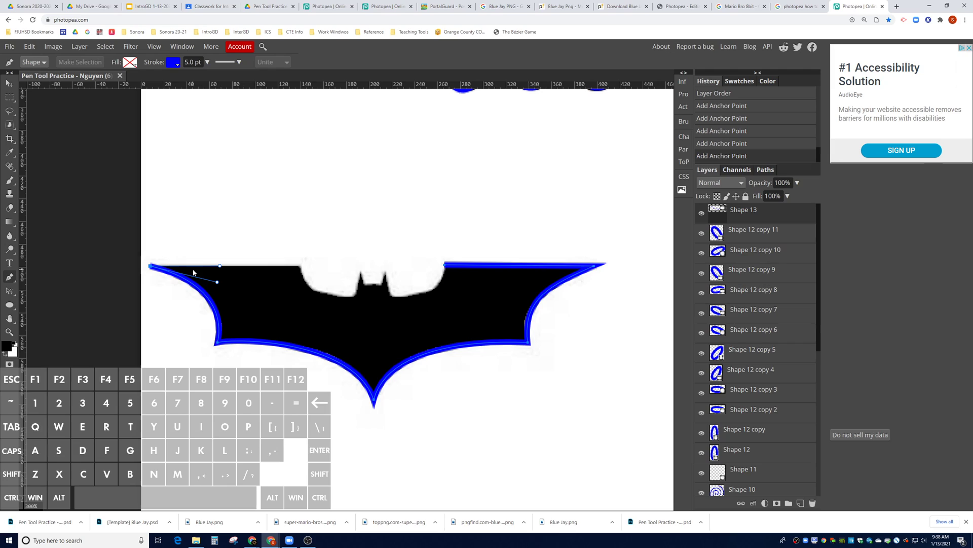
{"action": "left_click", "coordinate": [299, 266]}
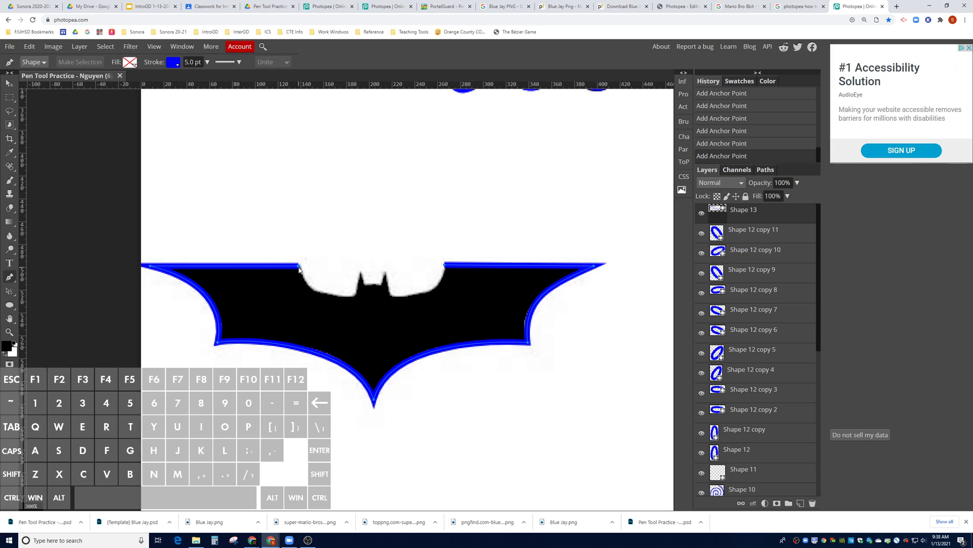
{"action": "key", "text": "ctrl+z"}
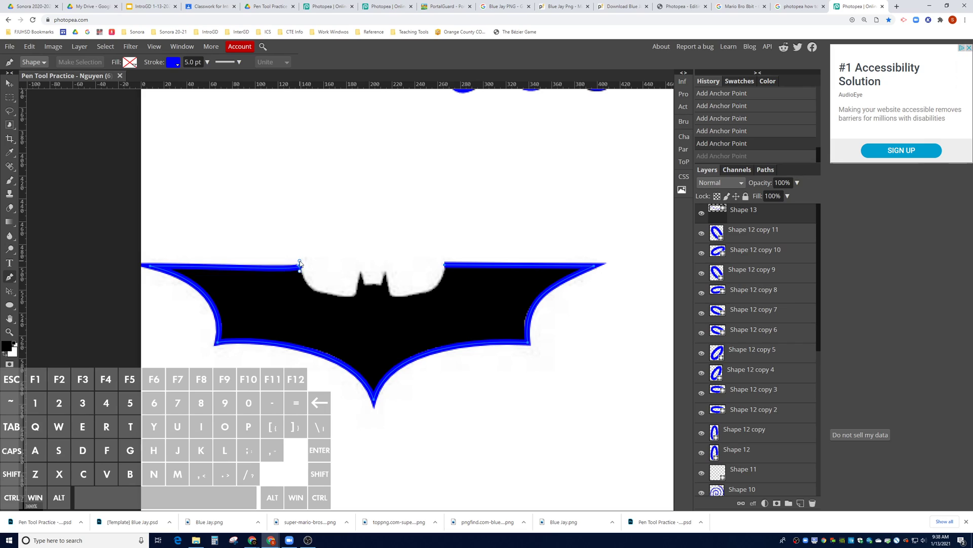
{"action": "left_click_drag", "start_coordinate": [300, 266], "coordinate": [307, 287]}
{"action": "key", "text": "alt"}
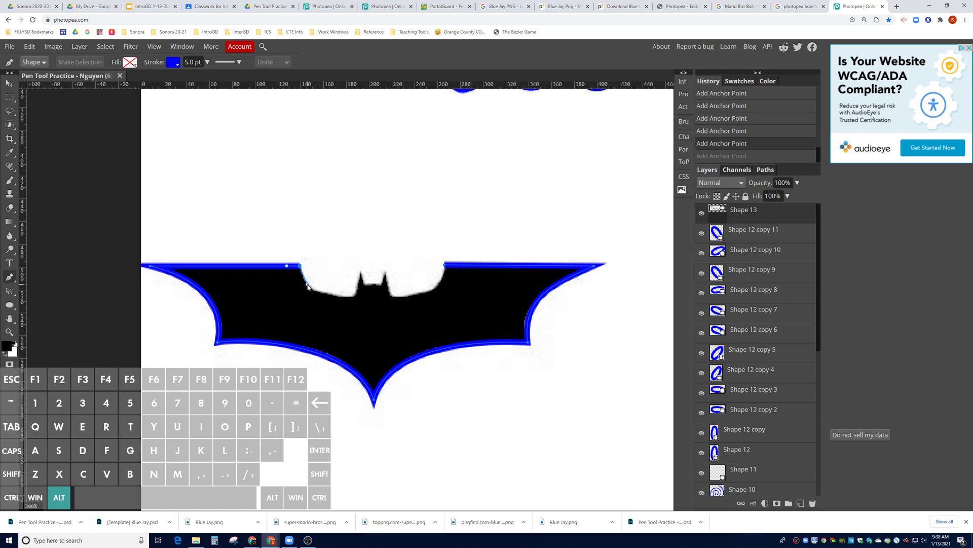
{"action": "left_click_drag", "start_coordinate": [307, 286], "coordinate": [307, 287]}
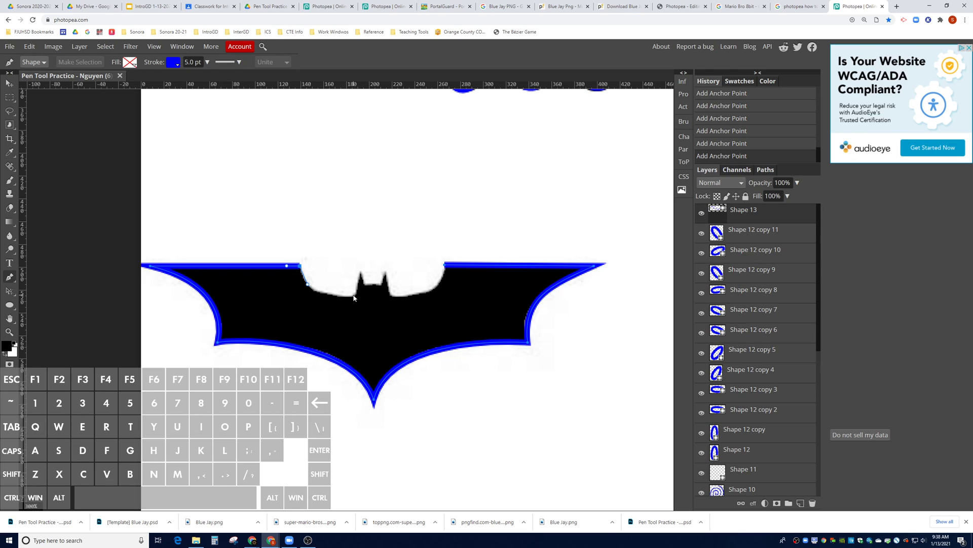
Trace the curved notch left of the bat's head and both pointed ears down to the right ear's base
{"action": "mouse_move", "coordinate": [355, 295]}
{"action": "left_mouse_down"}
{"action": "mouse_move", "coordinate": [395, 295]}
{"action": "mouse_move", "coordinate": [358, 276]}
{"action": "left_mouse_up"}
{"action": "key", "text": "alt"}
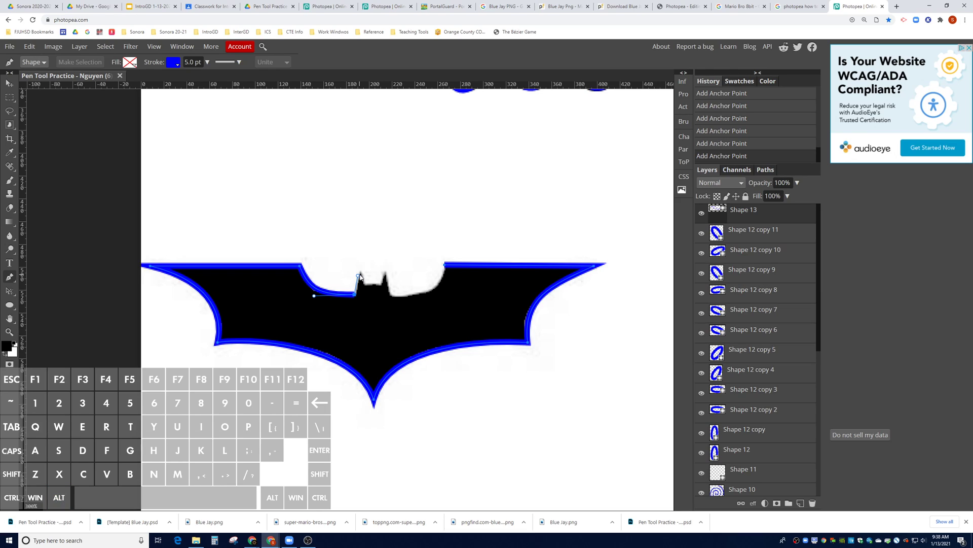
{"action": "left_click", "coordinate": [361, 272]}
{"action": "left_click", "coordinate": [365, 283]}
{"action": "left_click", "coordinate": [379, 283]}
{"action": "left_click", "coordinate": [386, 272]}
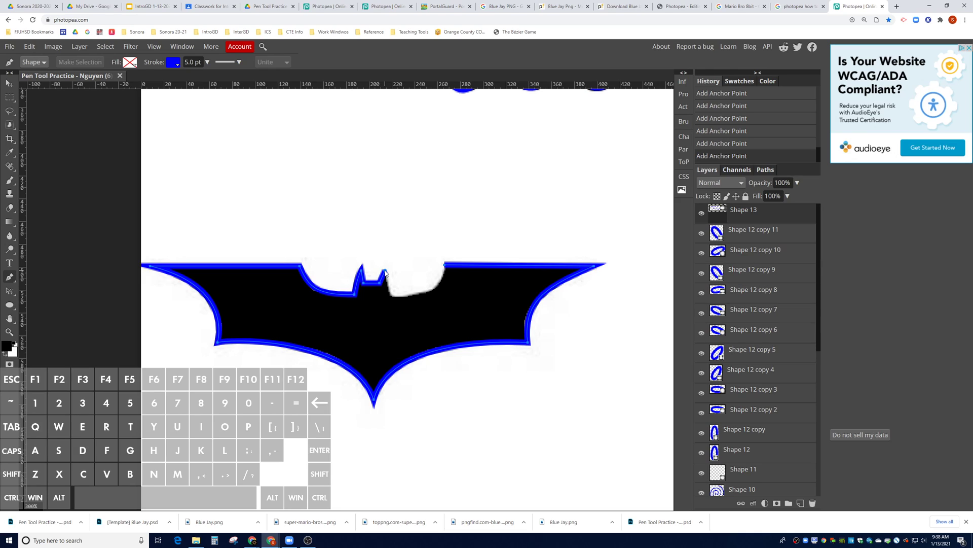
{"action": "left_click", "coordinate": [390, 297]}
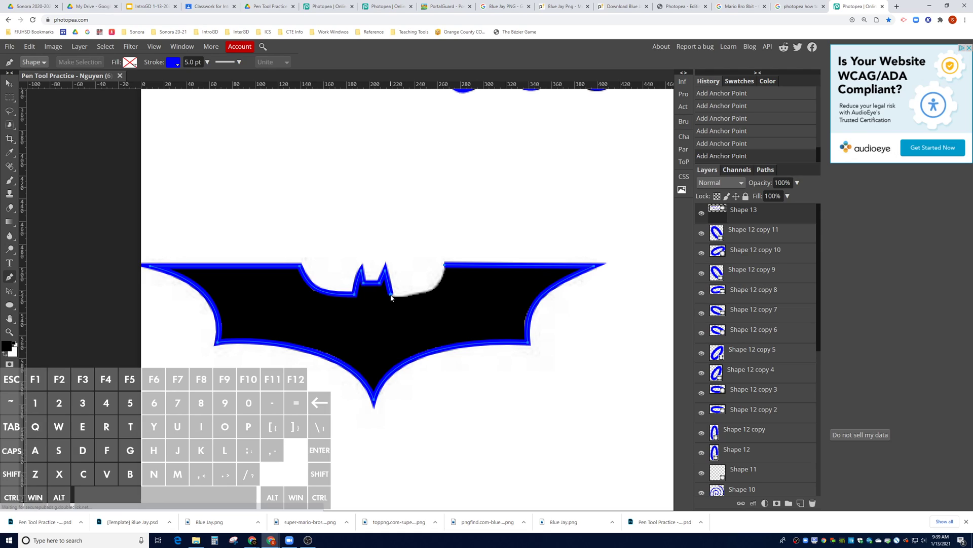
Aim a curve handle along the notch right of the head and close the path at its starting corner
{"action": "key", "text": "alt"}
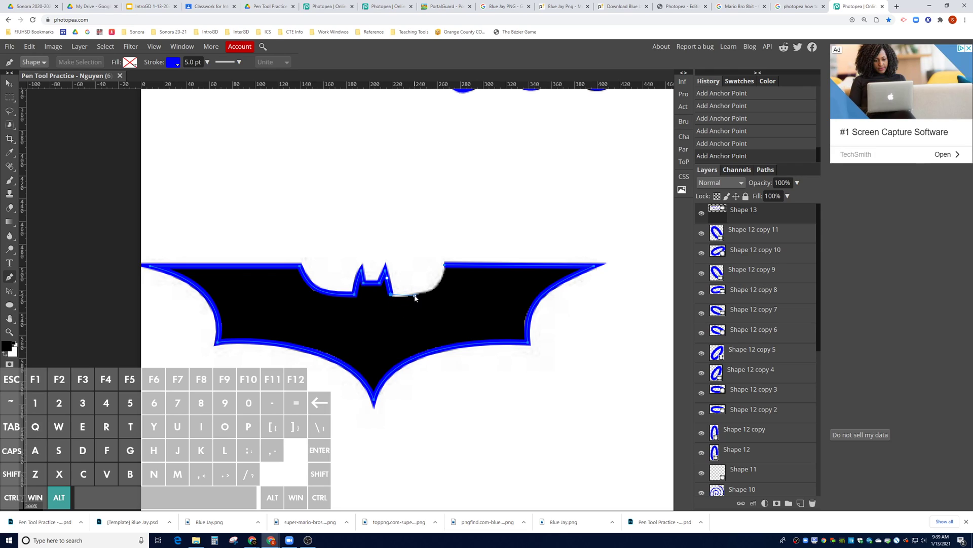
{"action": "left_click", "coordinate": [415, 295]}
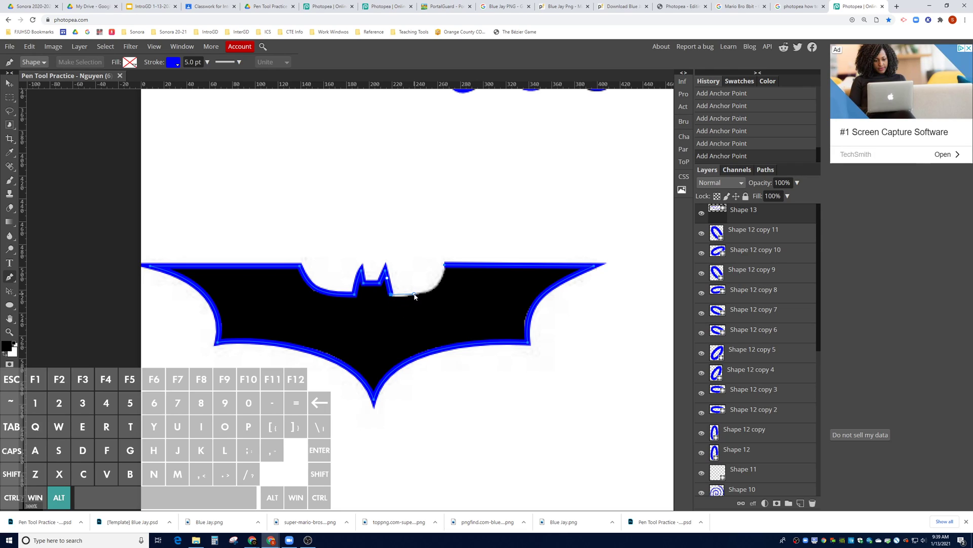
{"action": "left_click", "coordinate": [445, 266]}
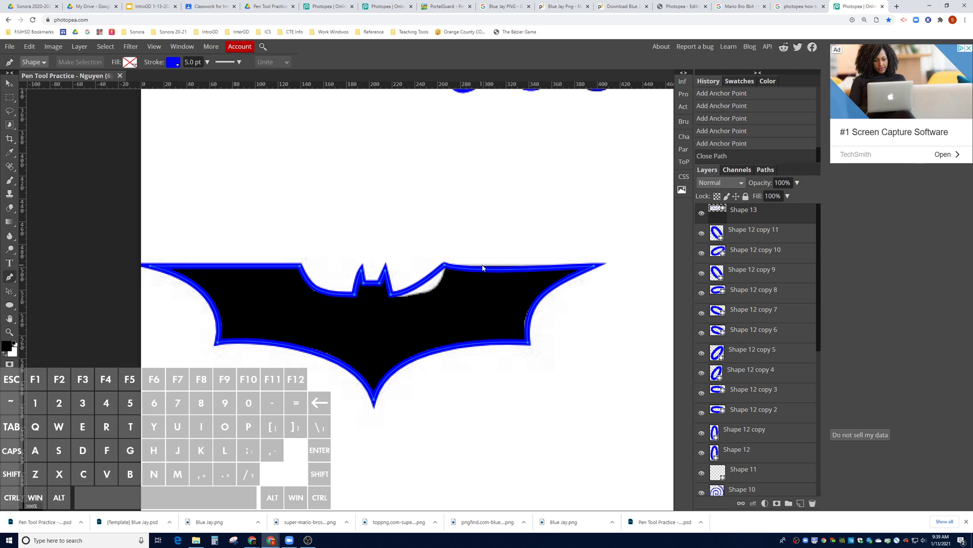
Convert the path's starting anchor to a corner point so the right wing's top edge is straight
{"action": "left_click", "coordinate": [444, 265], "text": "ctrl"}
{"action": "left_click_drag", "start_coordinate": [471, 276], "coordinate": [477, 267]}
{"action": "left_click", "coordinate": [445, 266], "text": "ctrl"}
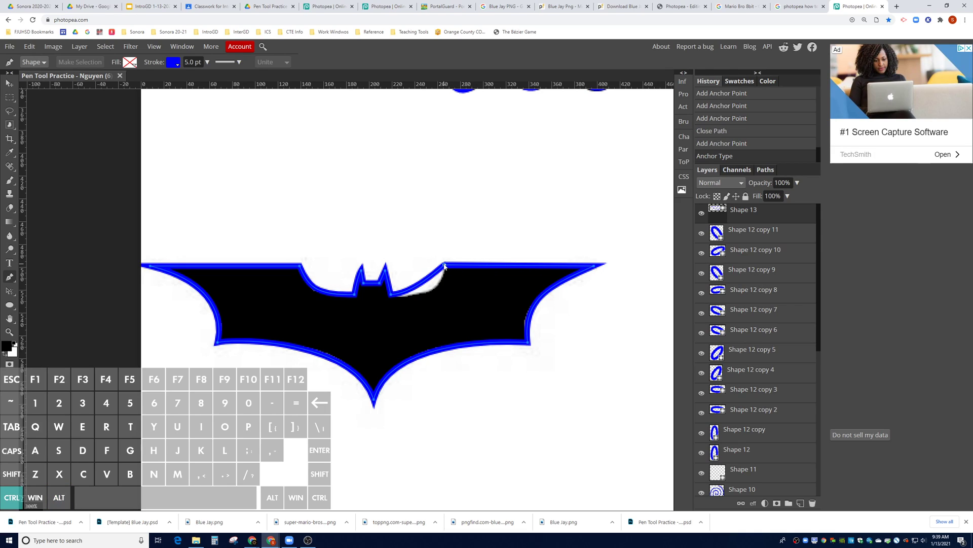
{"action": "key", "text": "alt"}
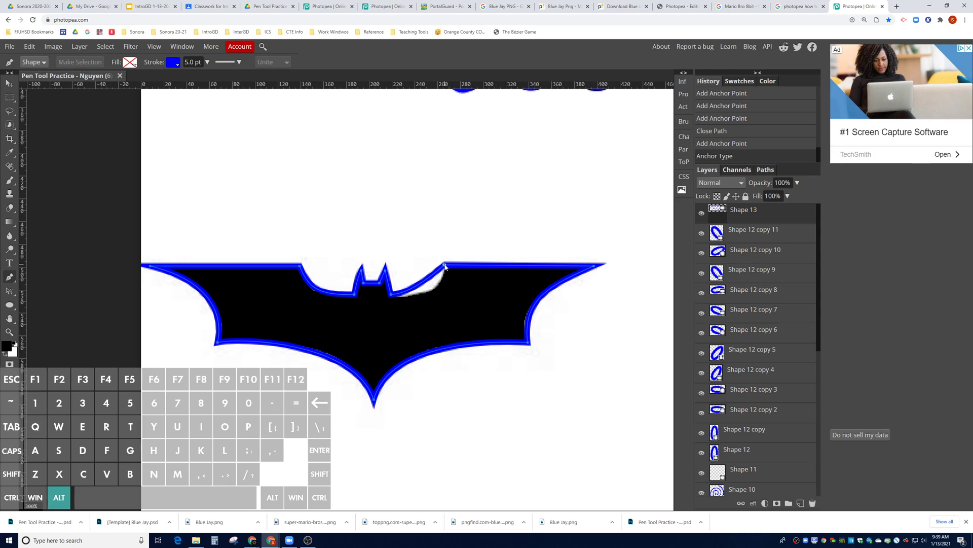
{"action": "left_click", "coordinate": [445, 267], "text": "alt"}
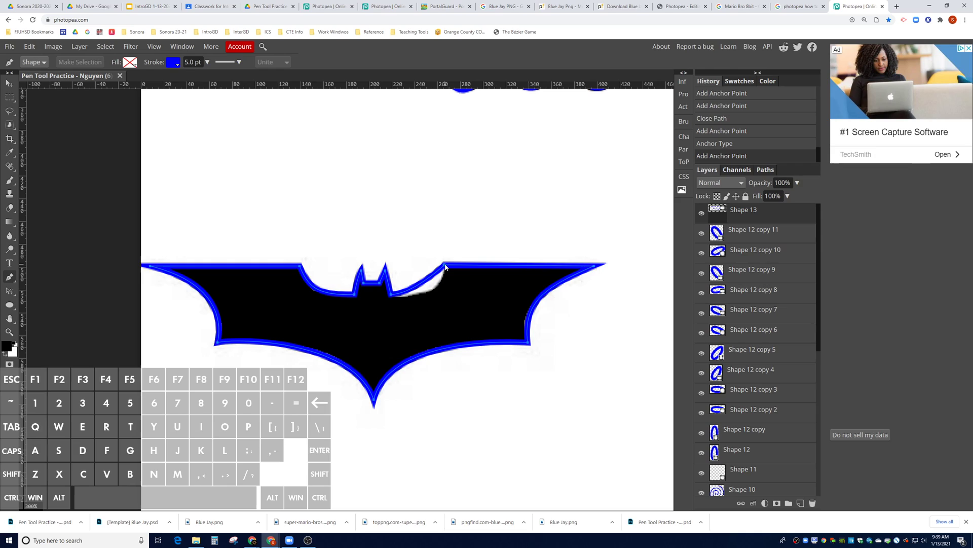
{"action": "key", "text": "ctrl"}
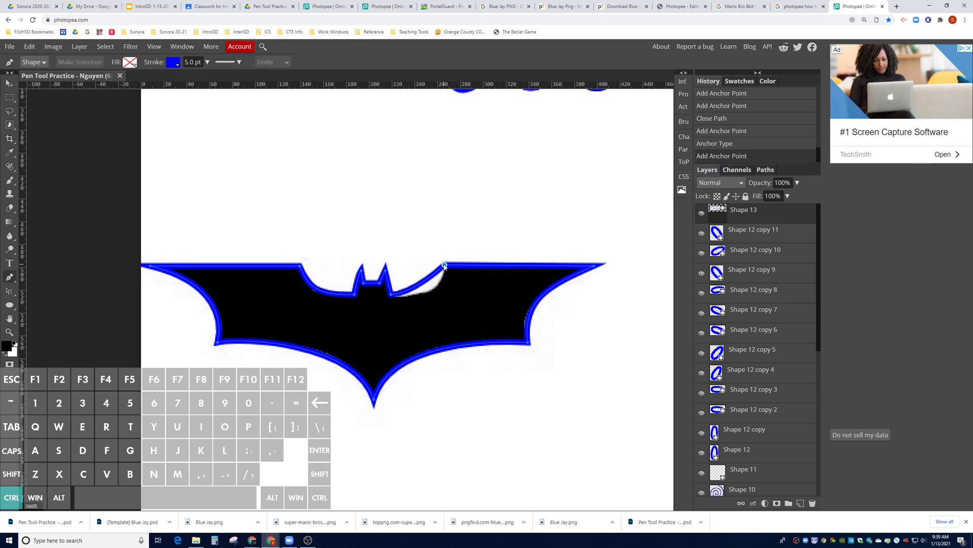
Pull new handles from the starting anchor to fit the right notch's curve and realign the right wing's top edge
{"action": "left_click_drag", "start_coordinate": [444, 266], "coordinate": [412, 265]}
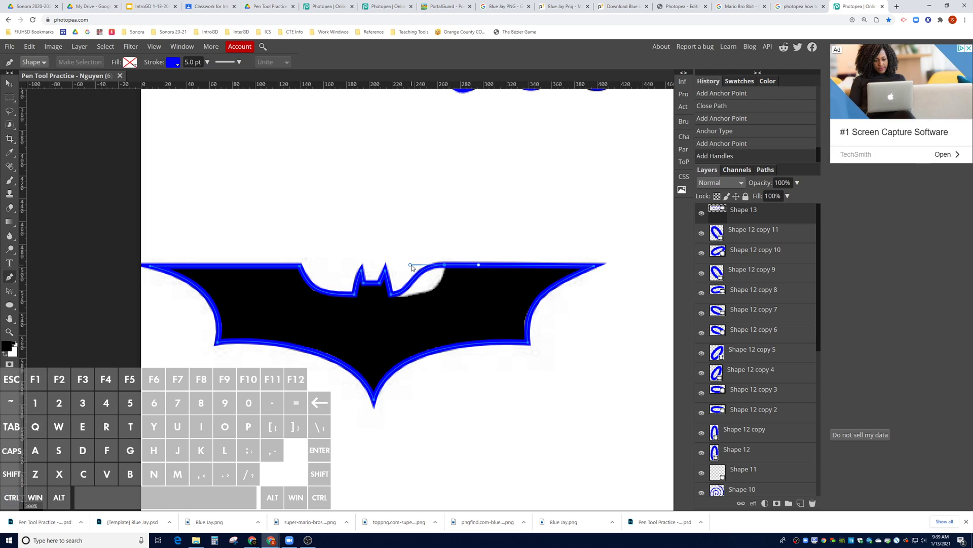
{"action": "key", "text": "ctrl"}
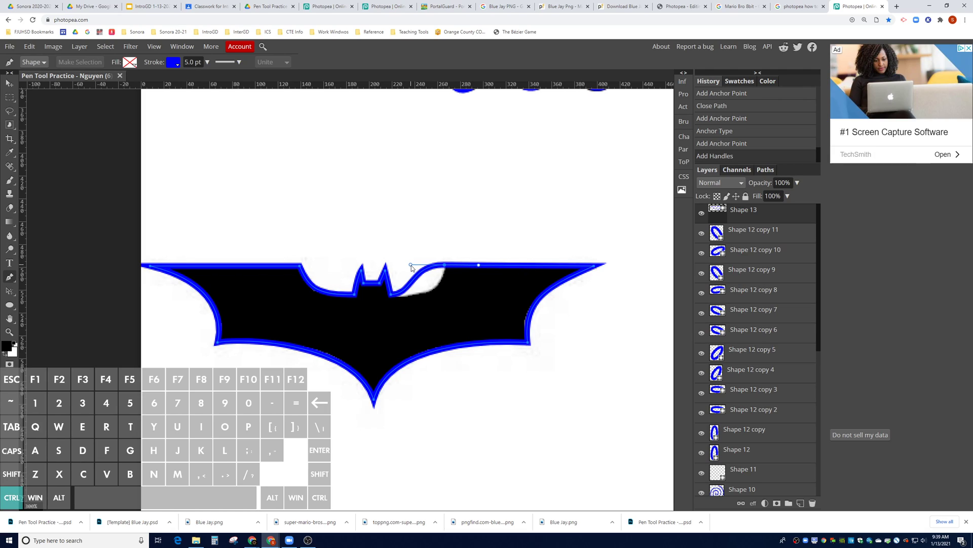
{"action": "left_click_drag", "start_coordinate": [411, 265], "coordinate": [442, 292]}
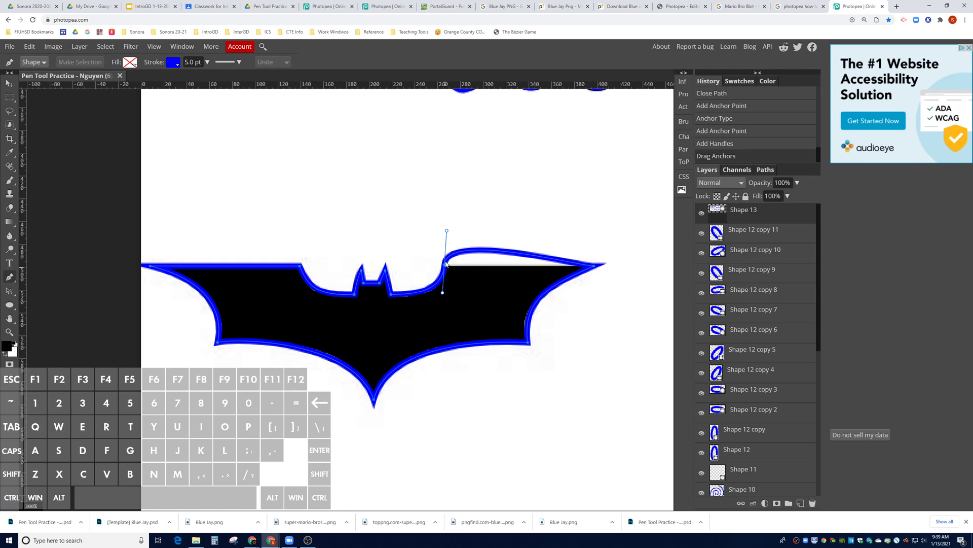
{"action": "key", "text": "alt"}
{"action": "left_click_drag", "start_coordinate": [447, 232], "coordinate": [487, 268]}
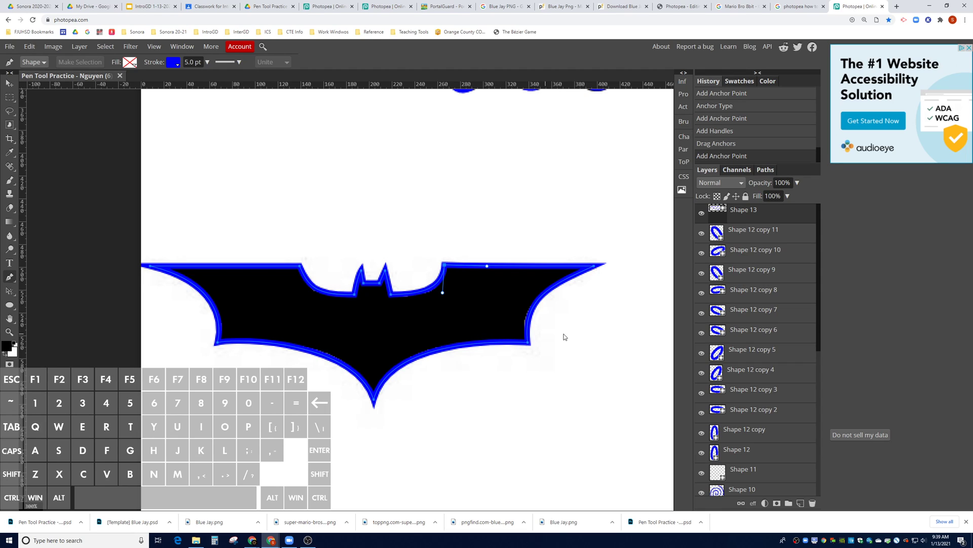
Review the traced shapes across the worksheet, from the top lines down to the bat symbol and the Extra Credit portrait
{"action": "scroll", "coordinate": [566, 333], "scroll_direction": "down", "scroll_amount": 3}
{"action": "scroll", "coordinate": [566, 334], "scroll_direction": "up", "scroll_amount": 3}
{"action": "key", "text": "ctrl+minus"}
{"action": "key", "text": "ctrl+minus"}
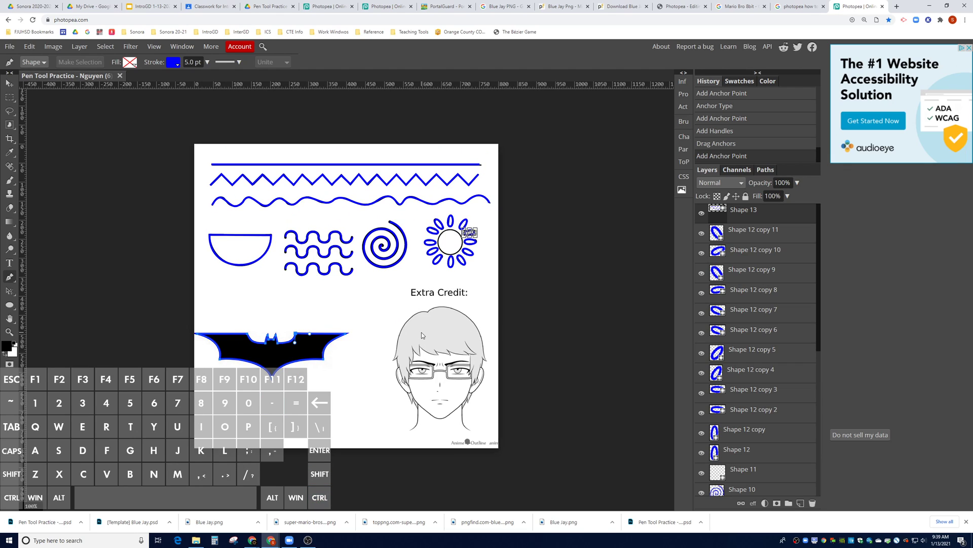
{"action": "key", "text": "ctrl+plus"}
{"action": "scroll", "coordinate": [511, 387], "scroll_direction": "down", "scroll_amount": 3}
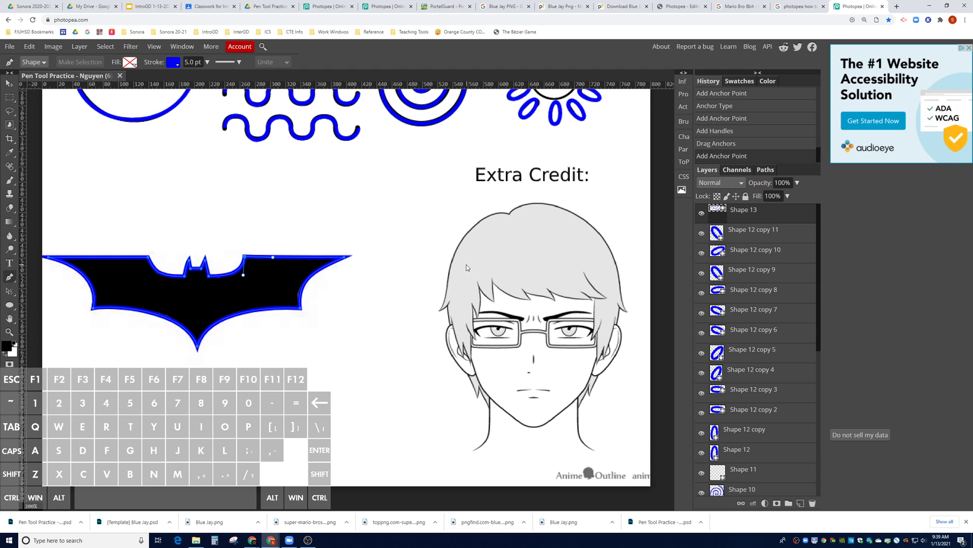
{"action": "scroll", "coordinate": [467, 266], "scroll_direction": "up", "scroll_amount": 4}
{"action": "scroll", "coordinate": [466, 266], "scroll_direction": "up", "scroll_amount": 1}
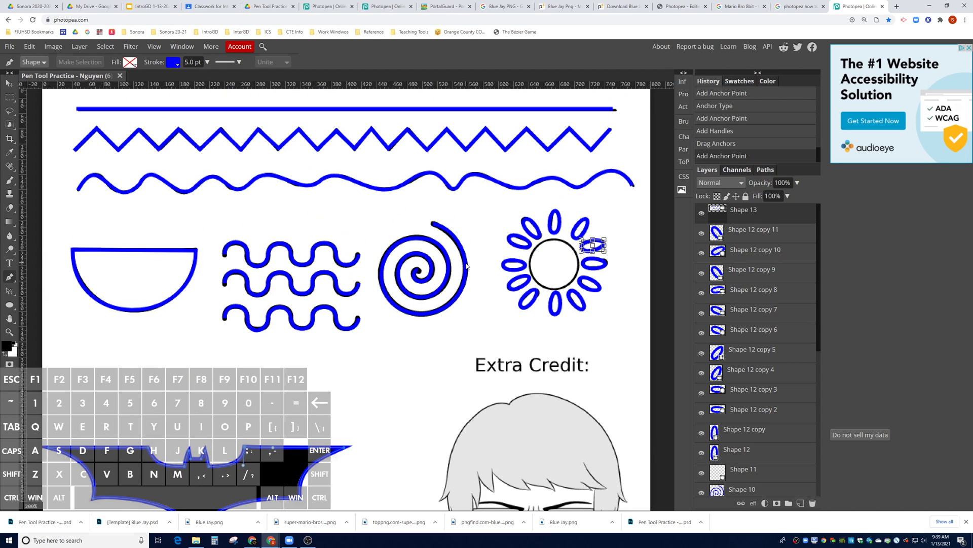
{"action": "scroll", "coordinate": [467, 266], "scroll_direction": "up", "scroll_amount": 1}
{"action": "scroll", "coordinate": [466, 266], "scroll_direction": "down", "scroll_amount": 2}
{"action": "scroll", "coordinate": [467, 265], "scroll_direction": "up", "scroll_amount": 2}
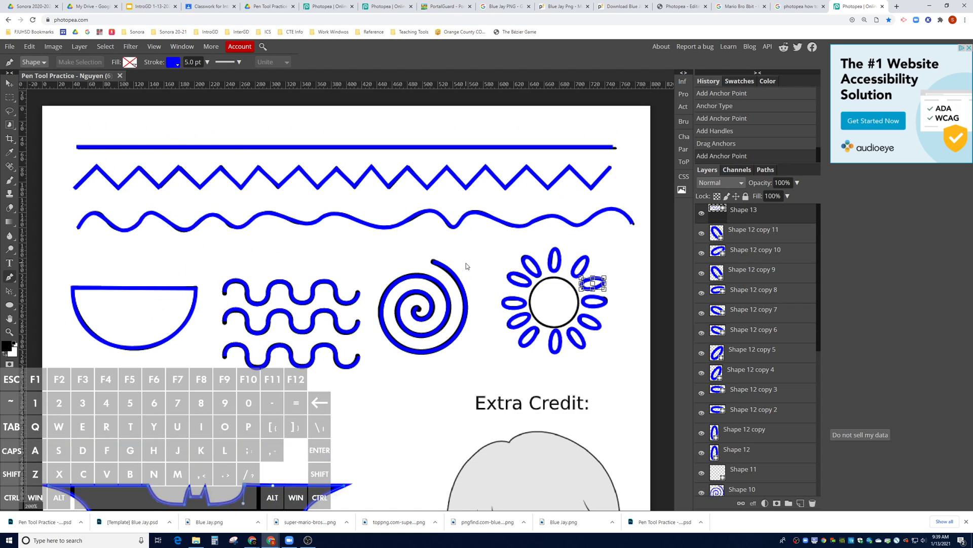
{"action": "scroll", "coordinate": [466, 265], "scroll_direction": "down", "scroll_amount": 2}
{"action": "scroll", "coordinate": [466, 266], "scroll_direction": "up", "scroll_amount": 1}
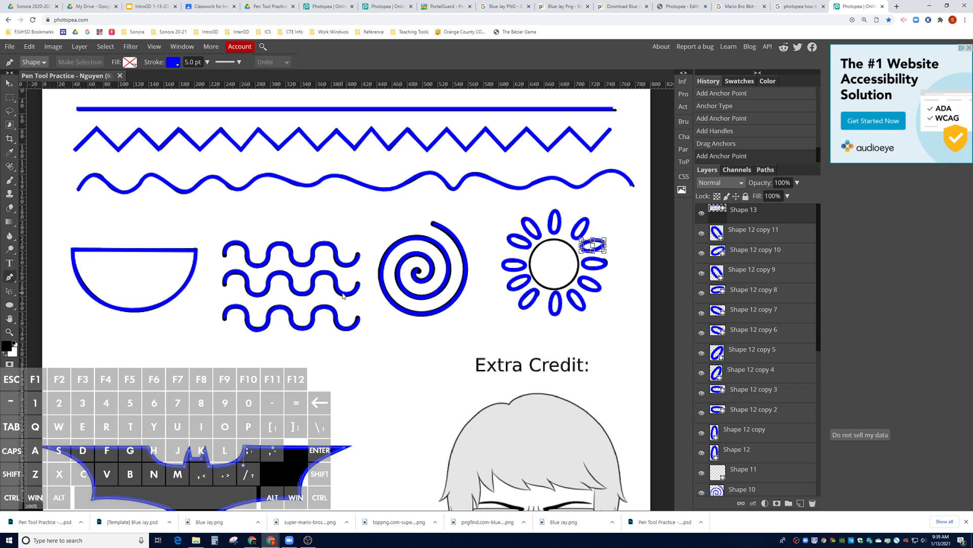
{"action": "key", "text": "ctrl+alt"}
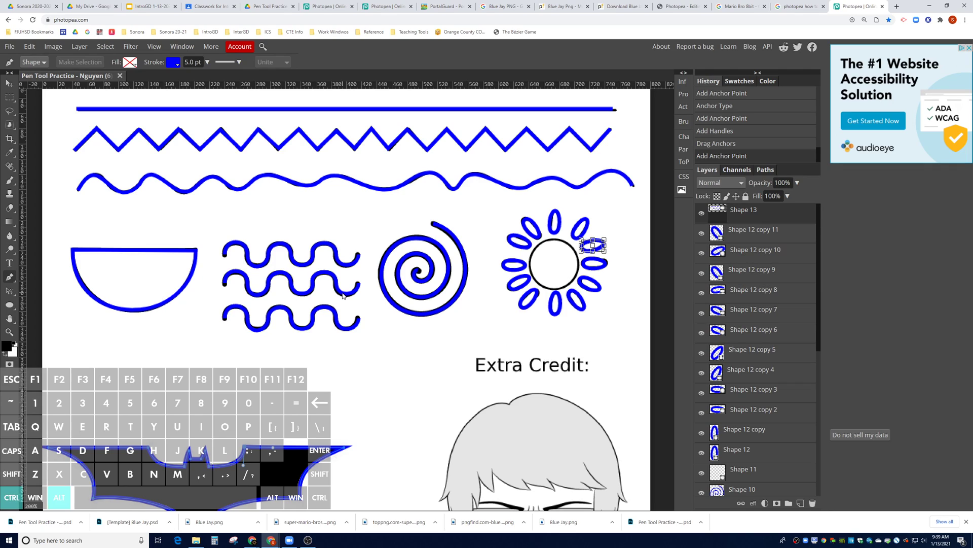